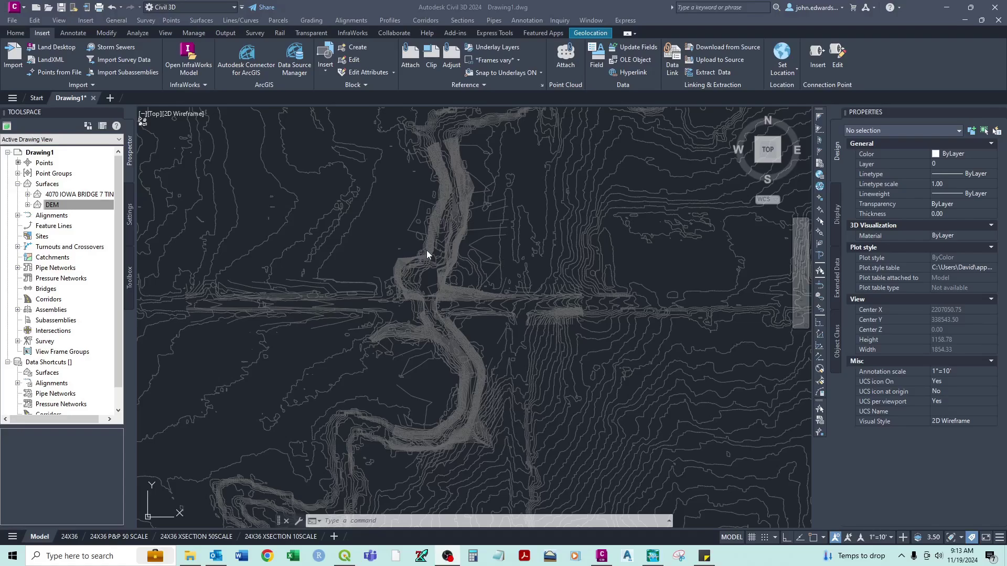
Select the 4070 IOWA BRIDGE 7 TIN surface in Prospector and recentre the view on the bridge crossing
left_click(393, 244)
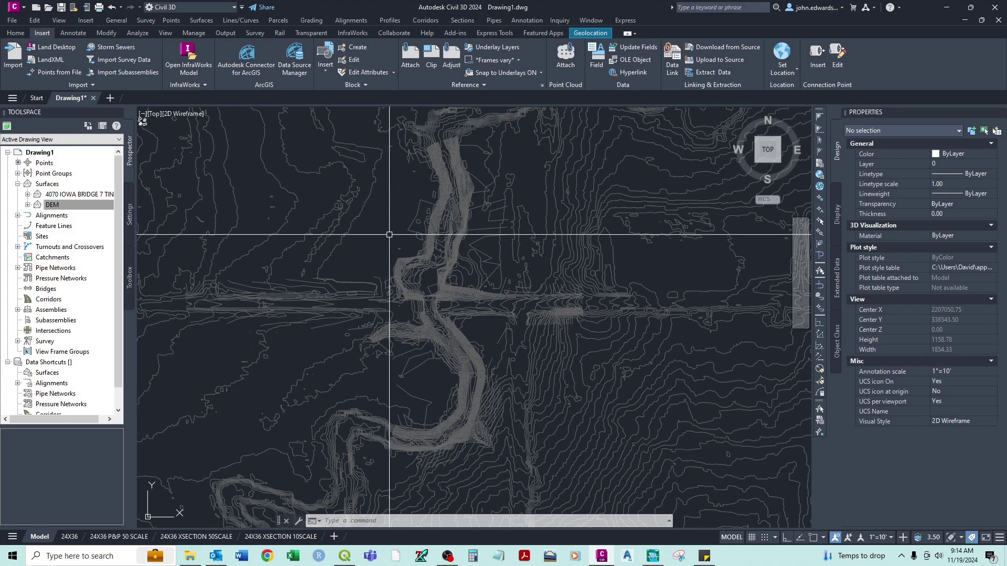
mouse_move(389, 234)
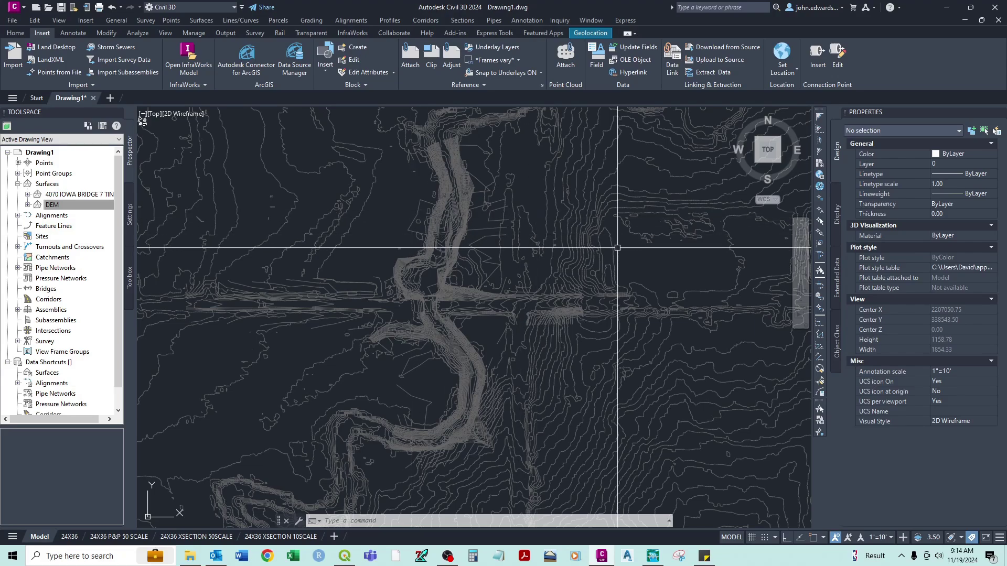
left_click(79, 204)
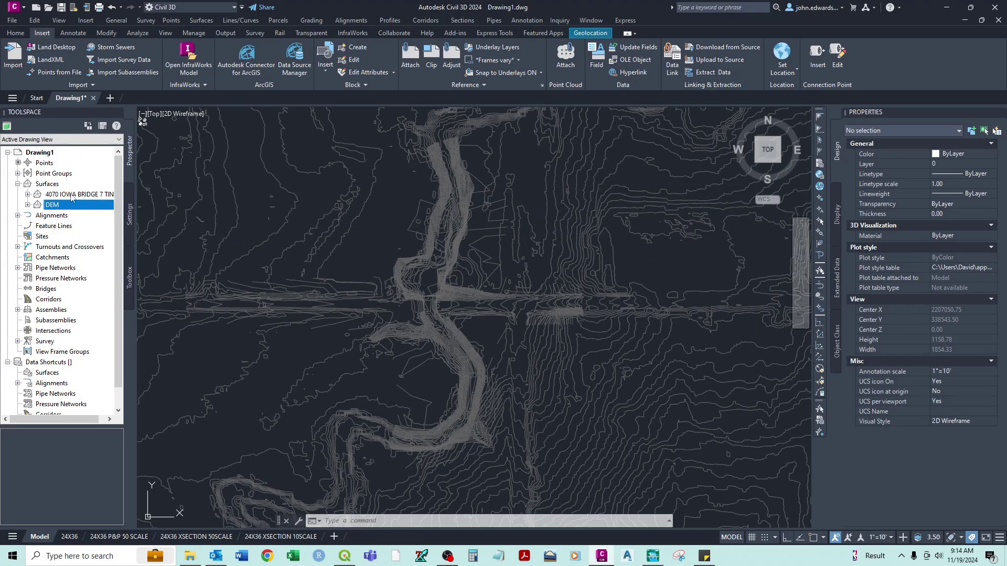
left_click(72, 197)
scroll(475, 240, "up", 6)
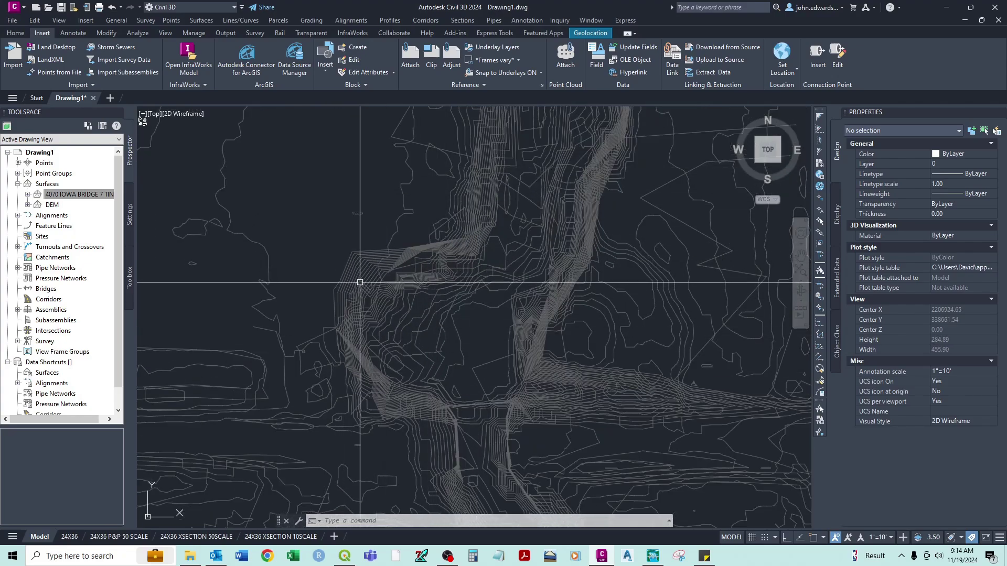
scroll(364, 278, "down", 6)
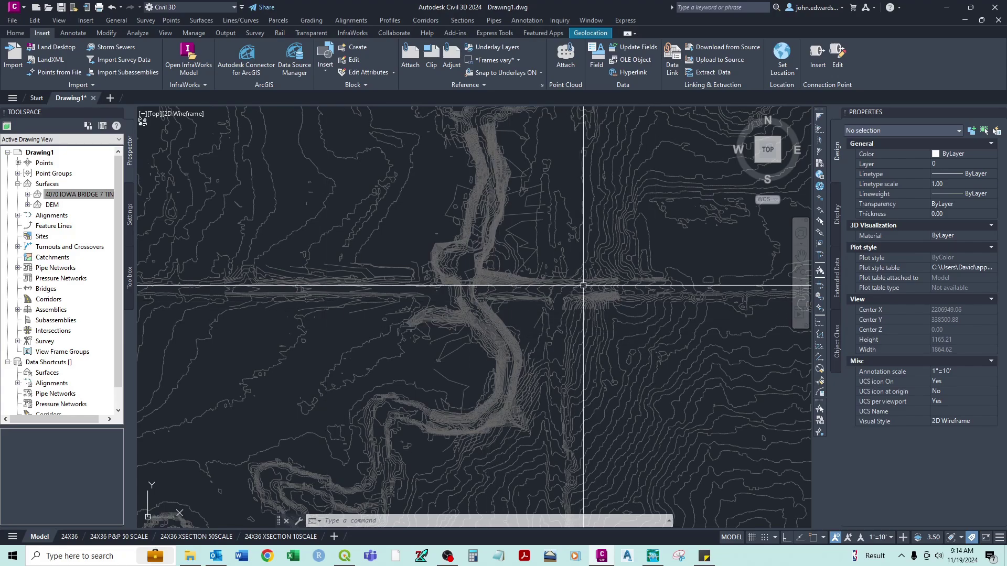
scroll(418, 247, "down", 4)
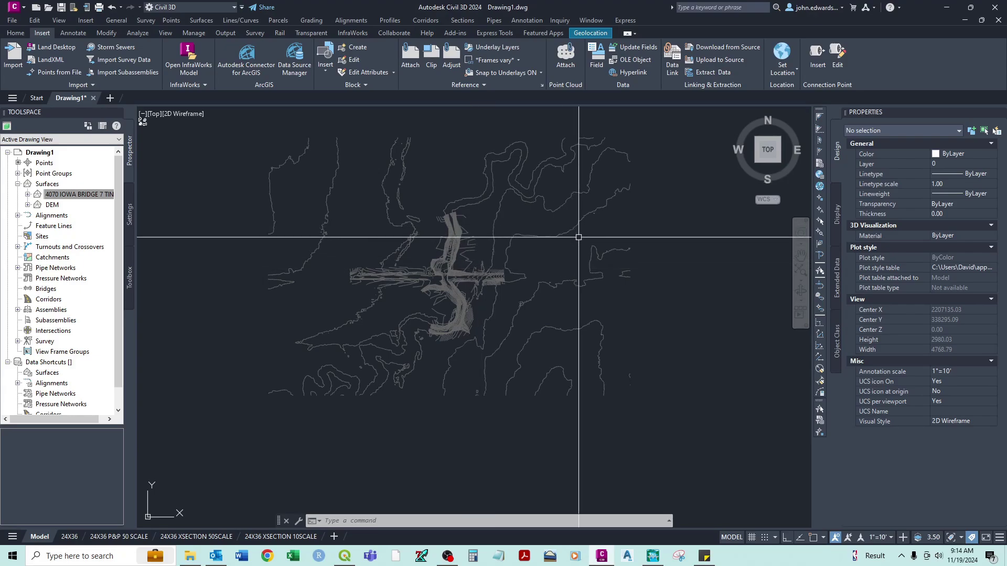
scroll(466, 303, "up", 4)
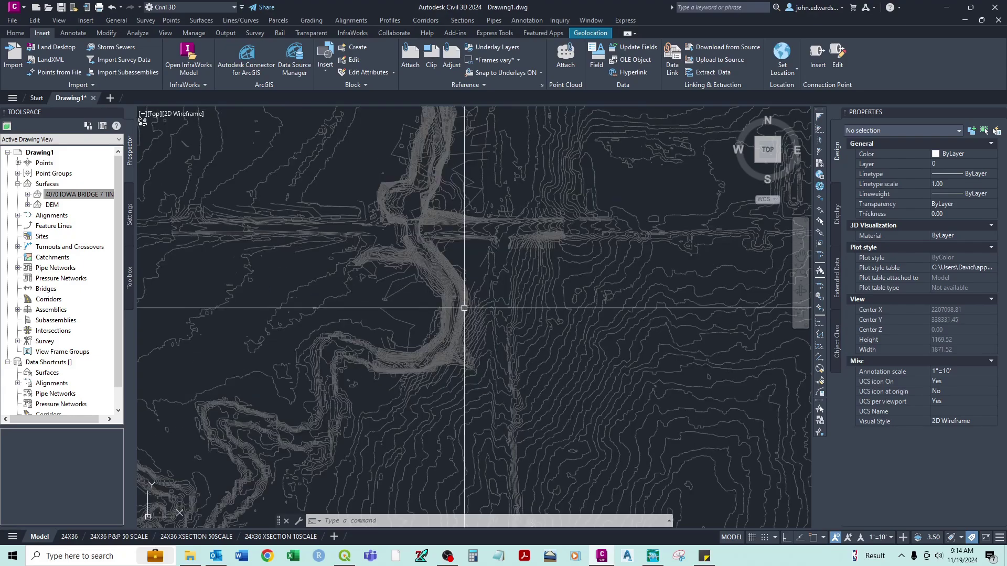
middle_click_drag(471, 255, 471, 299)
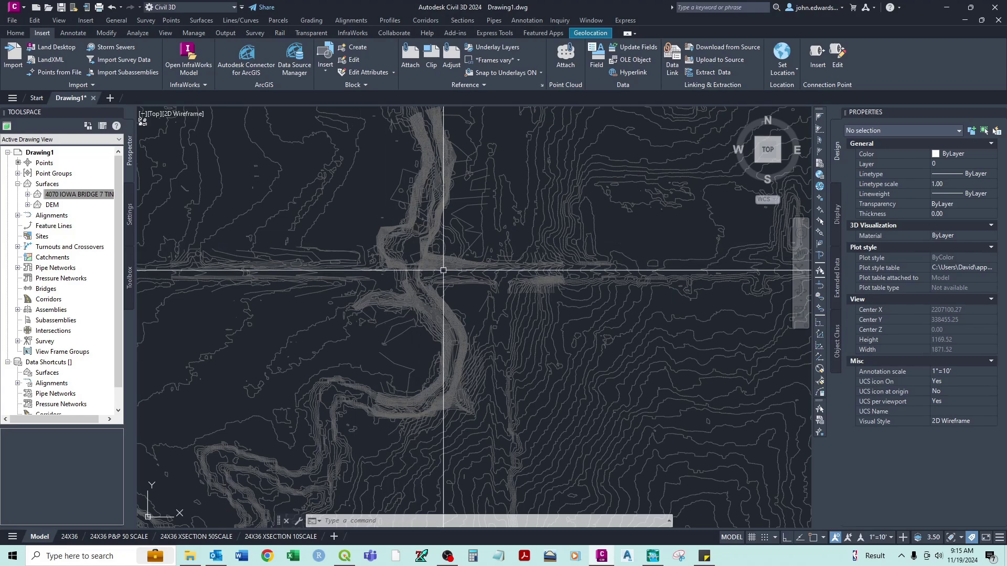
mouse_move(443, 271)
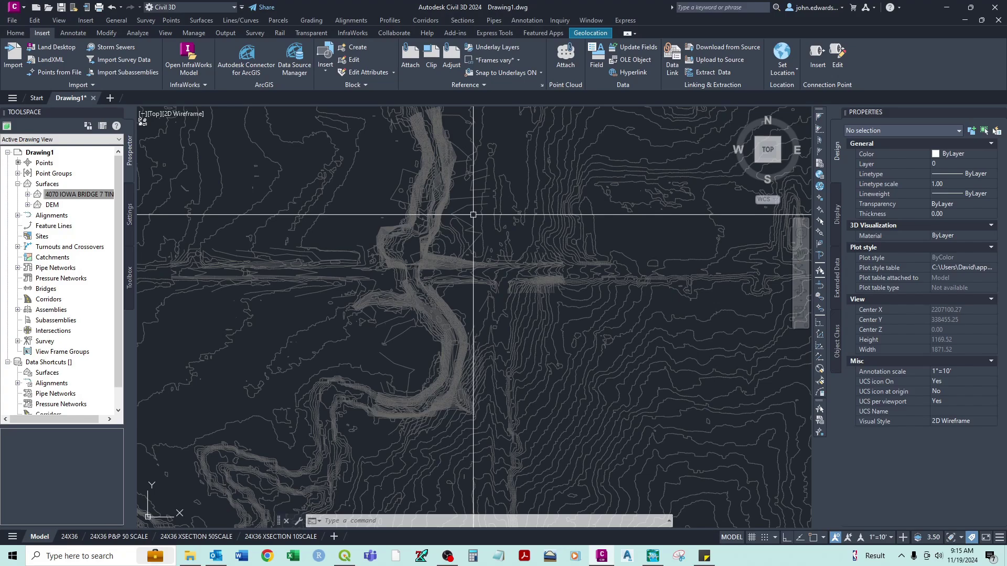
mouse_move(473, 214)
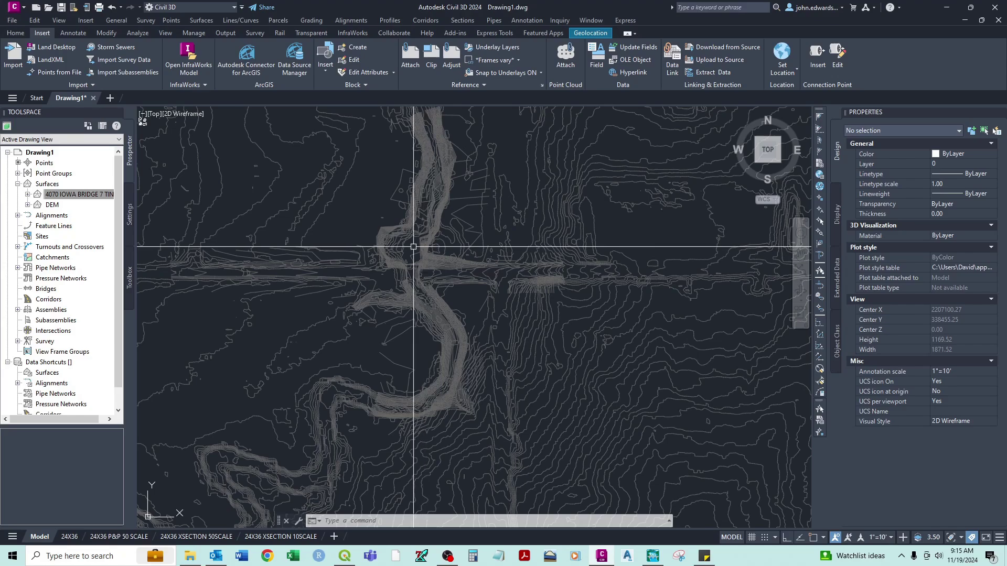
mouse_move(413, 246)
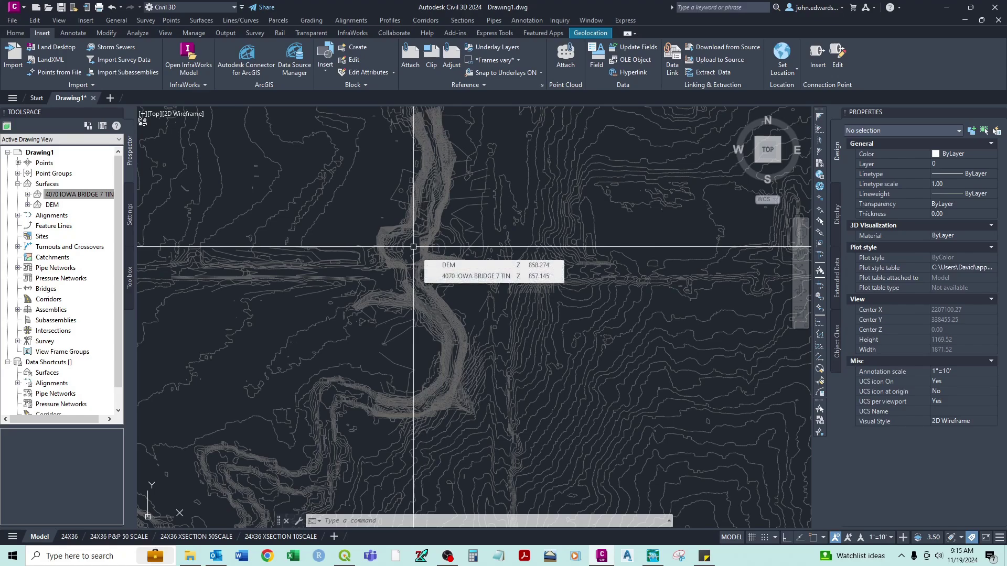
left_click(79, 195)
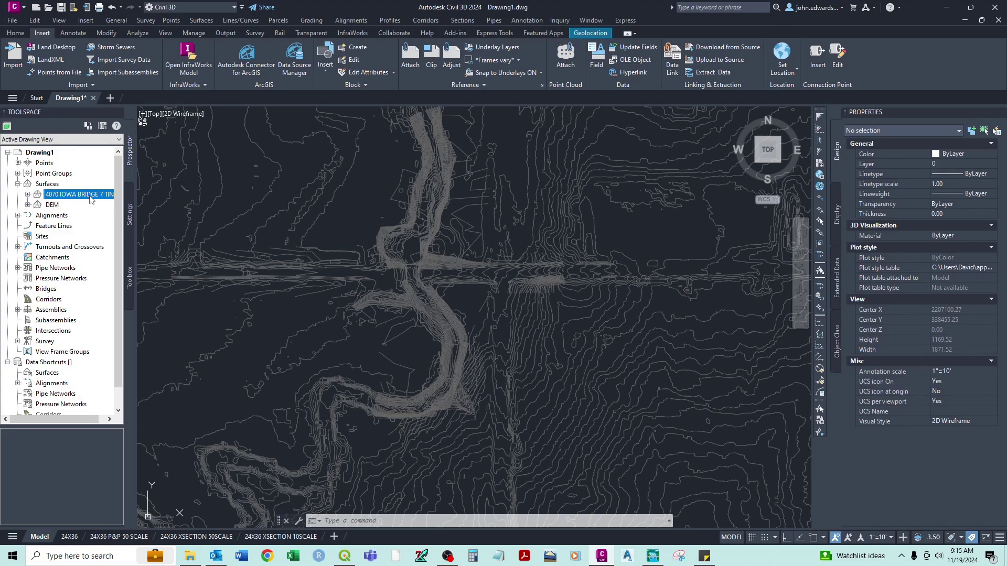
Export the bridge TIN surface to DEM as a GeoTIFF saved in C:\Civil 3D Projects
right_click(63, 197)
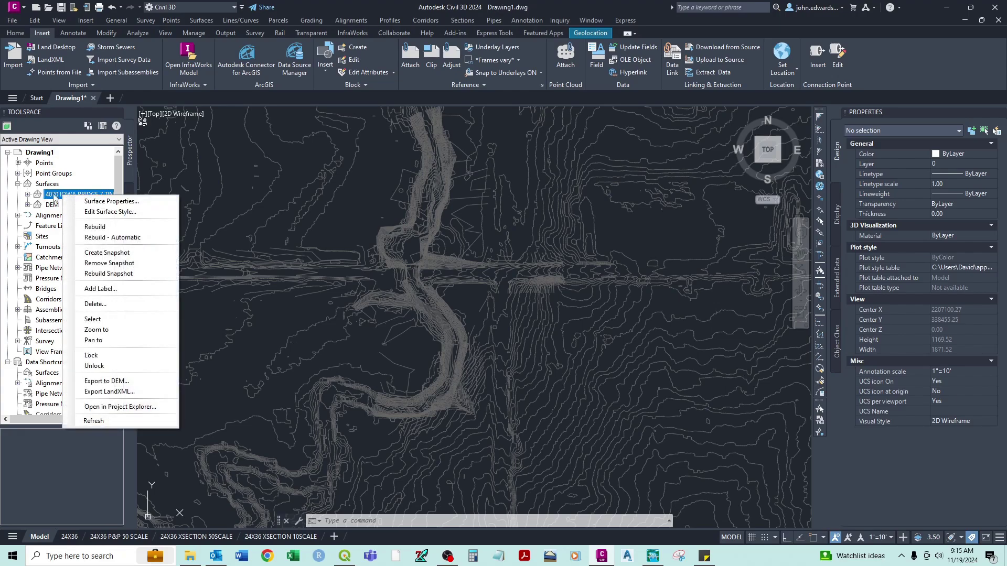
left_click(112, 382)
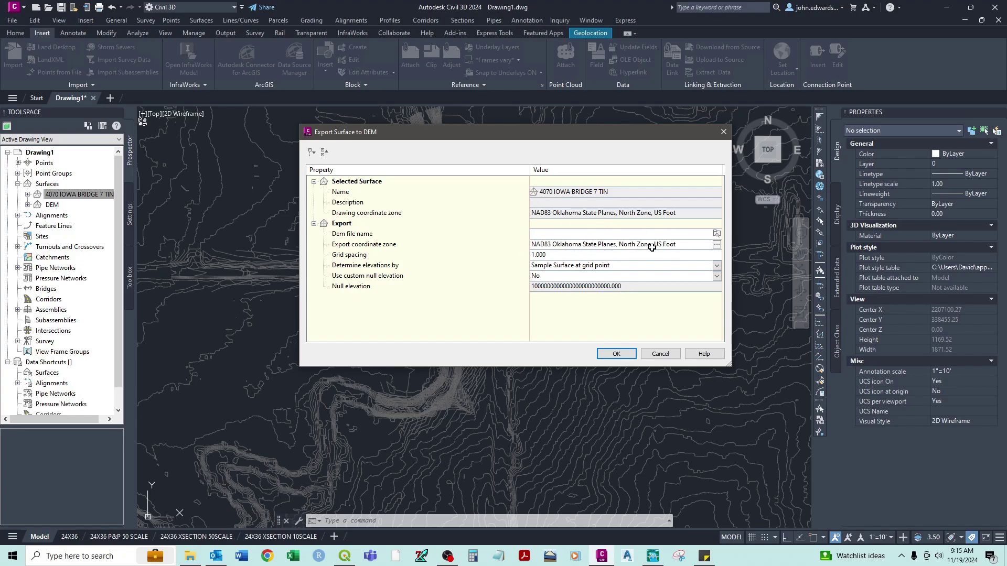
left_click(717, 234)
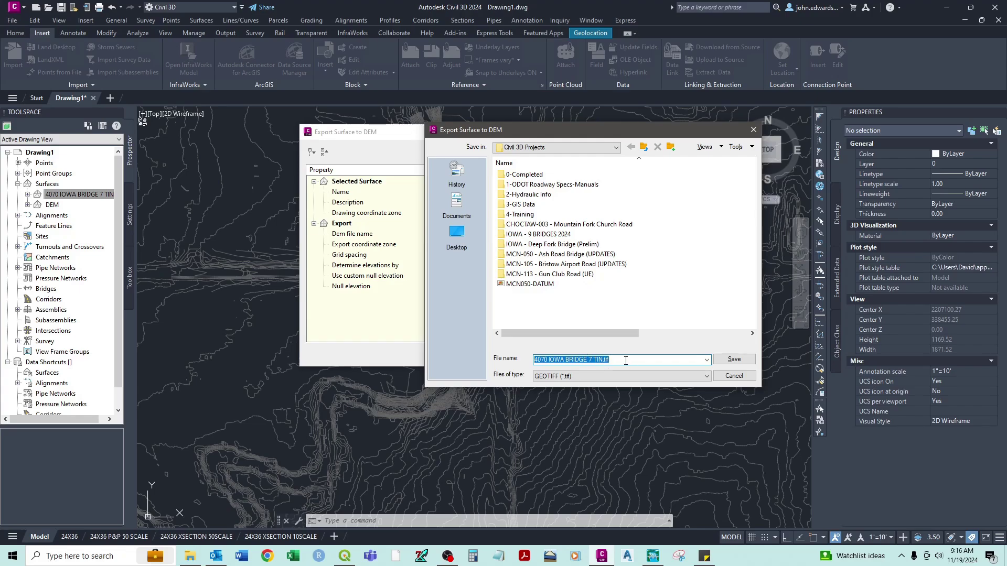
left_click(747, 364)
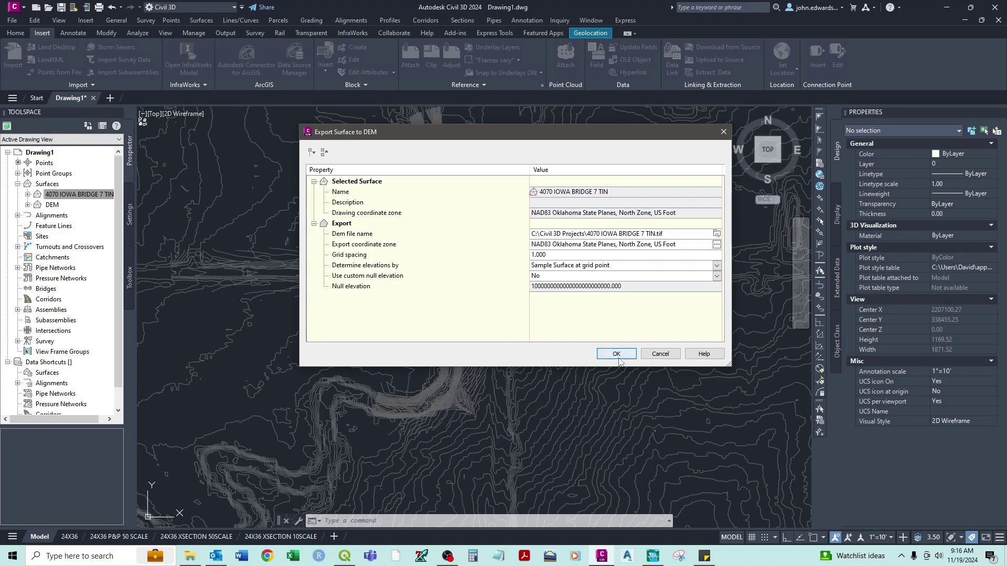
left_click(617, 354)
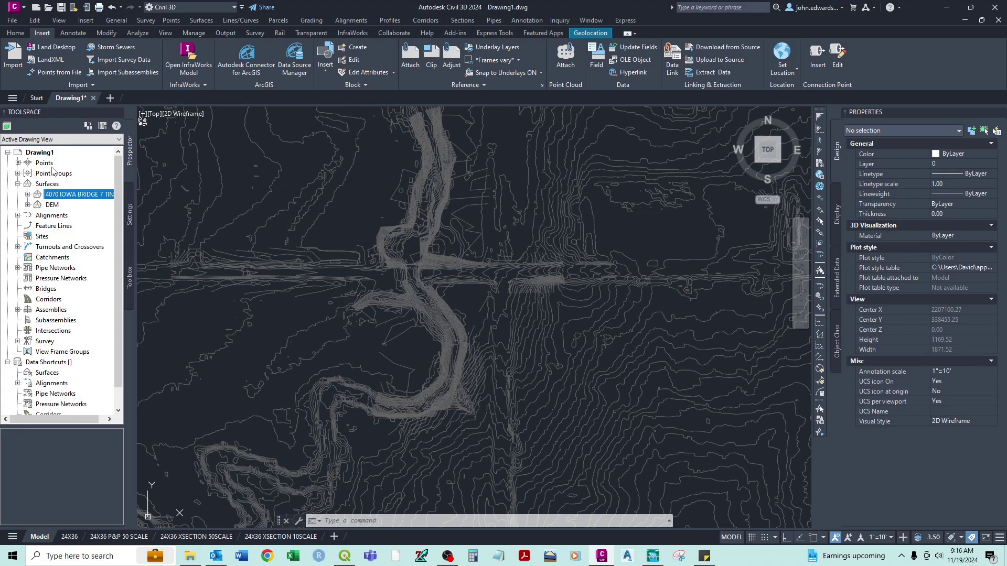
Create TIN surface 'combined' with the Contours and Triangles style and expand its Definition items
left_click(43, 184)
right_click(52, 184)
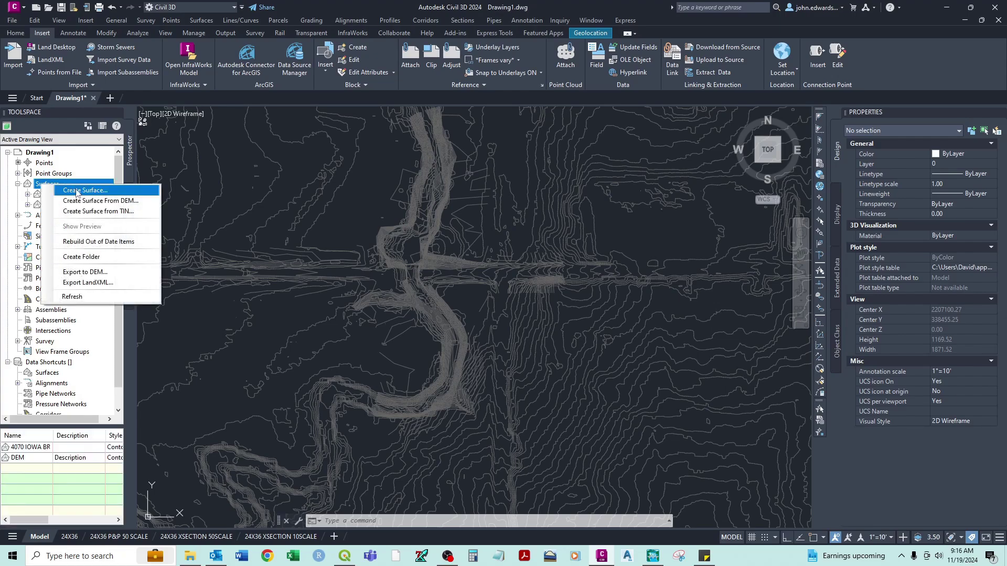
left_click(77, 191)
left_click(559, 237)
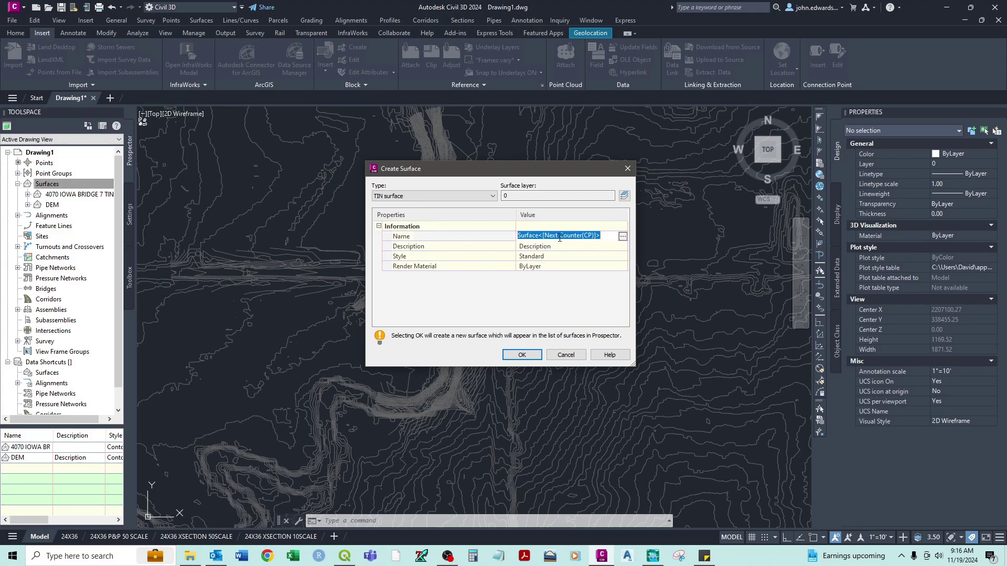
type("combined")
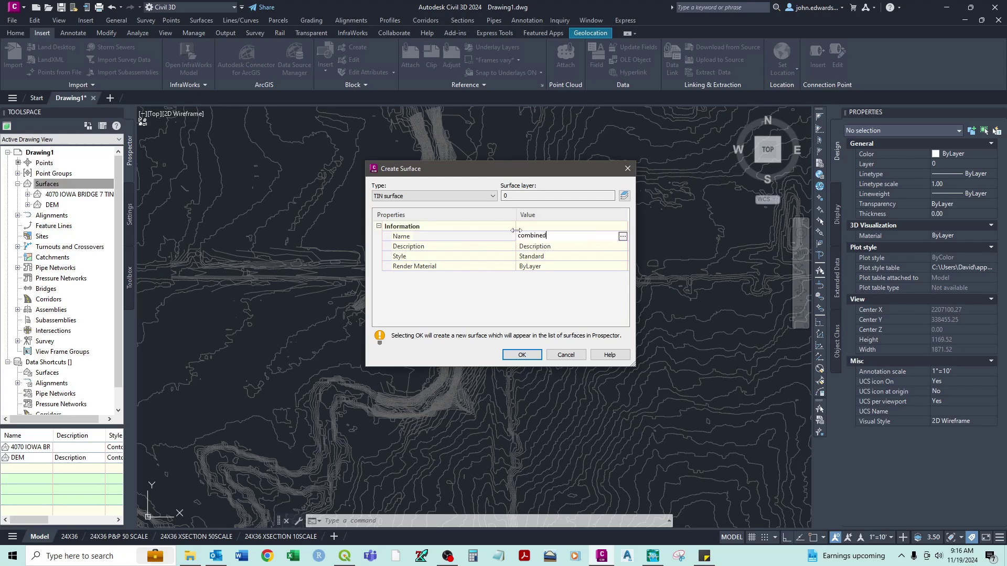
left_click(556, 257)
left_click(623, 256)
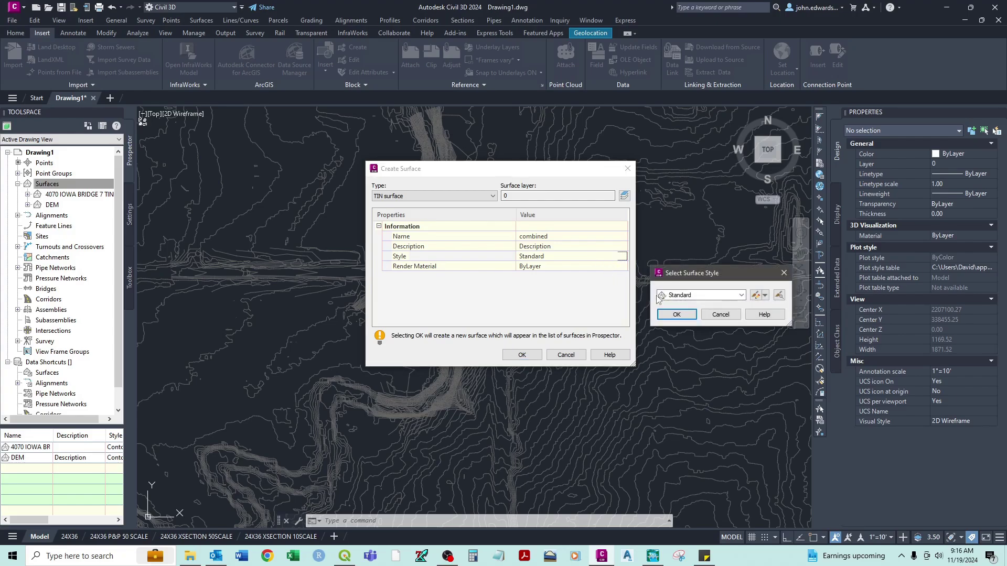
left_click(682, 295)
left_click(698, 366)
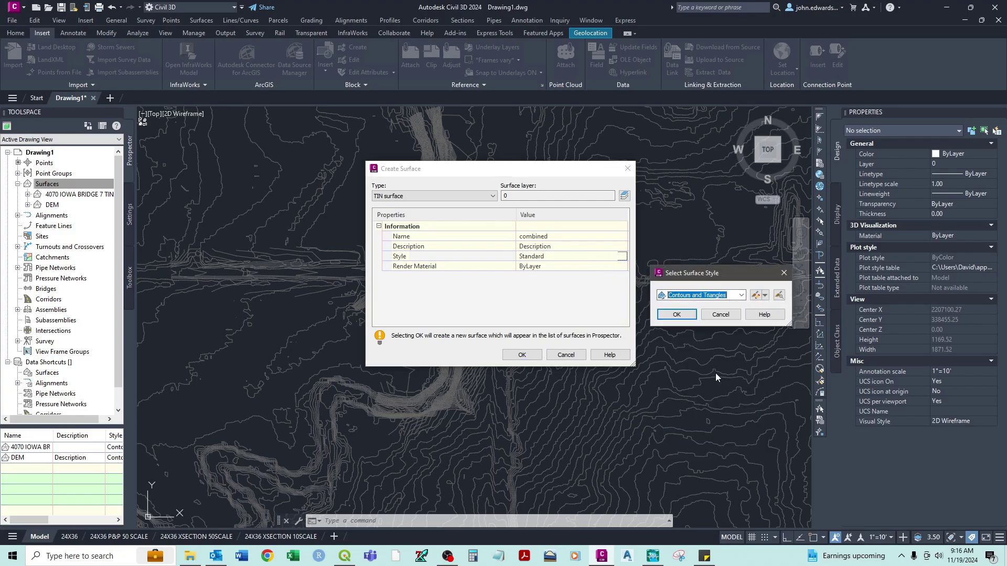
left_click(677, 314)
left_click(521, 355)
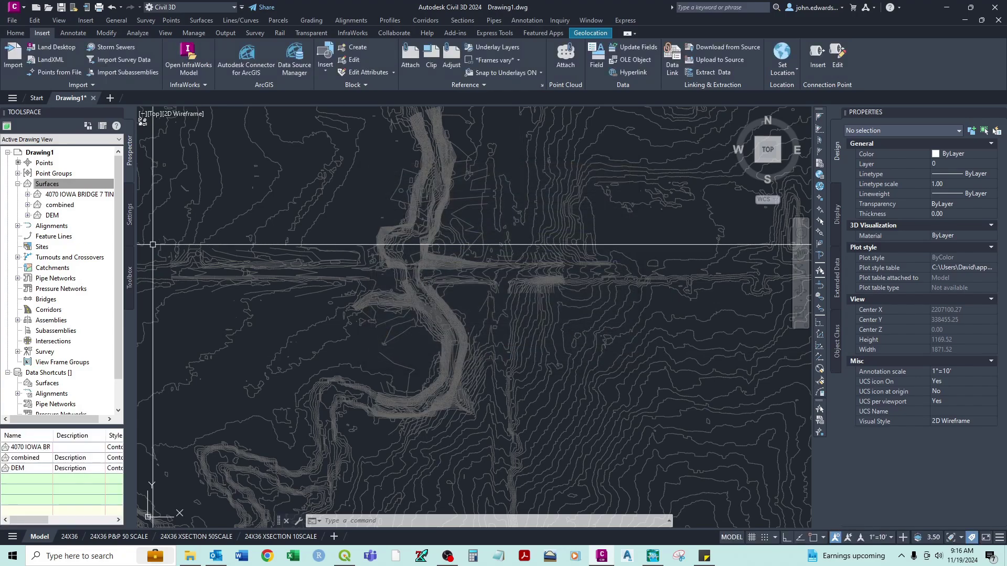
left_click(28, 205)
left_click(38, 237)
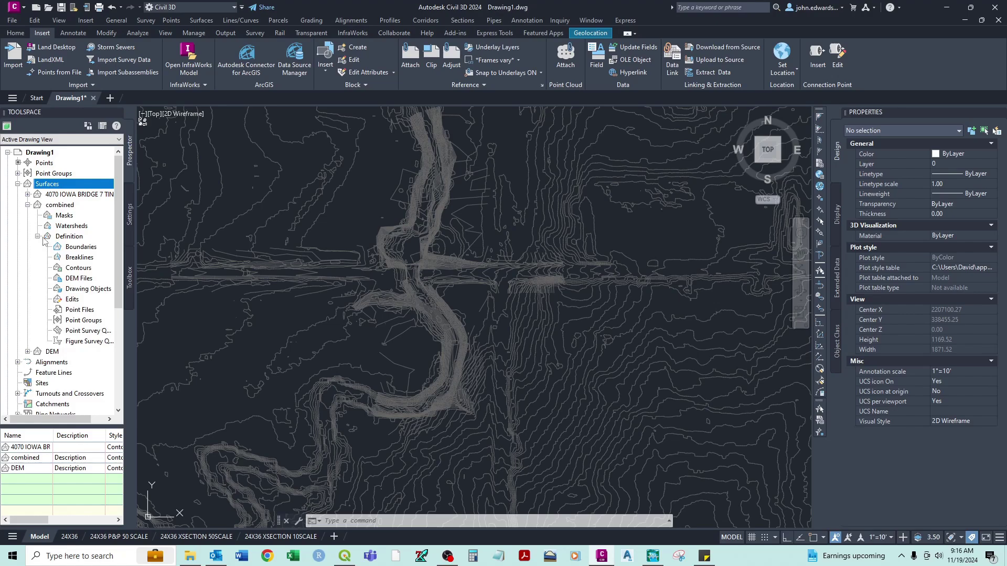
Paste the DEM surface into the combined surface's Definition Edits
right_click(72, 301)
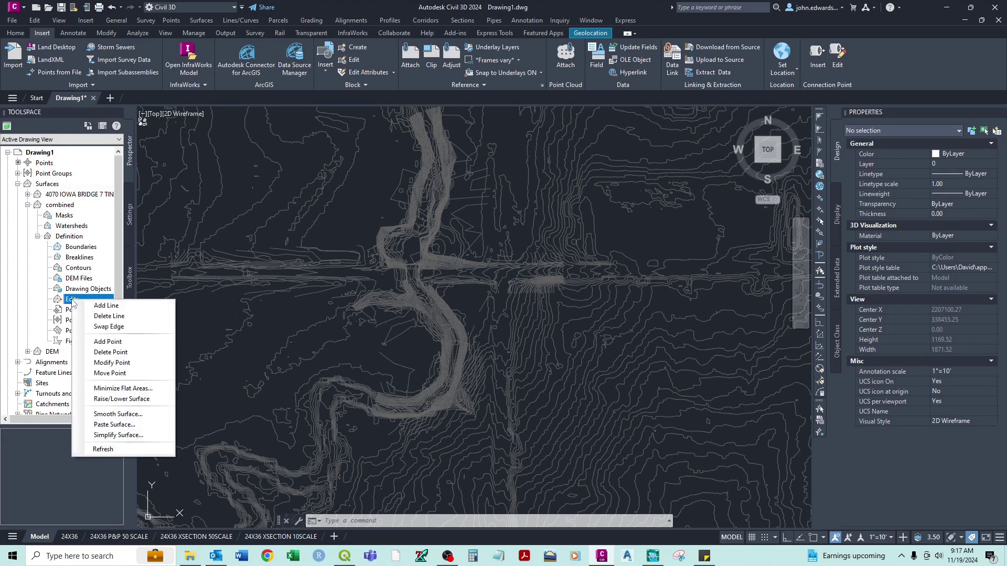
left_click(116, 425)
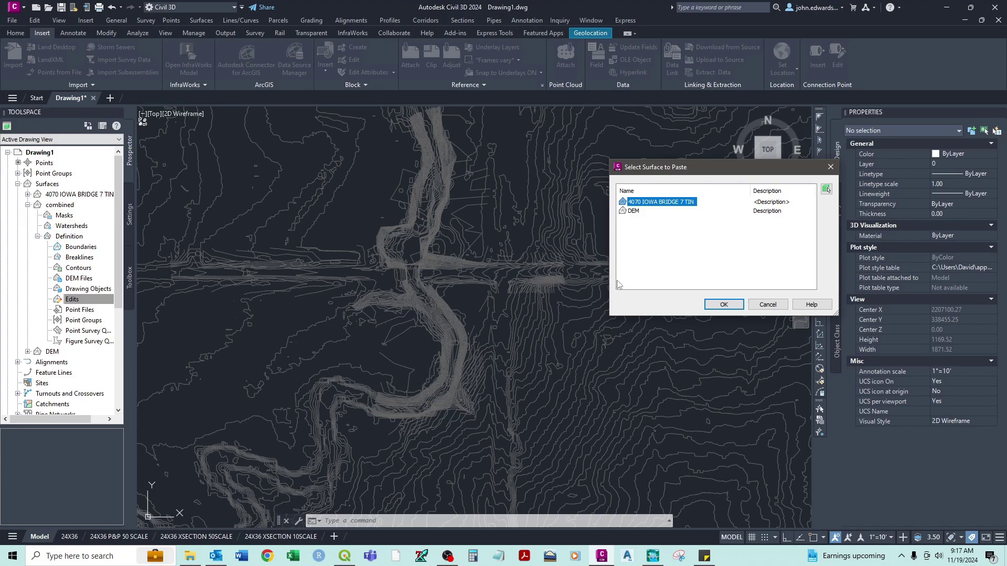
left_click(634, 211)
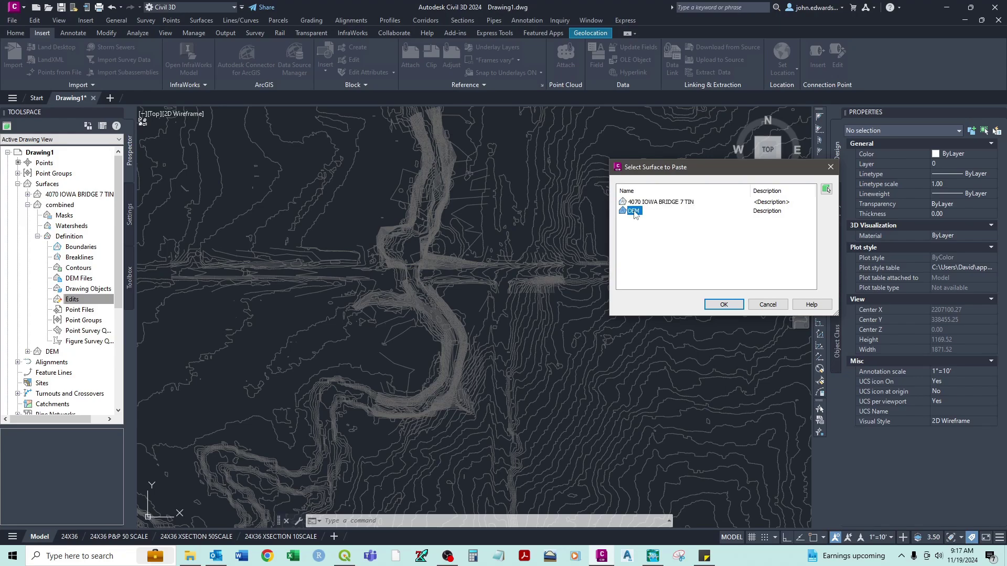
left_click(724, 305)
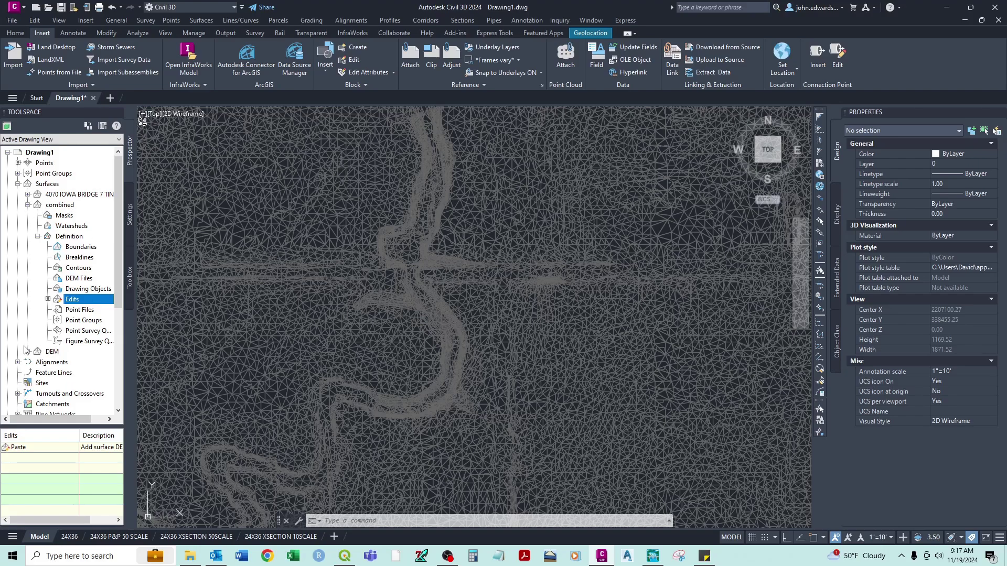
Paste 4070 IOWA BRIDGE 7 TIN into combined over the DEM, zoom out, and reselect combined
right_click(49, 186)
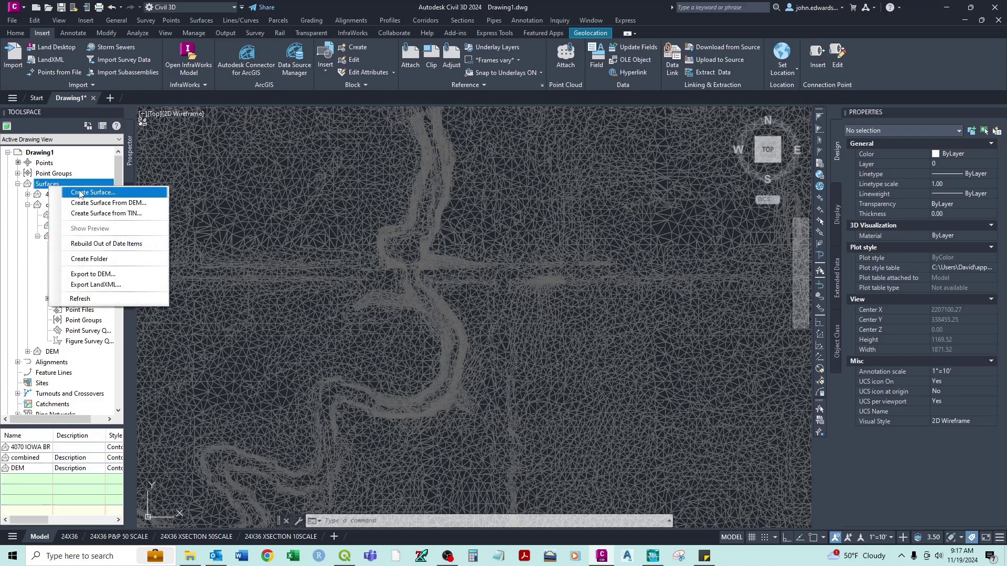
left_click(78, 320)
left_click(77, 279)
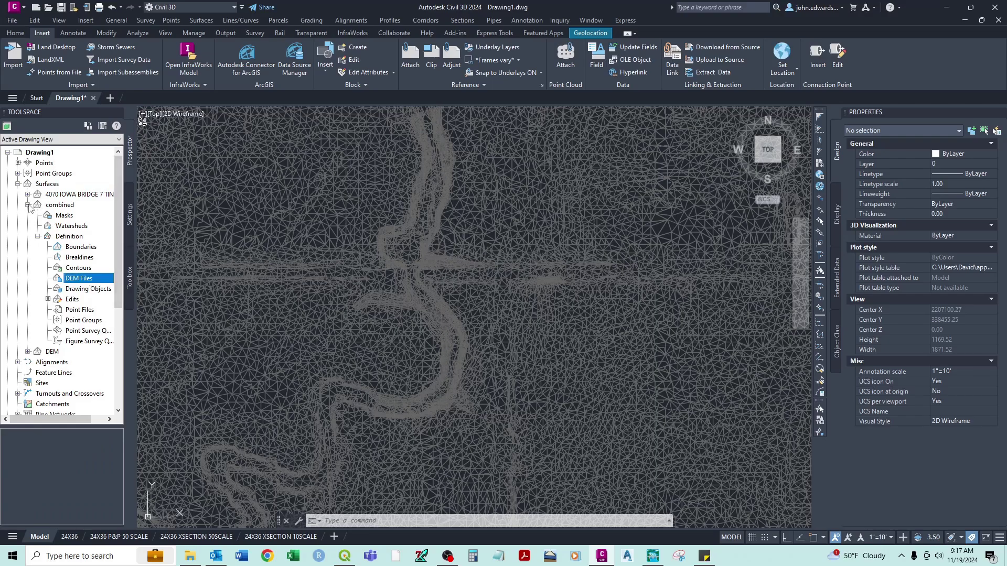
right_click(72, 299)
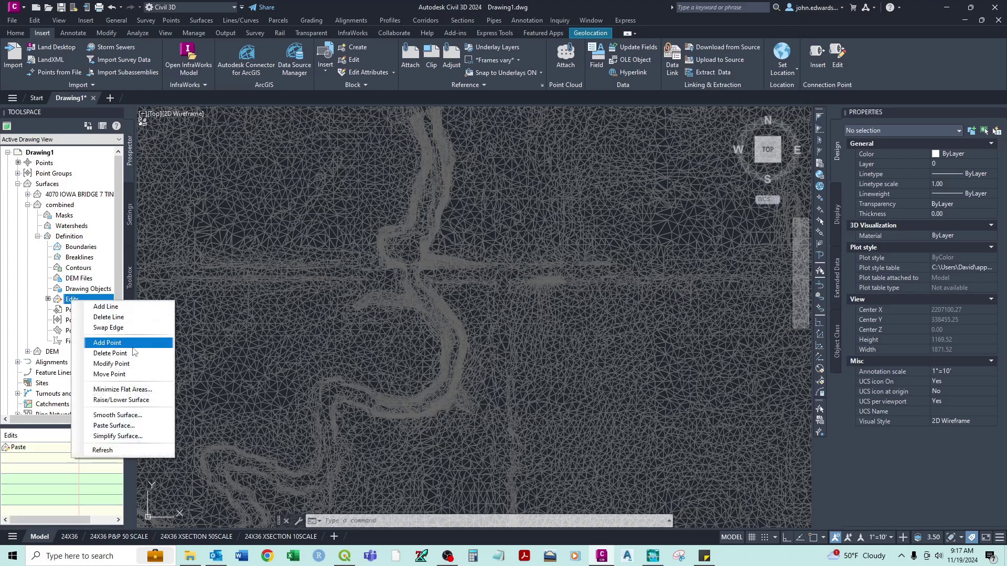
left_click(113, 425)
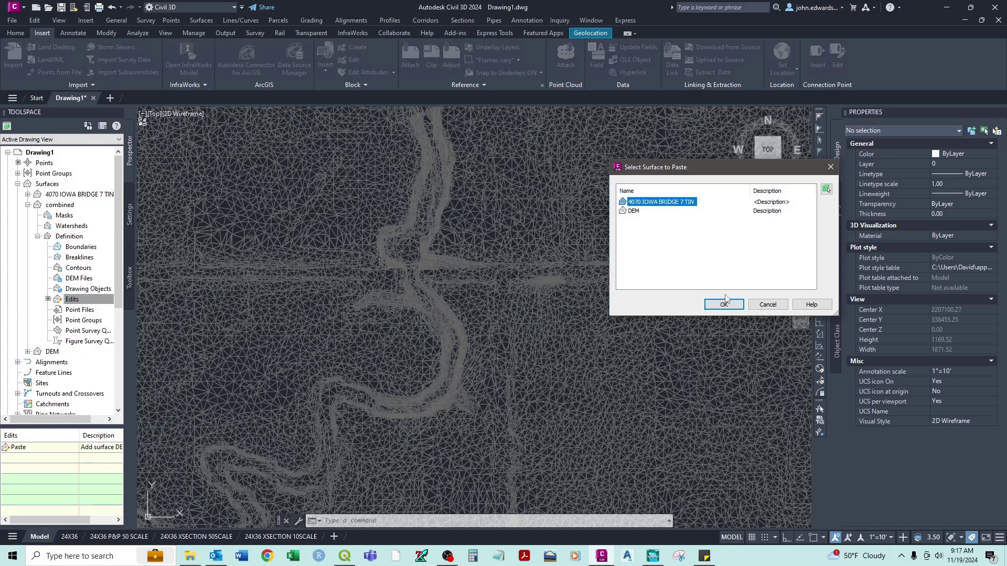
left_click(723, 308)
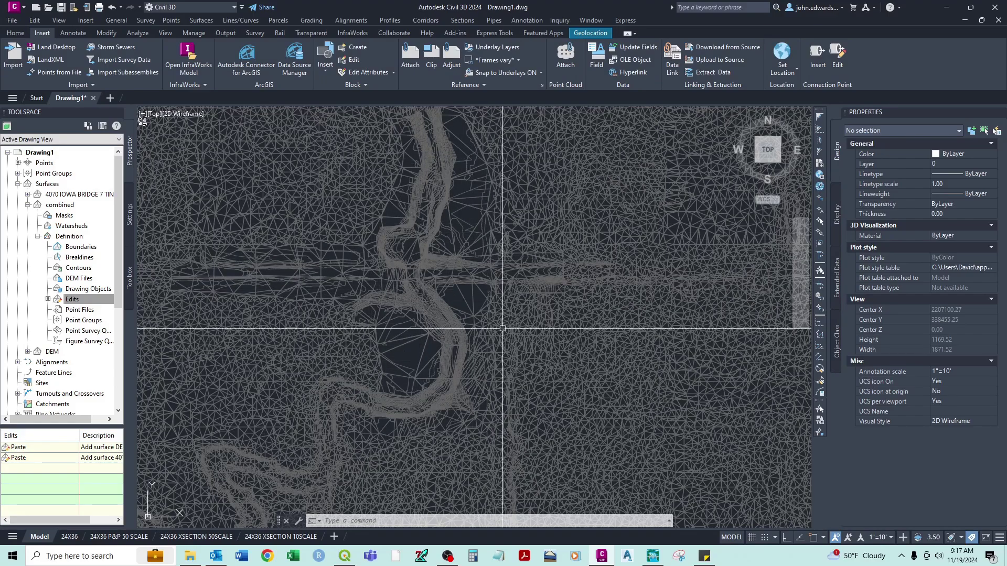
scroll(581, 162, "down", 2)
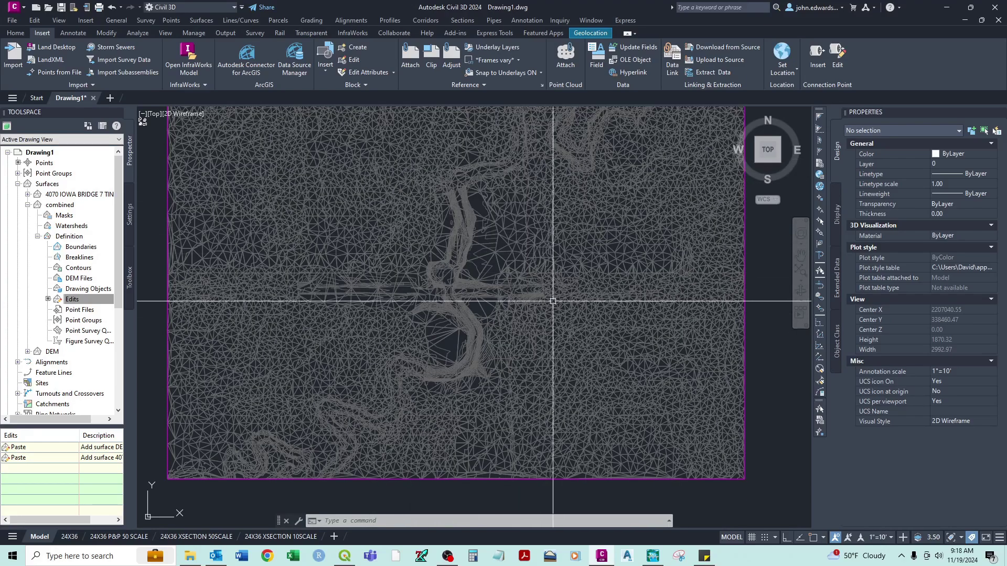
middle_click_drag(564, 270, 572, 301)
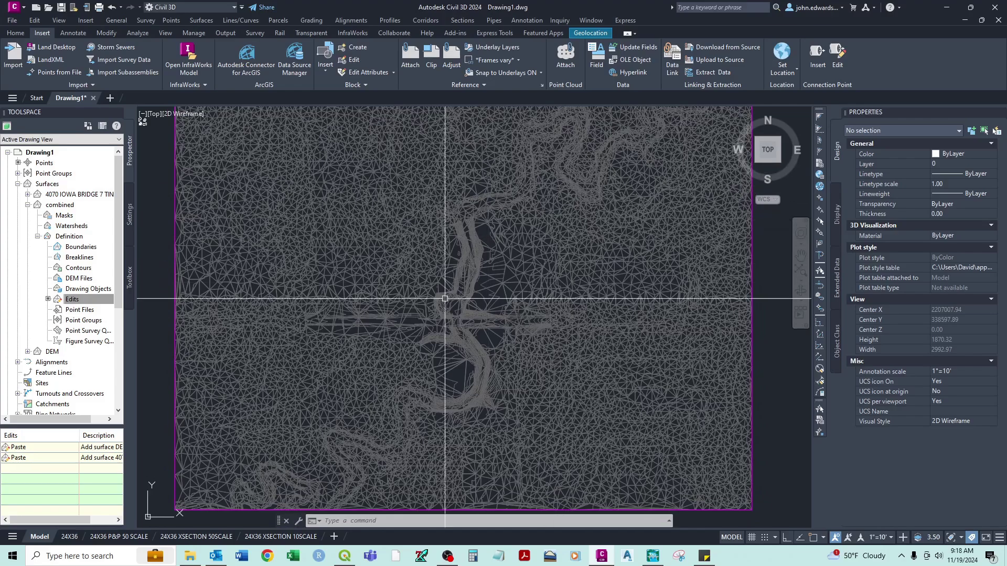
left_click(28, 205)
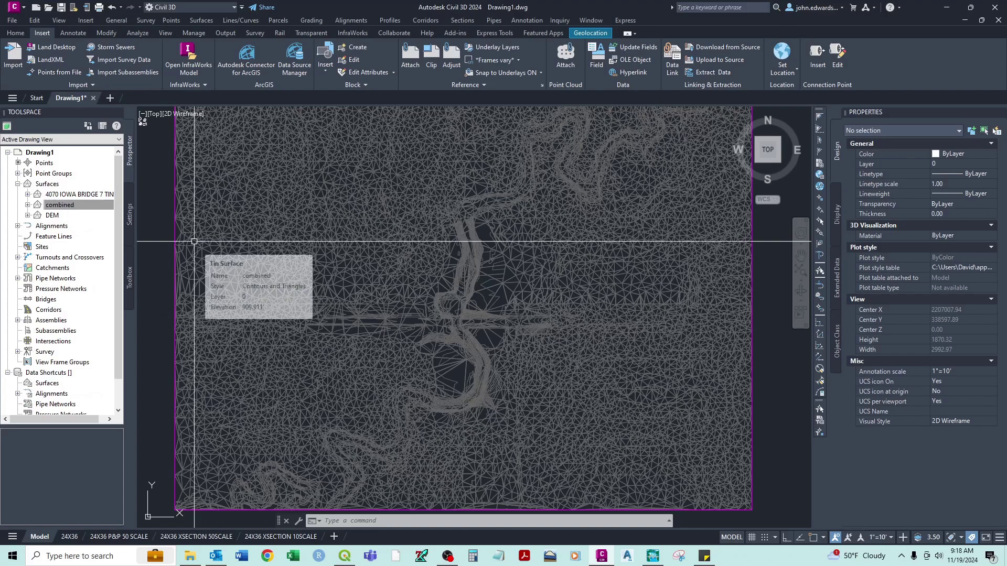
left_click(73, 207)
Export the combined surface to DEM, saving it as combined.tif in C:\Civil 3D Projects
right_click(55, 205)
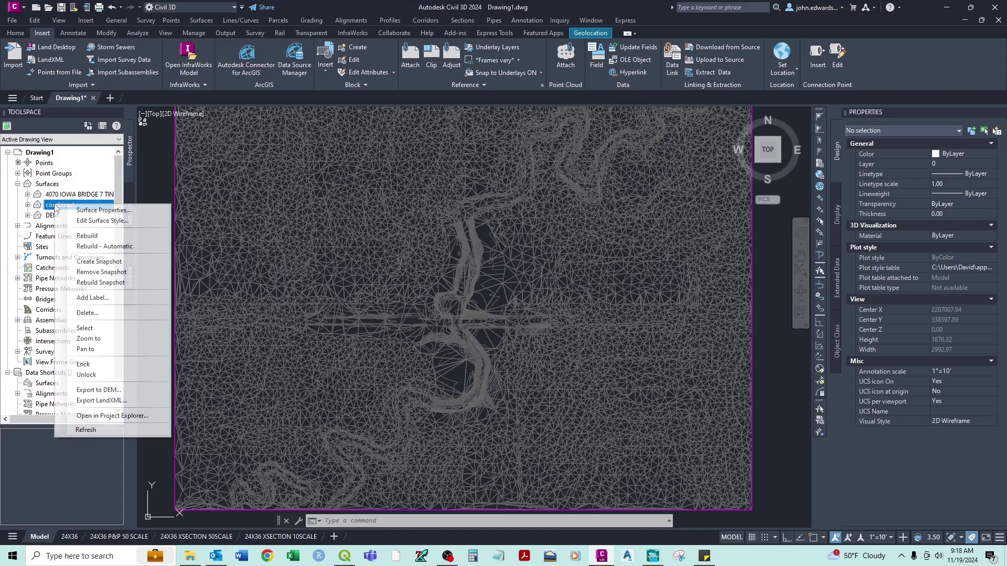
left_click(114, 389)
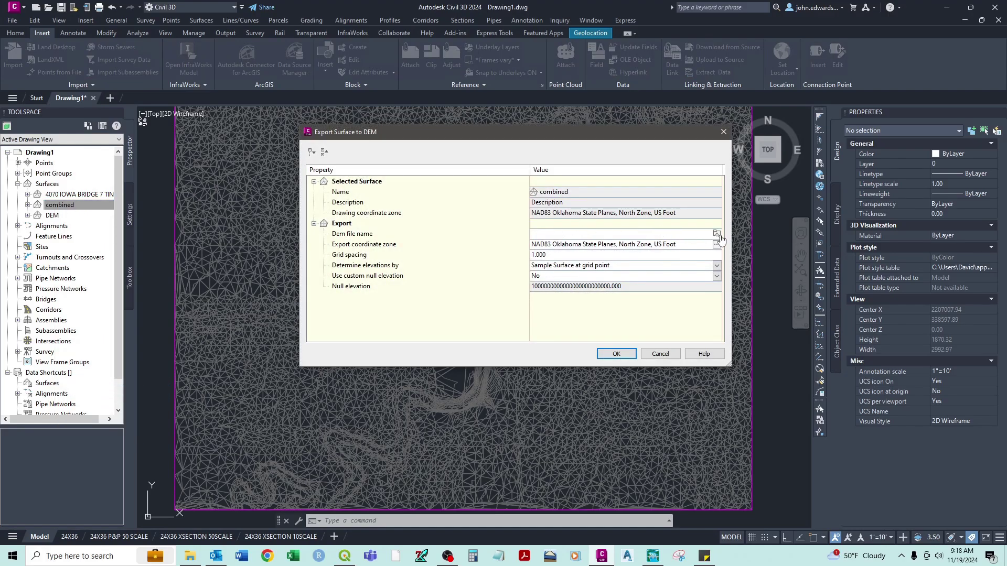
left_click(716, 234)
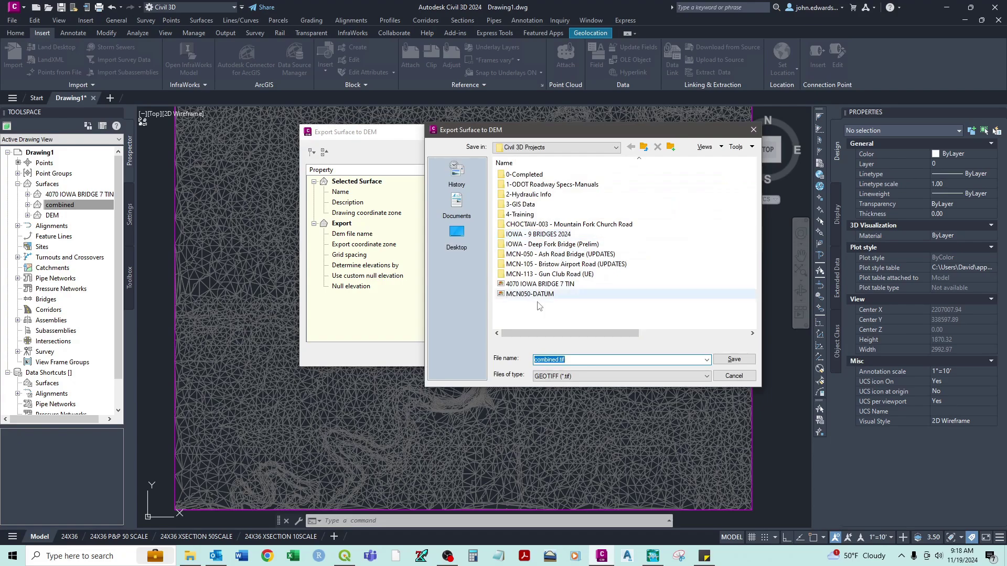
left_click(742, 360)
left_click(614, 354)
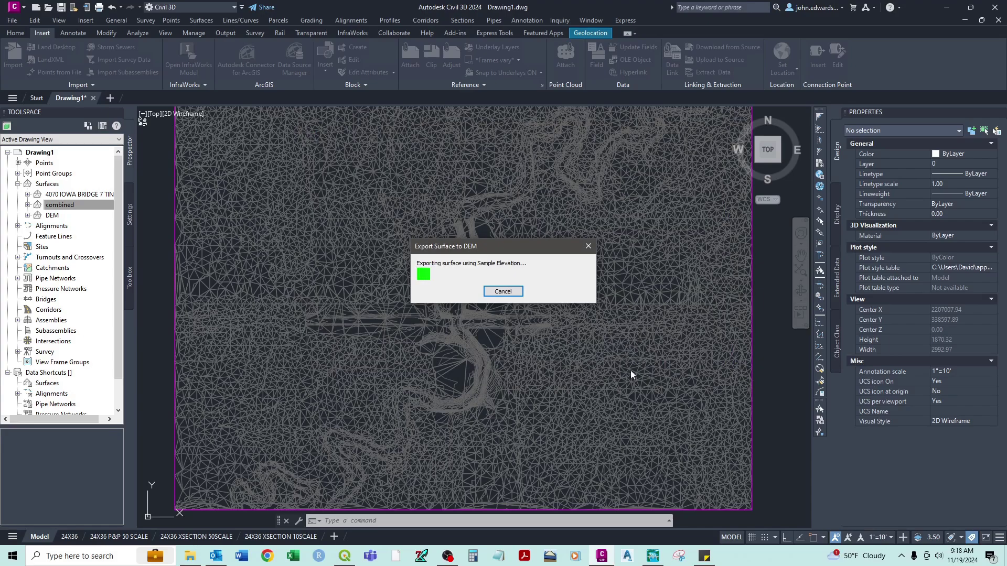
Switch to HEC-RAS, launch RAS Mapper for the test project, and open its Project menu
left_click(659, 558)
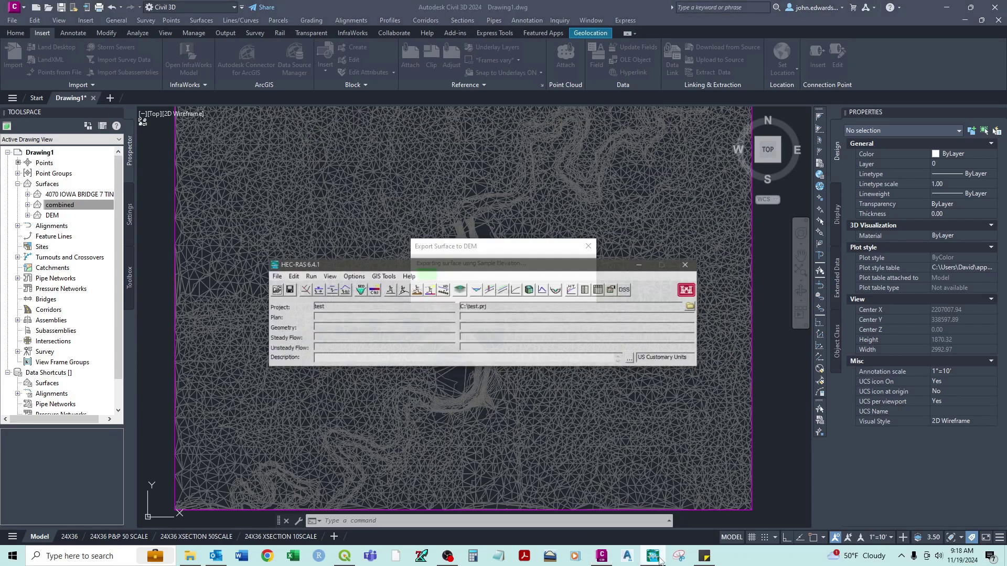
left_click_drag(444, 267, 434, 228)
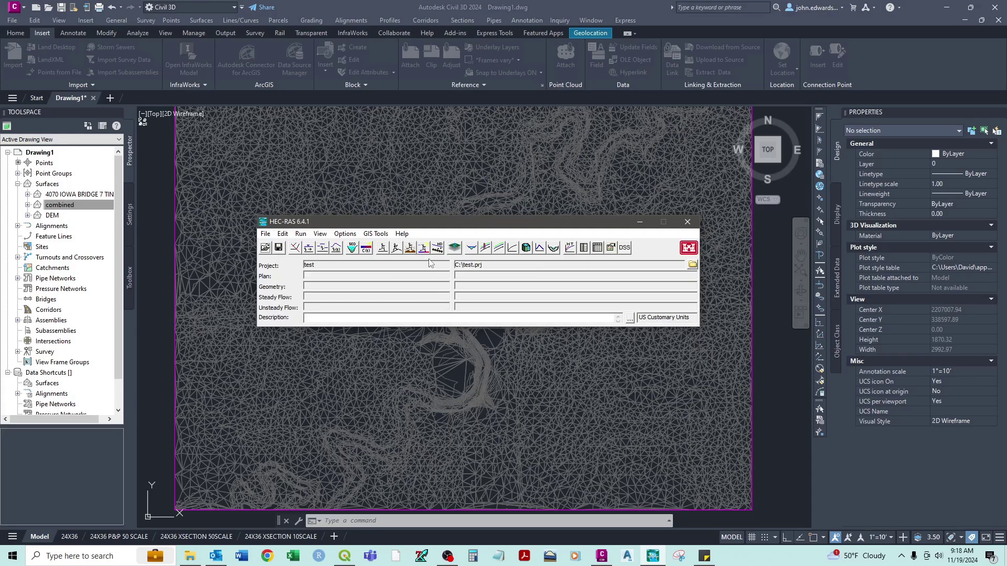
left_click(454, 250)
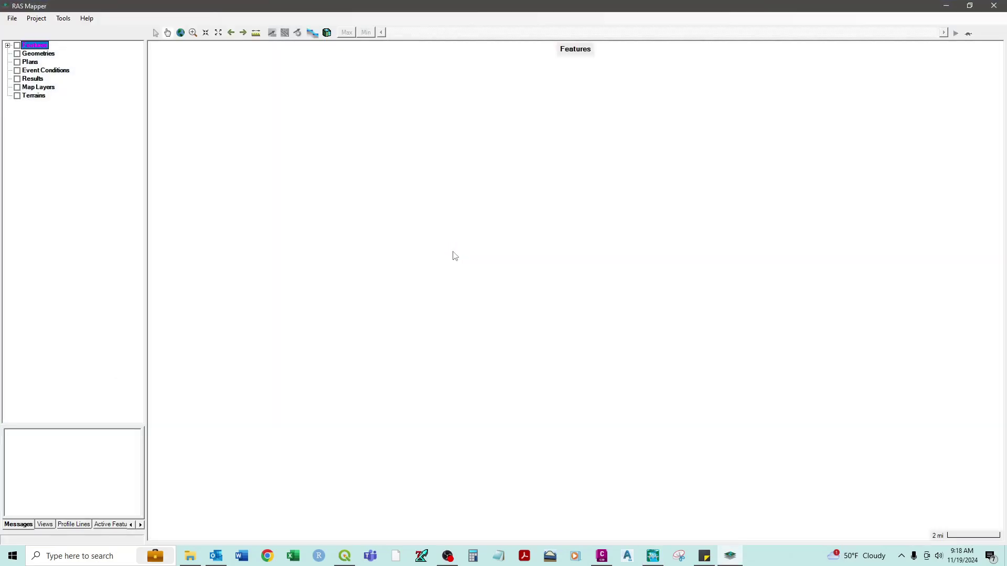
left_click(42, 20)
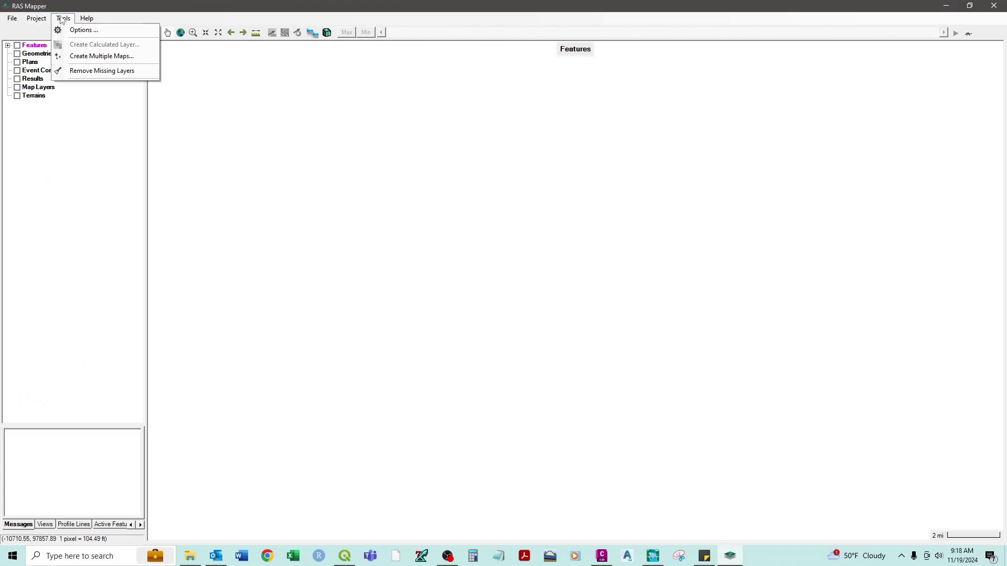
mouse_move(61, 22)
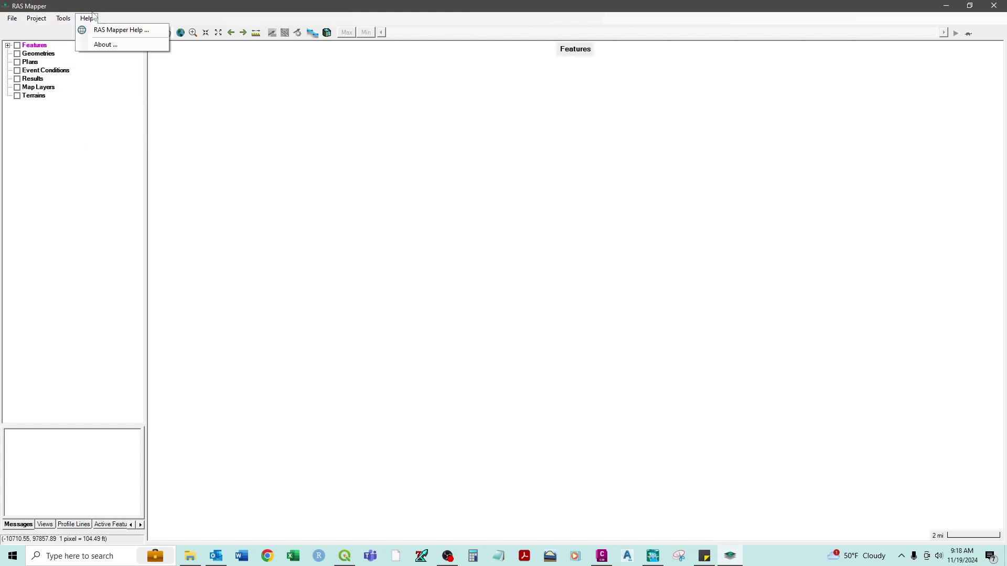
left_click(97, 33)
left_click(34, 21)
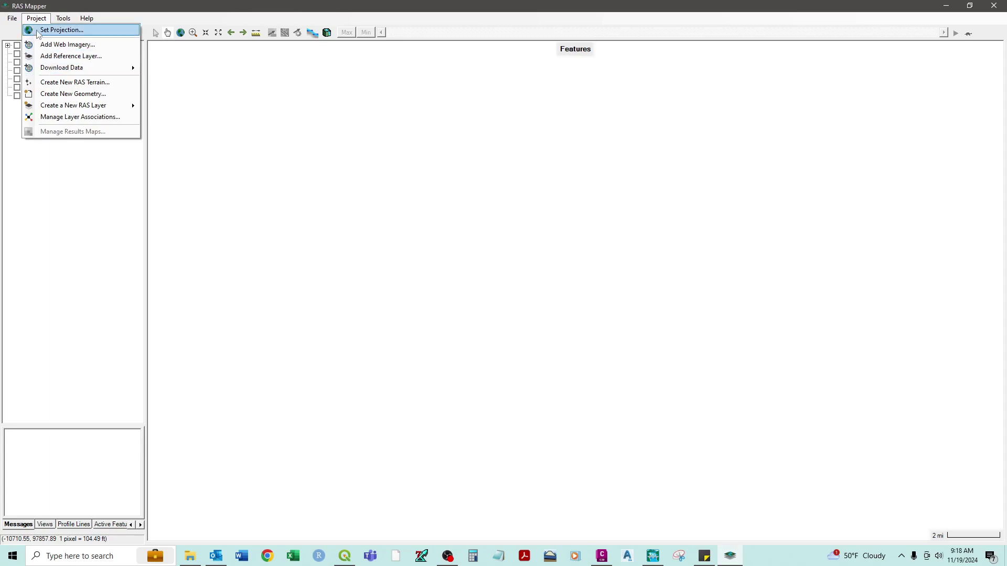
Create a new RAS terrain from 4070 IOWA BRIDGE 7 TIN.tif, adopting the raster's spatial reference
left_click(52, 84)
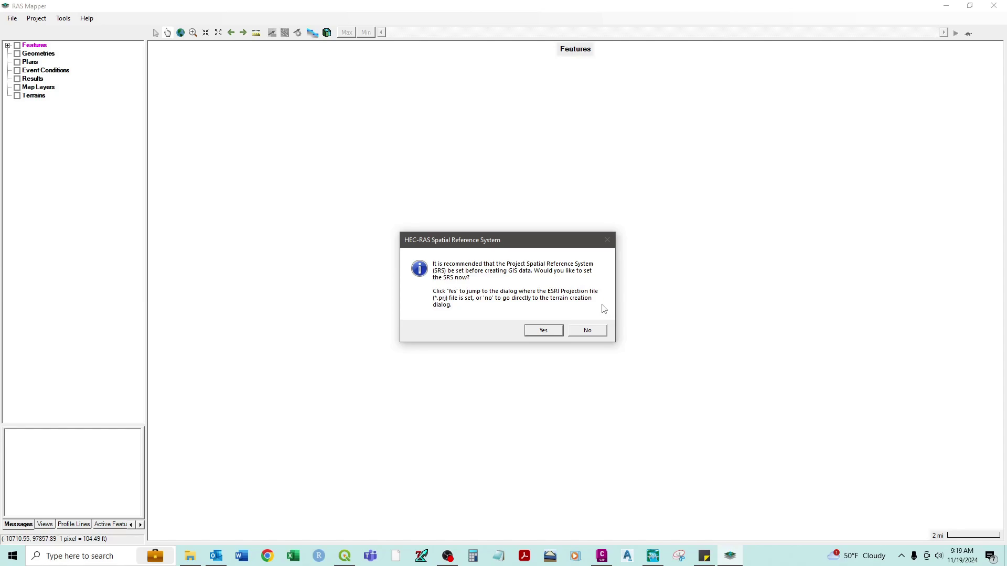
left_click(588, 331)
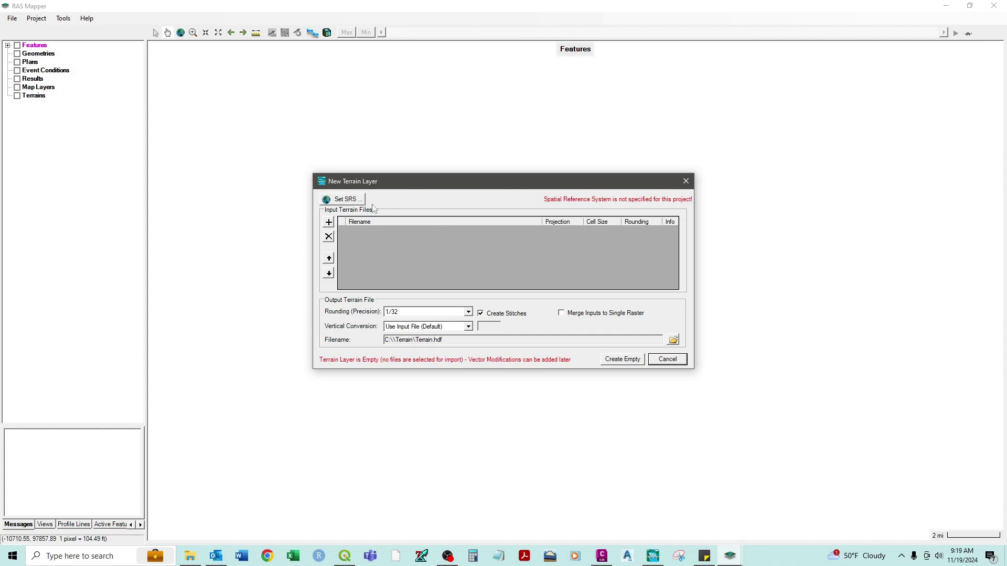
left_click(329, 223)
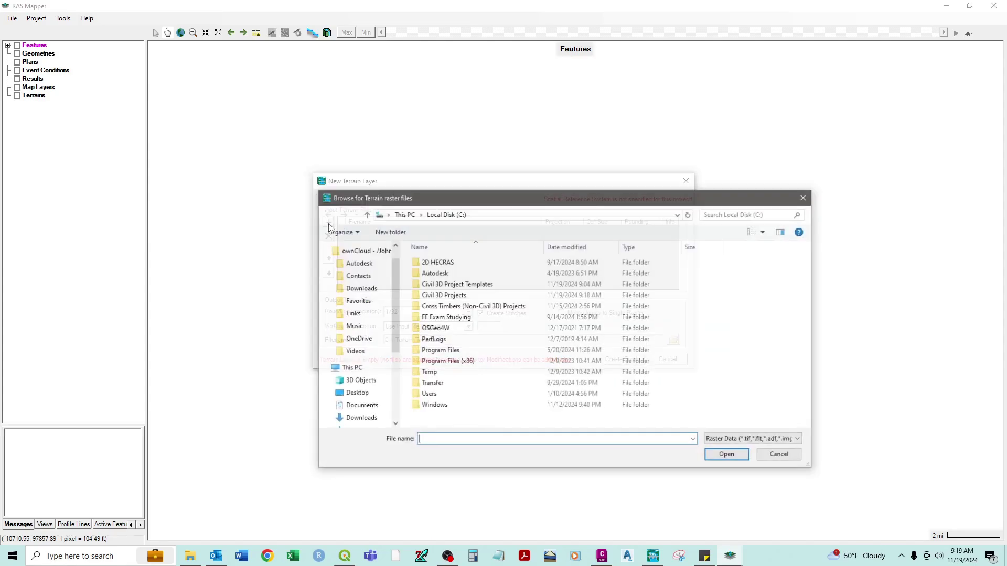
double_click(441, 296)
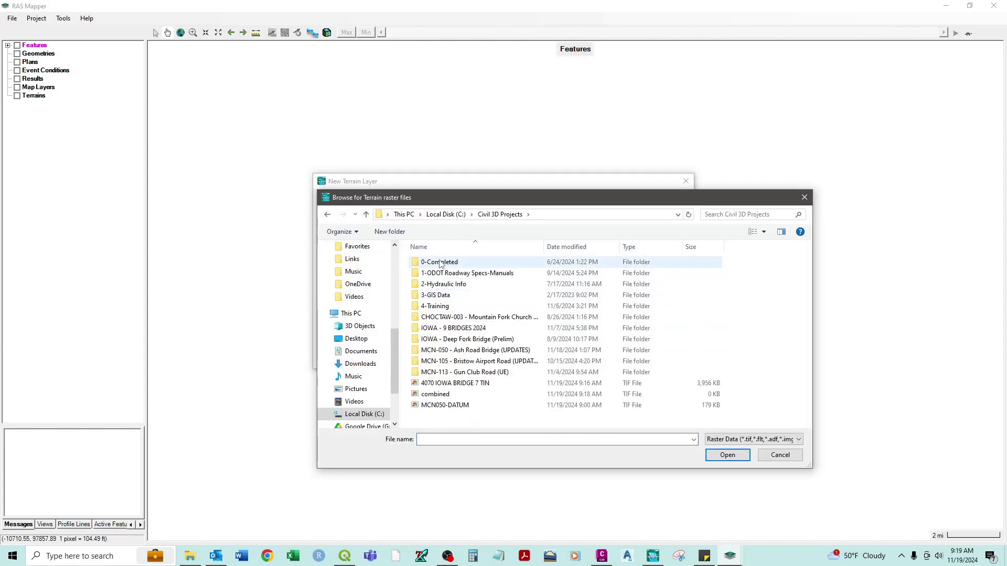
double_click(442, 384)
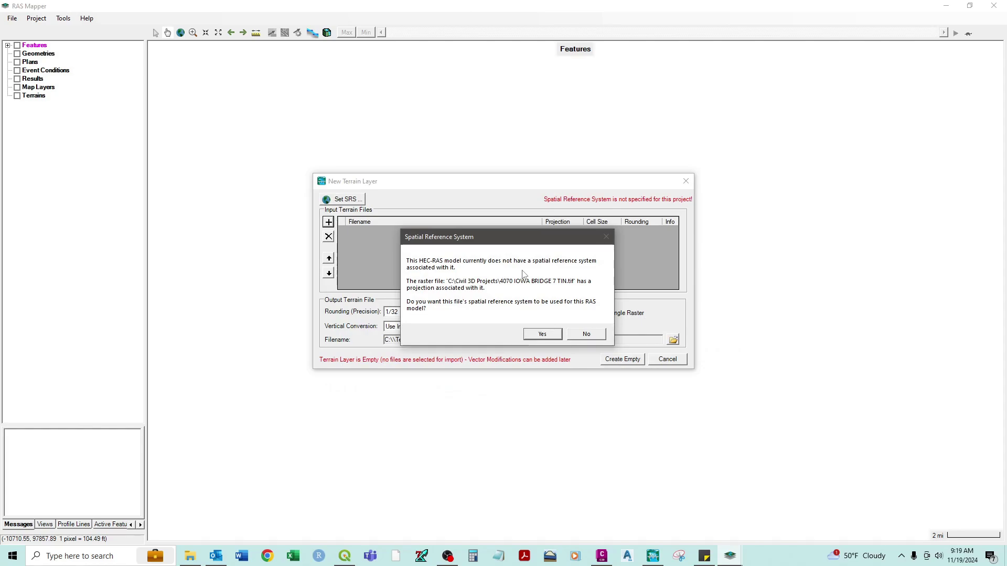
left_click(540, 335)
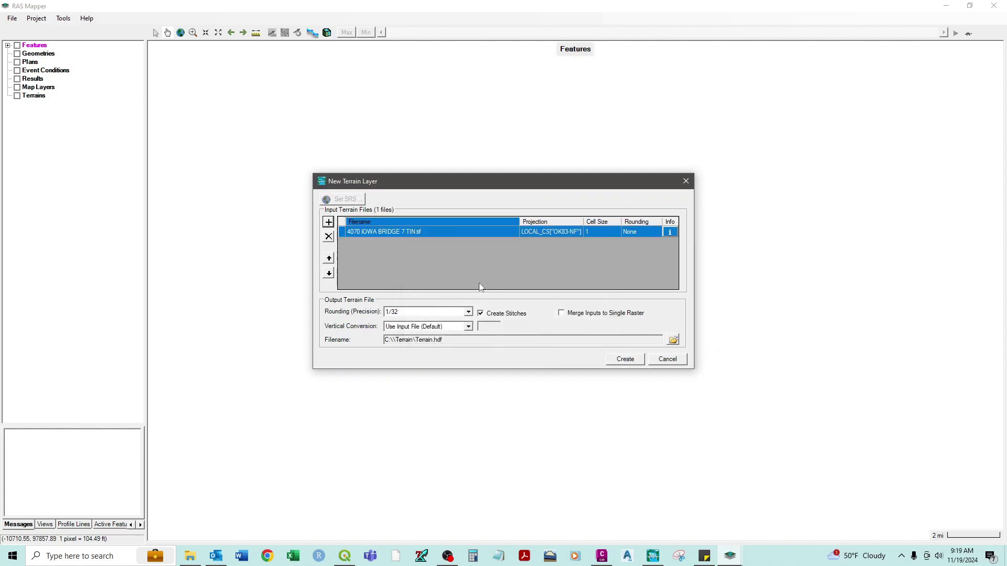
Build Terrain.hdf from the listed raster, review the error lines in the log, and close the dialogs
left_click(624, 359)
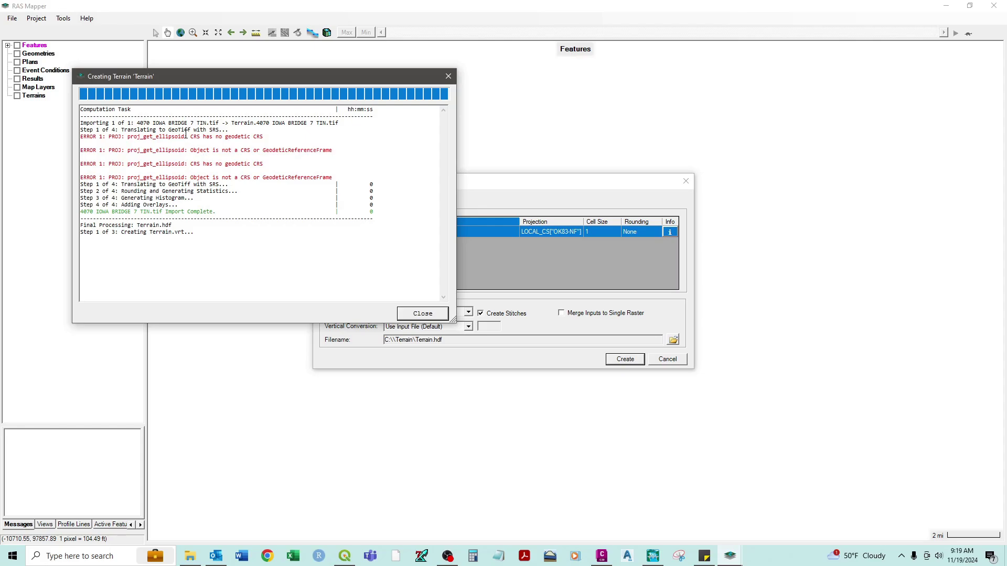
left_click_drag(156, 136, 265, 135)
left_click(227, 137)
left_click_drag(322, 174, 128, 138)
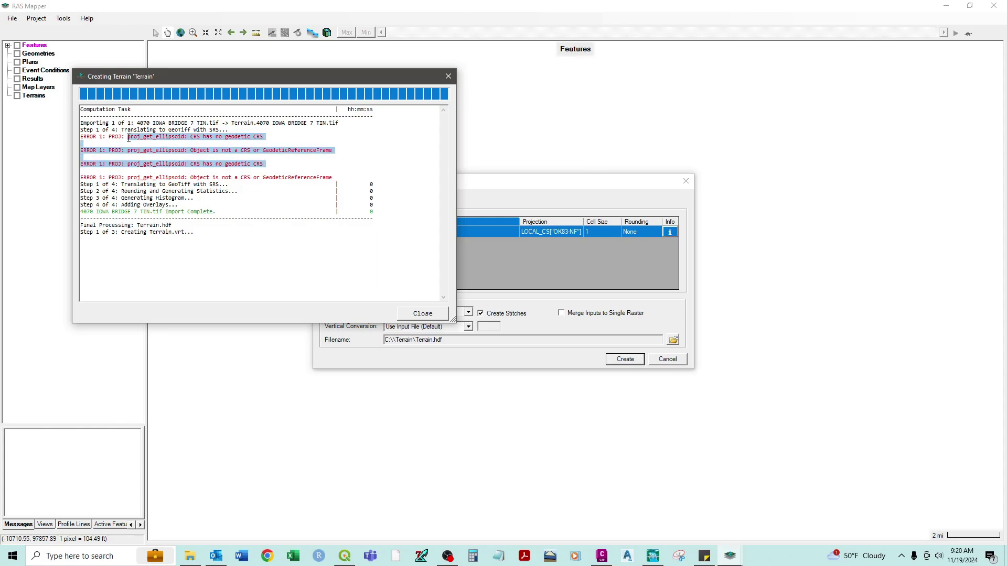
left_click(108, 133)
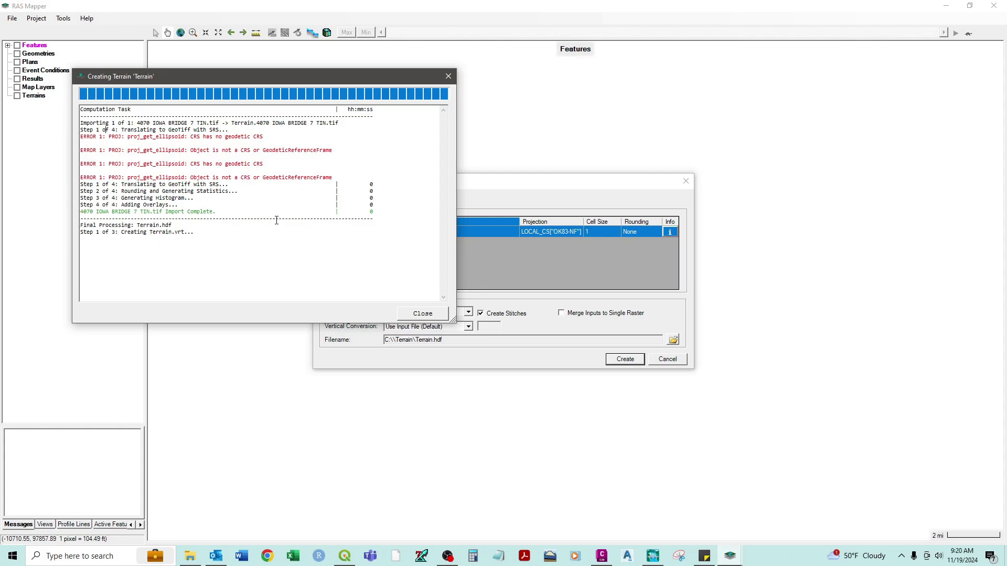
left_click(422, 313)
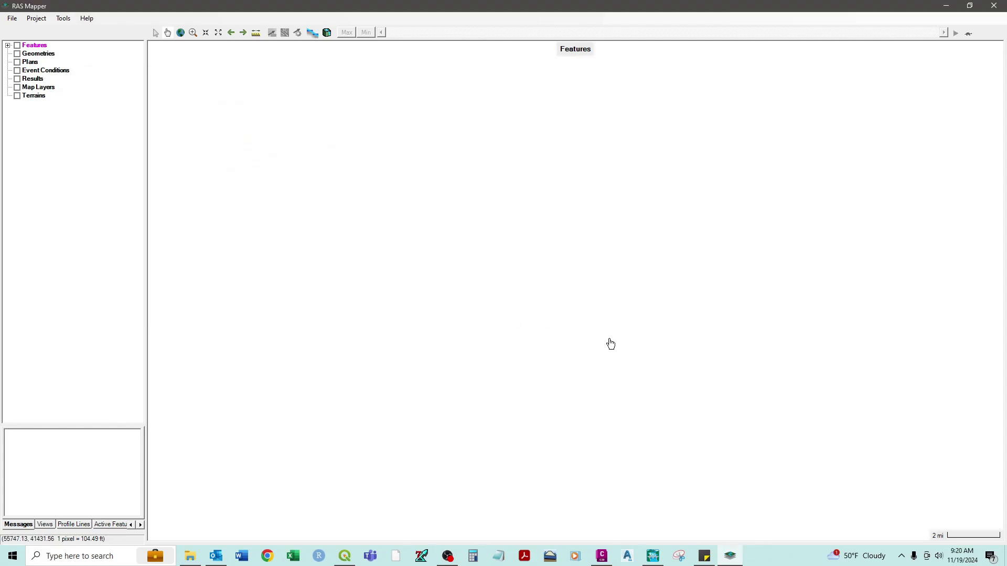
Minimize RAS Mapper and HEC-RAS and bring QGIS up maximized
left_click(946, 5)
left_click(641, 220)
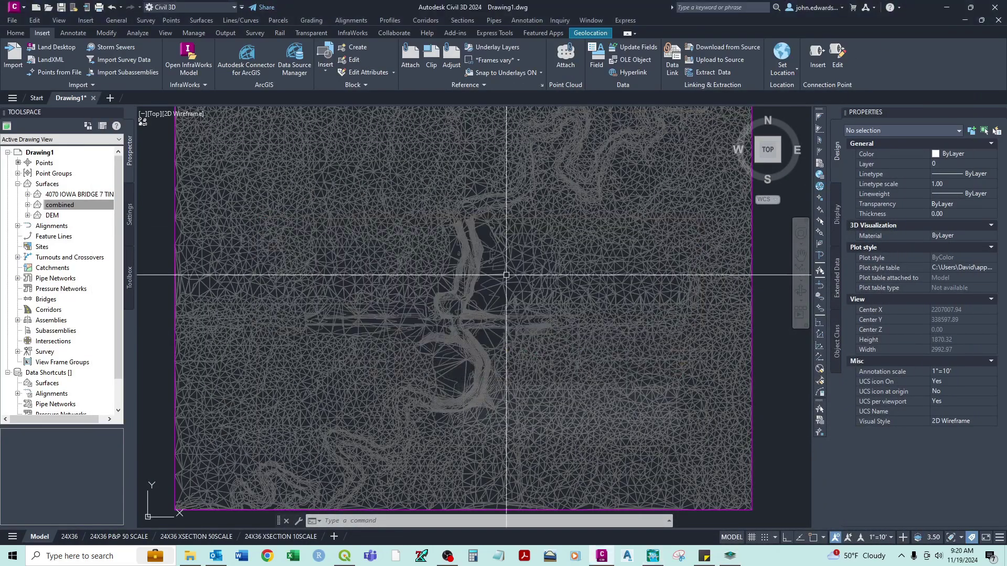
left_click(345, 555)
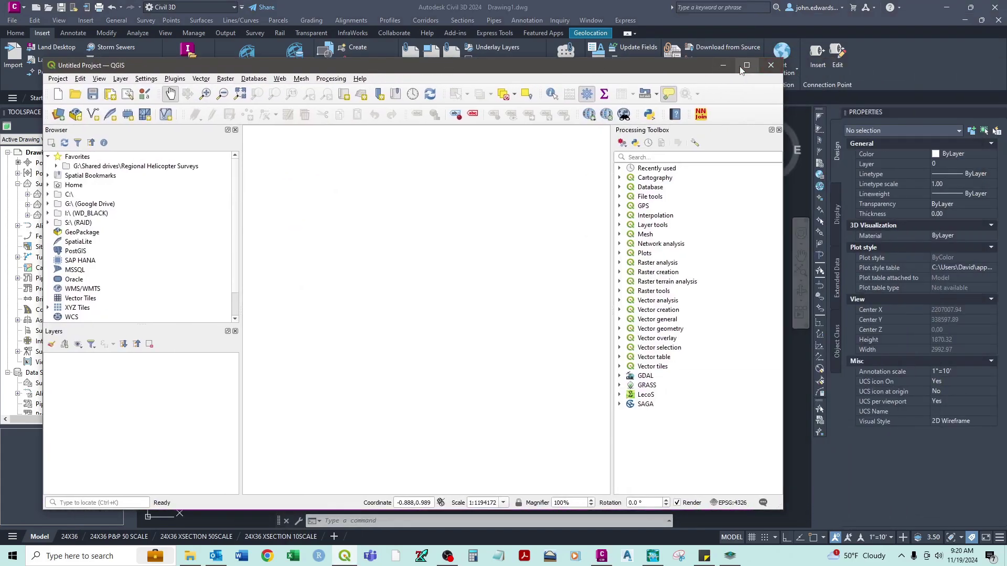
double_click(744, 67)
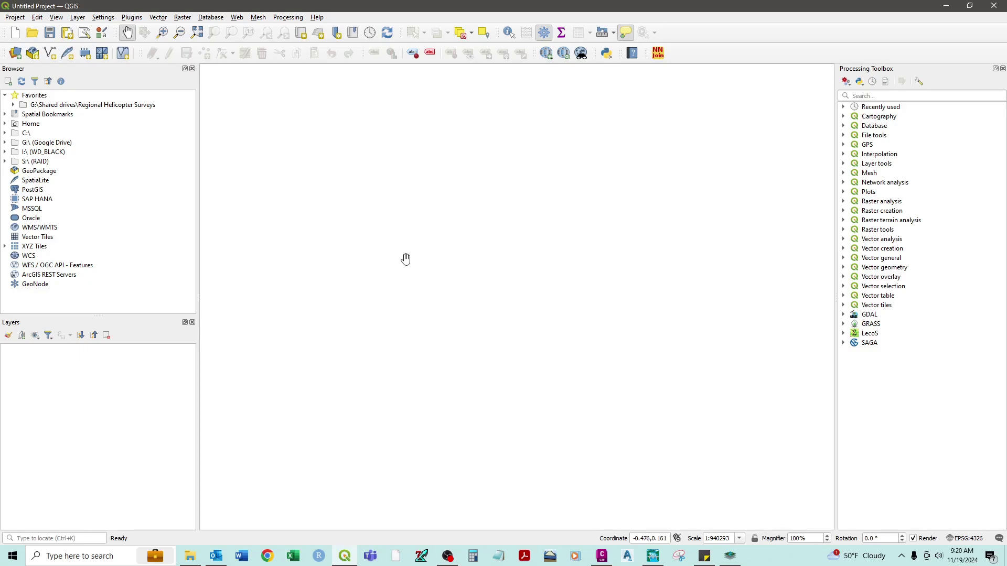
Drag 4070 IOWA BRIDGE 7 TIN.tif from C:\Civil 3D Projects into Layers and dismiss the warning
left_click(5, 133)
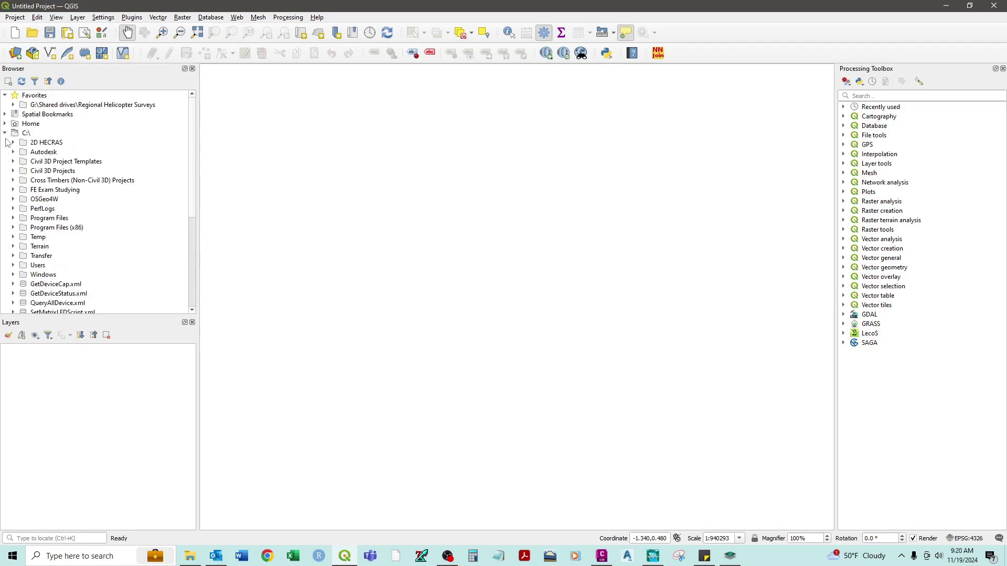
left_click(13, 171)
scroll(64, 198, "down", 5)
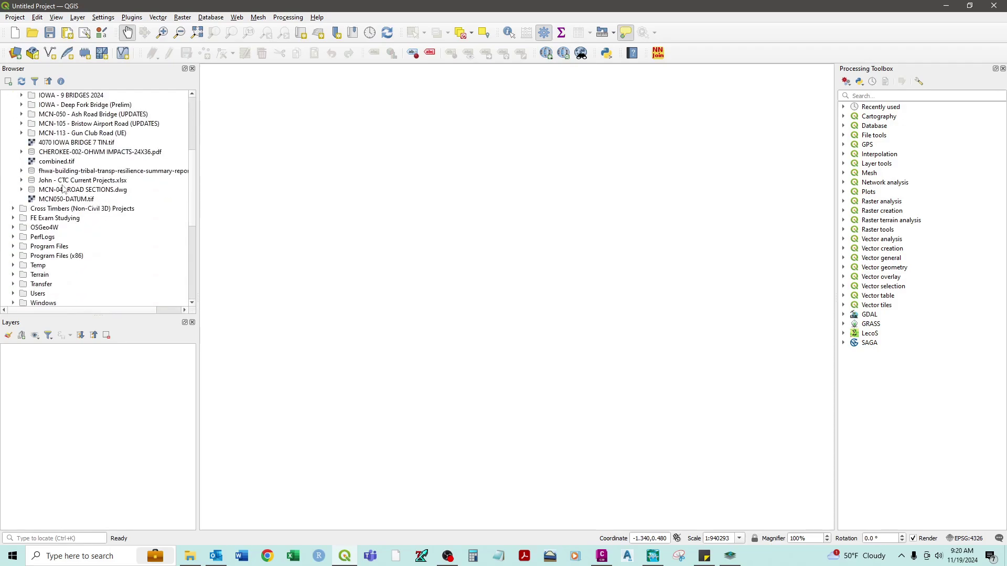
mouse_move(60, 146)
left_mouse_down()
mouse_move(84, 303)
mouse_move(83, 371)
mouse_move(71, 367)
left_mouse_up()
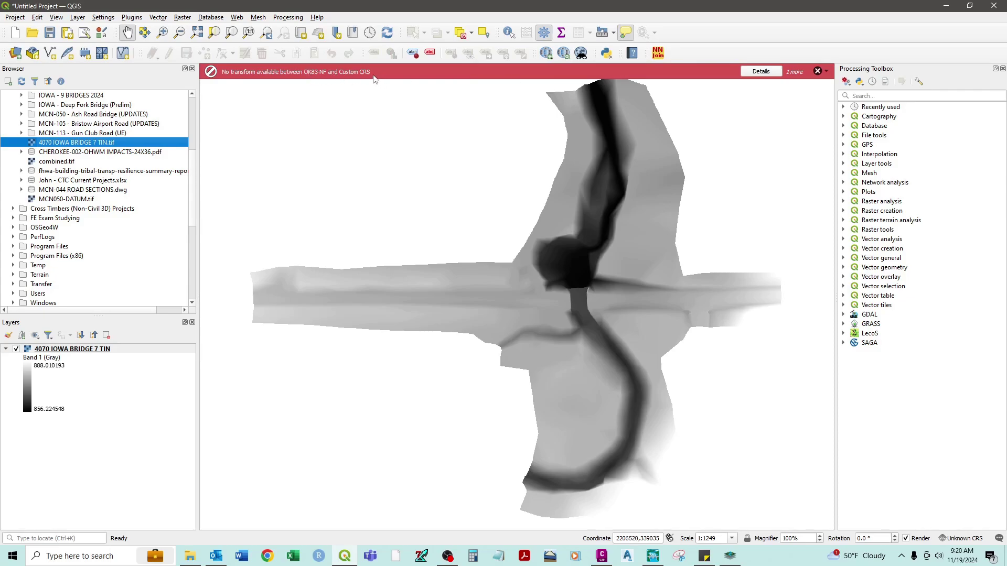
left_click(818, 71)
left_click(817, 72)
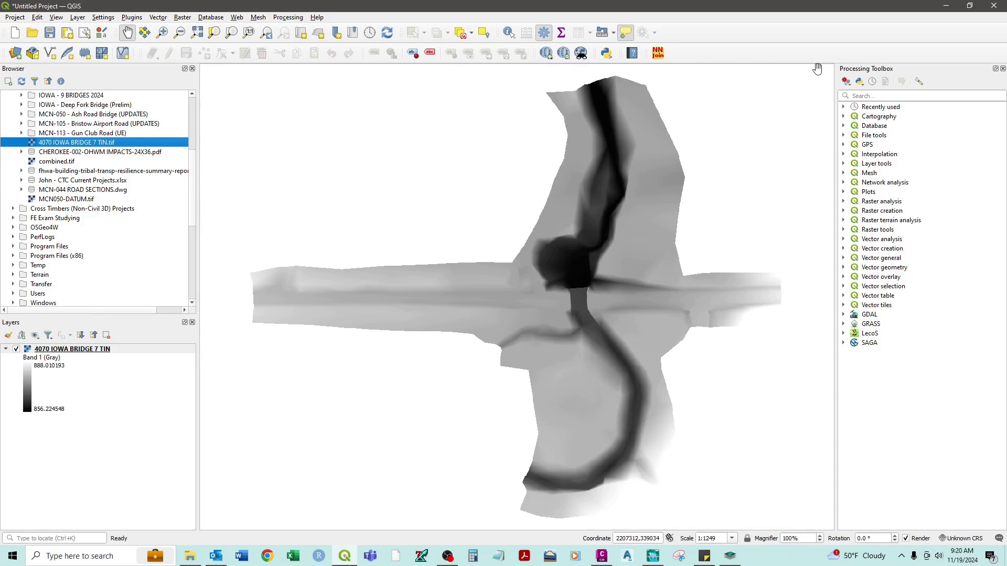
Set the TIN layer's source CRS to EPSG:2267 NAD83 / Oklahoma North (ftUS)
right_click(74, 352)
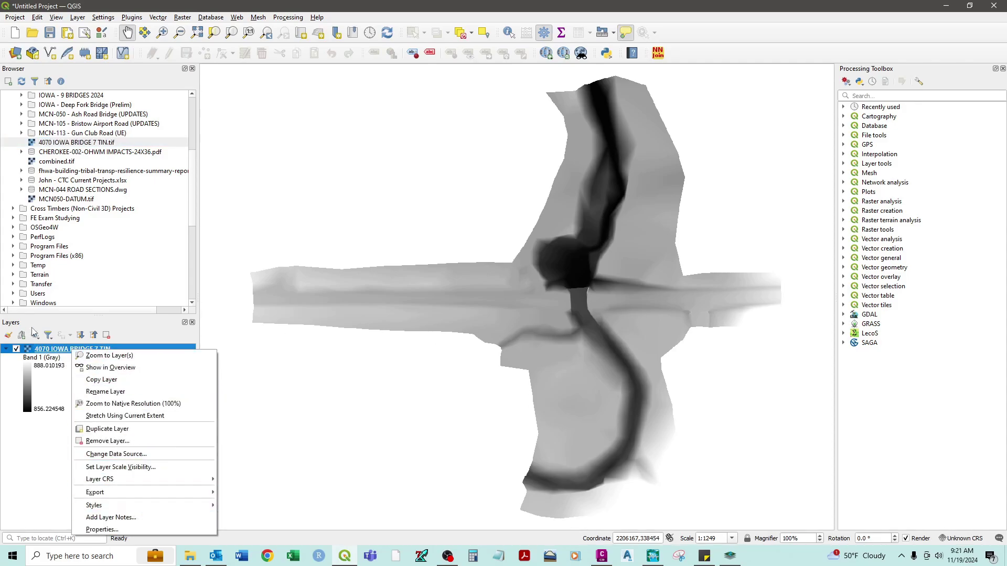
left_click(129, 530)
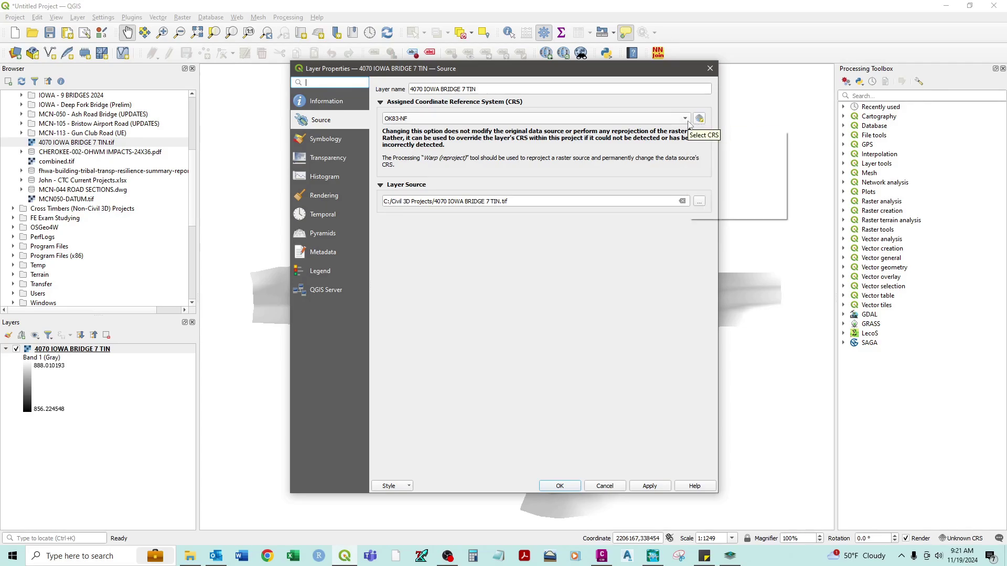
left_click(684, 118)
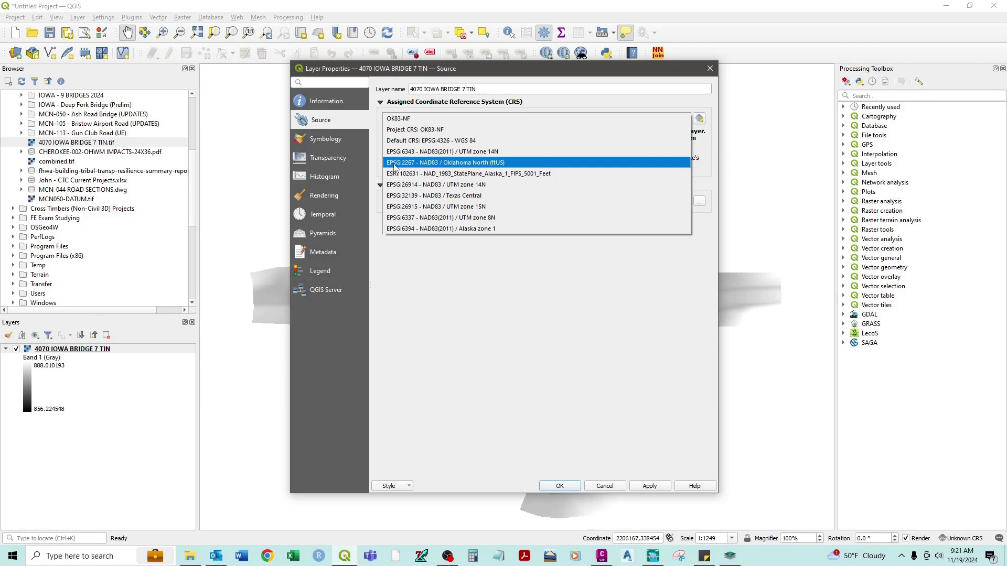
left_click(467, 163)
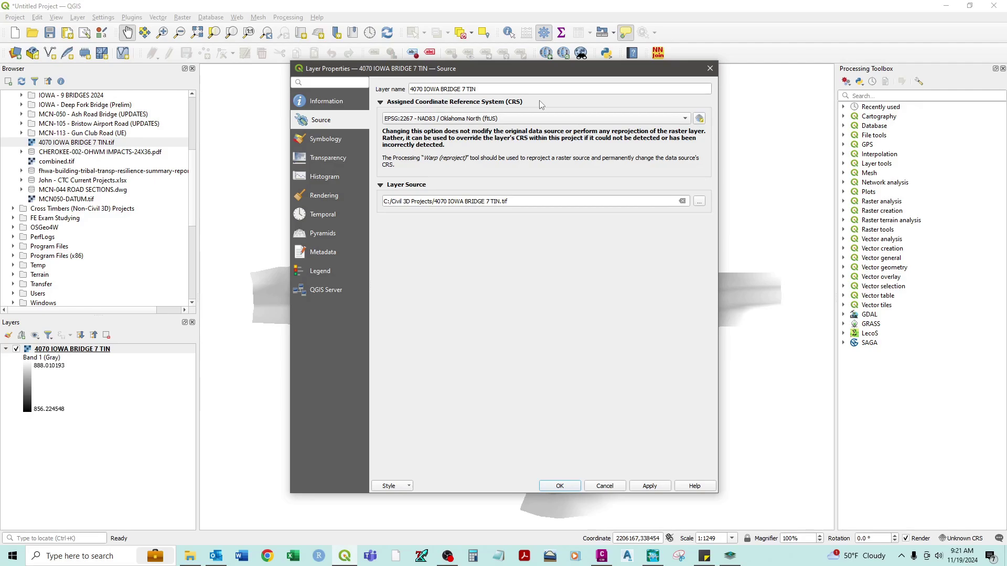
left_click(560, 486)
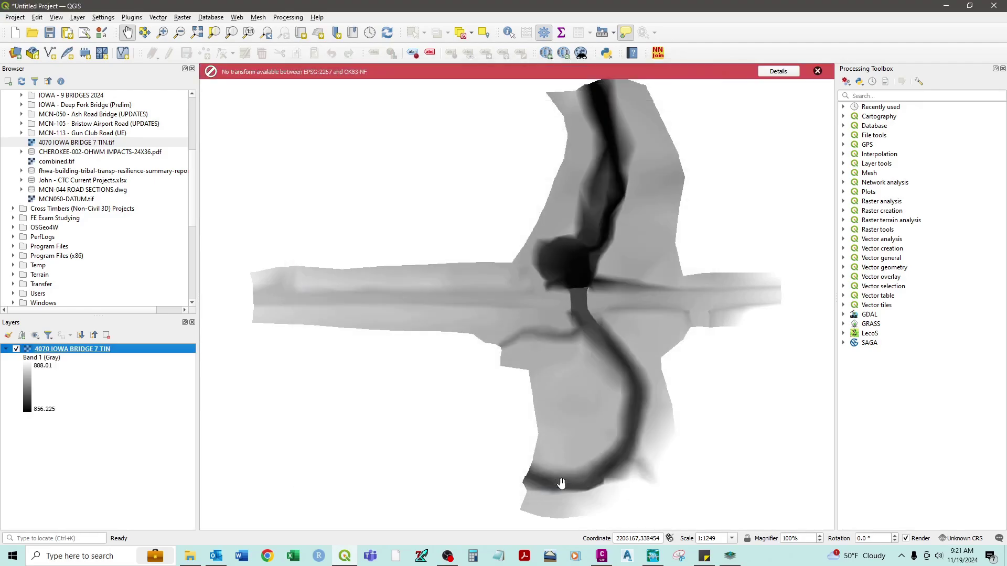
left_click(817, 71)
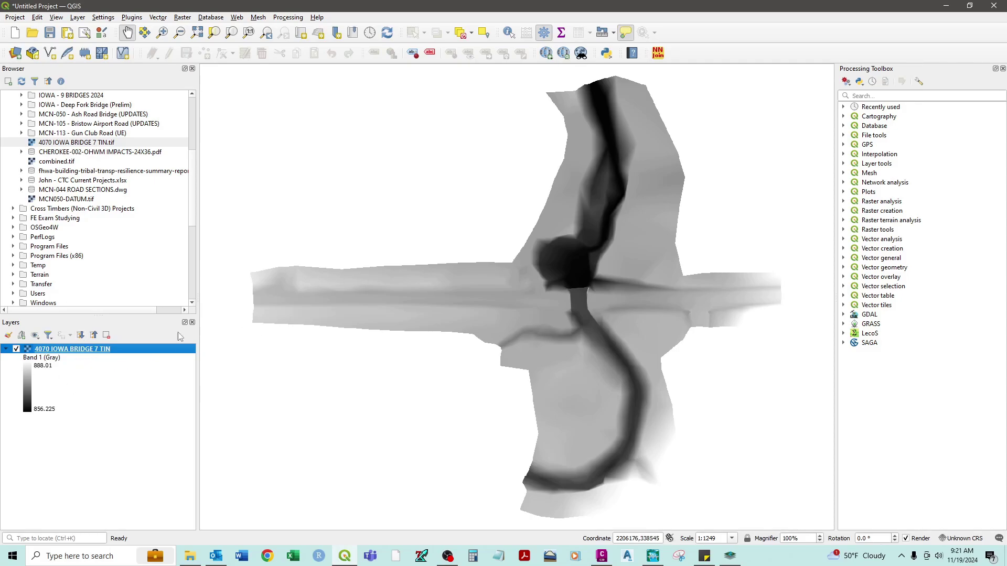
Start a raster Save As export of the TIN layer and browse to the Civil 3D Projects folder
right_click(89, 352)
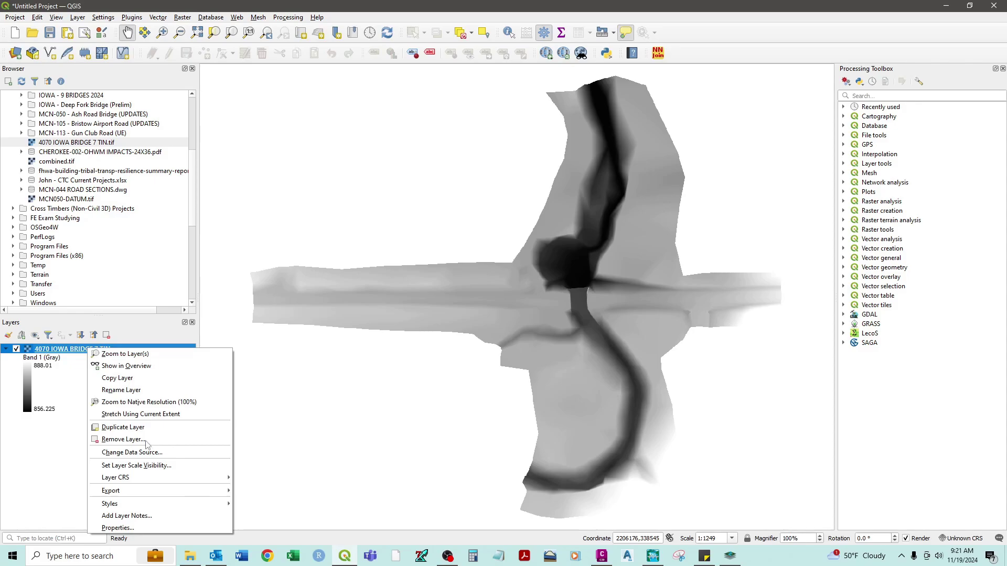
mouse_move(209, 491)
left_click(262, 491)
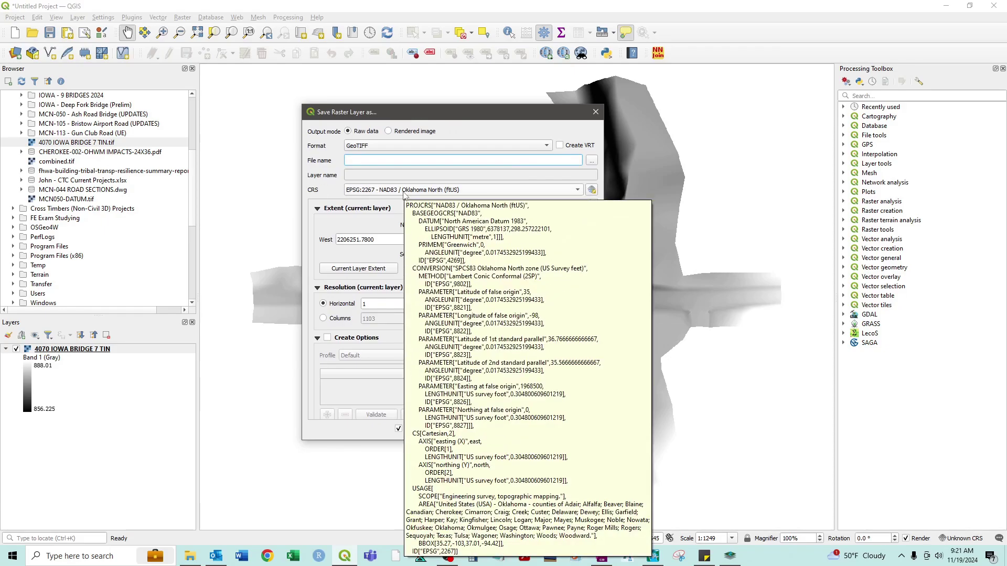
left_click(591, 161)
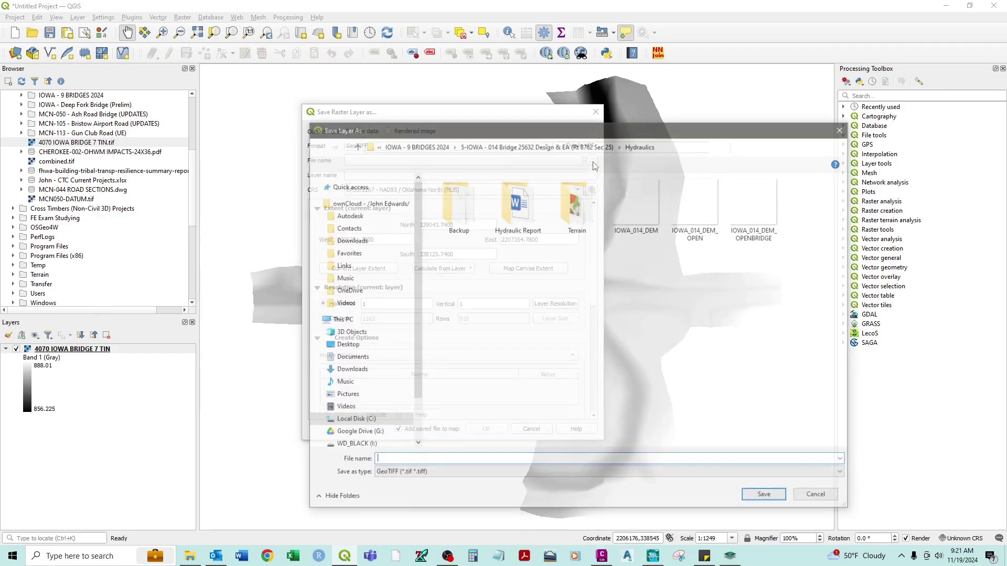
left_click(355, 145)
left_click(355, 145)
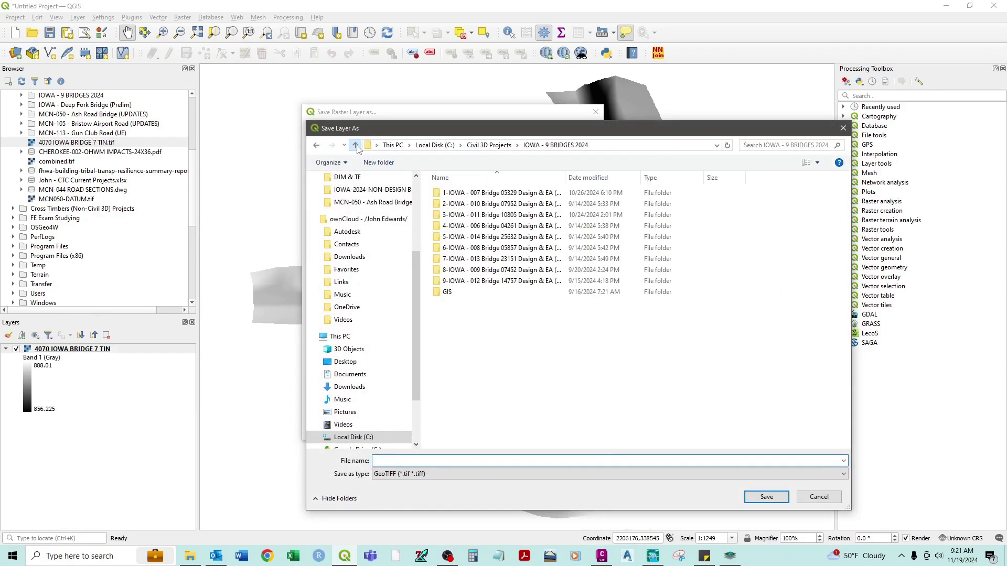
left_click(355, 145)
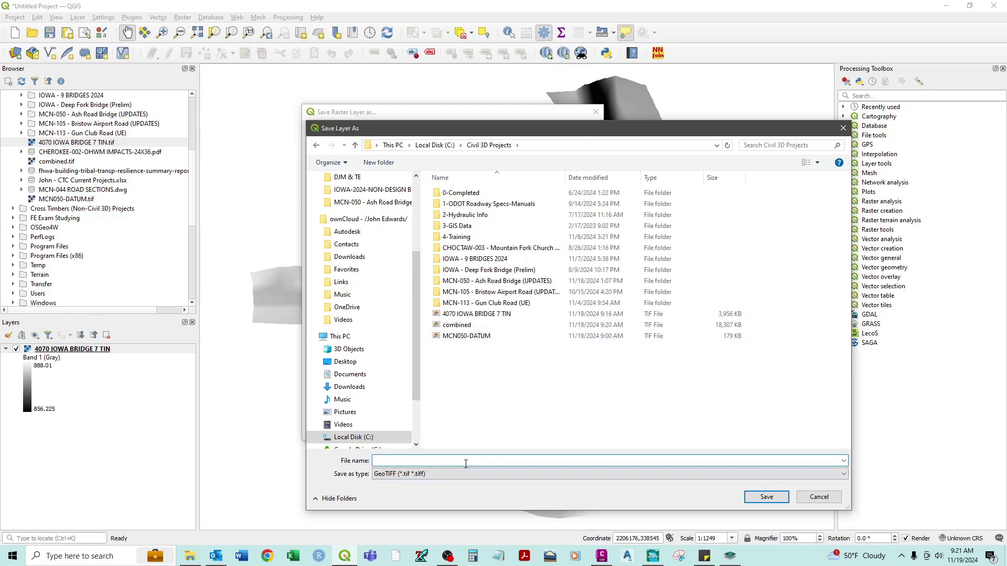
Save the export as IOWA-correct.tif in EPSG:2267, add it to the map, and hide it
type("IWO")
key("BackSpace")
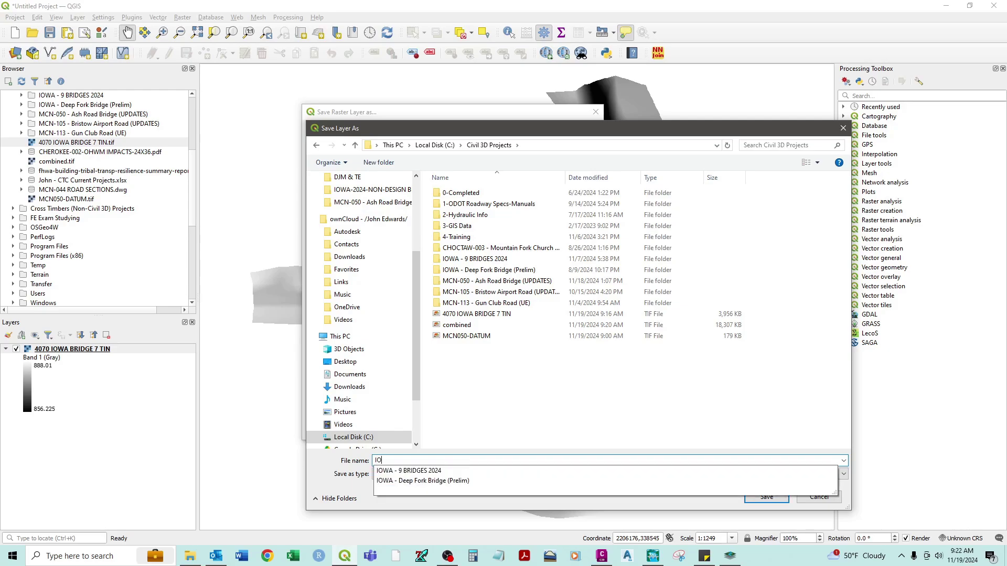
type("OWA-correct")
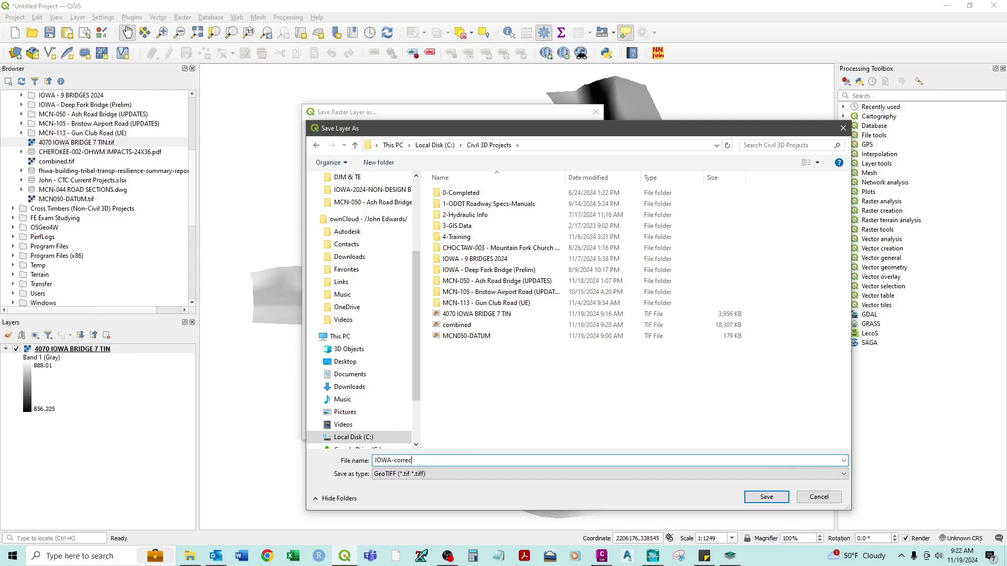
left_click(767, 498)
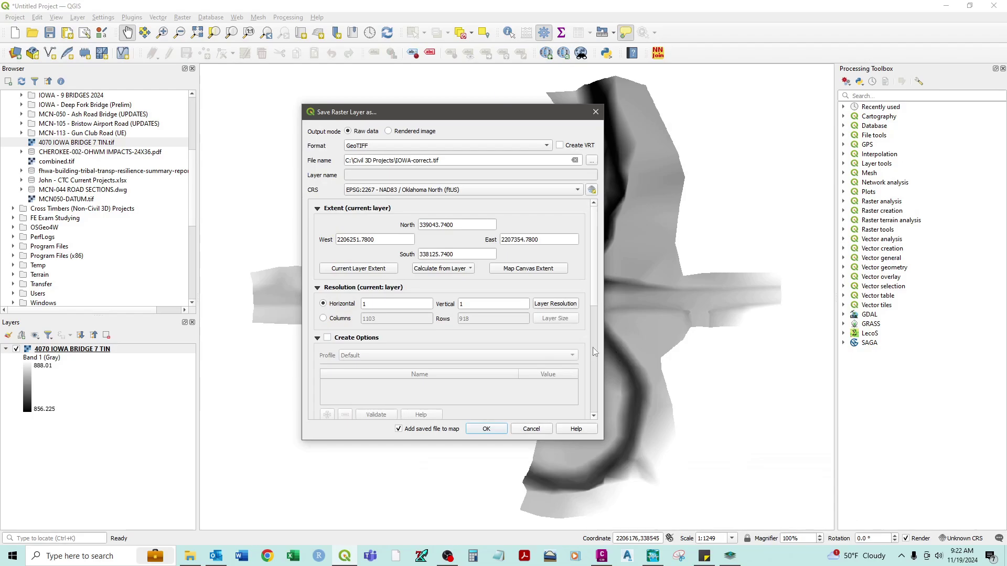
left_click(480, 432)
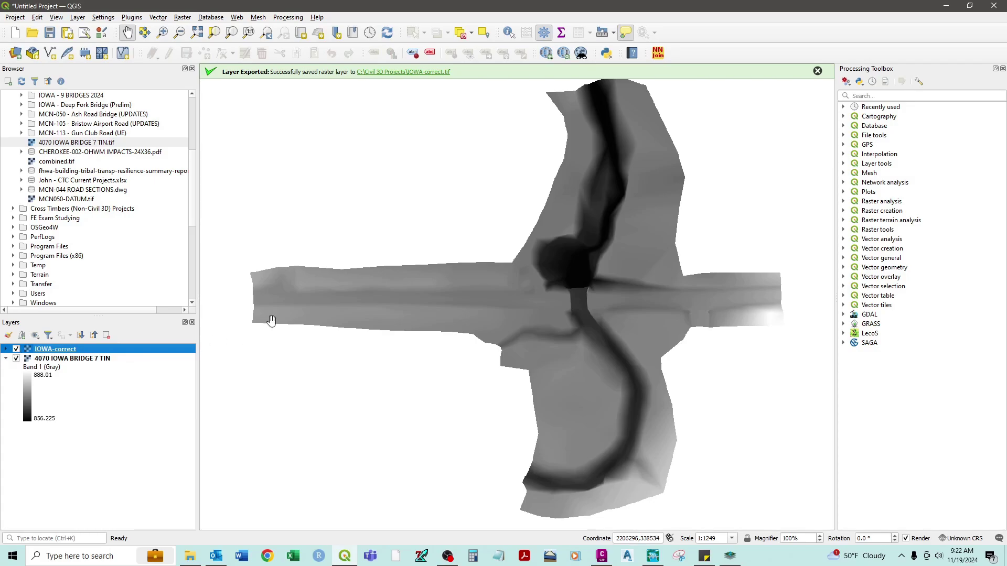
left_click(16, 349)
Minimize QGIS and bring RAS Mapper back to the front
left_click(945, 6)
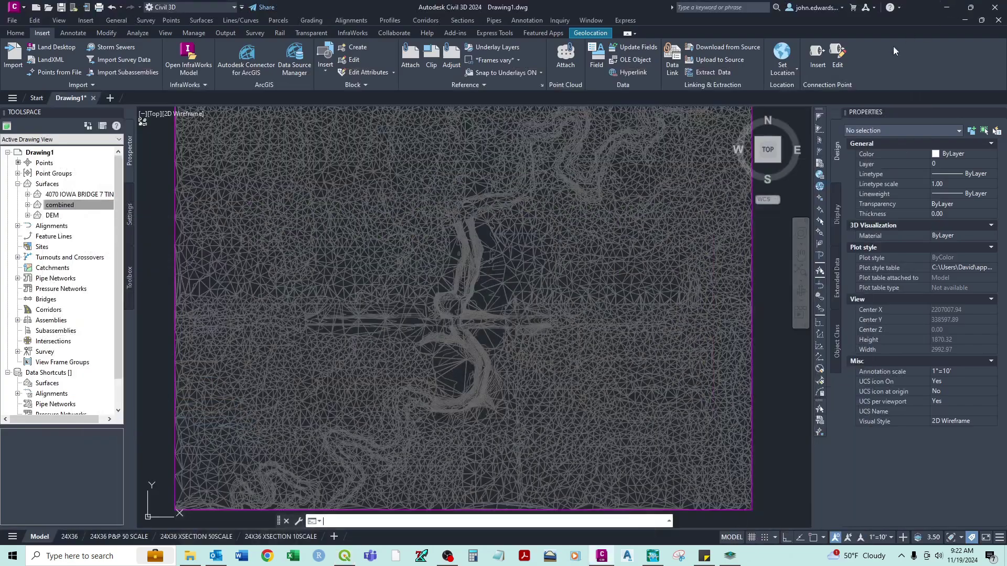
mouse_move(653, 562)
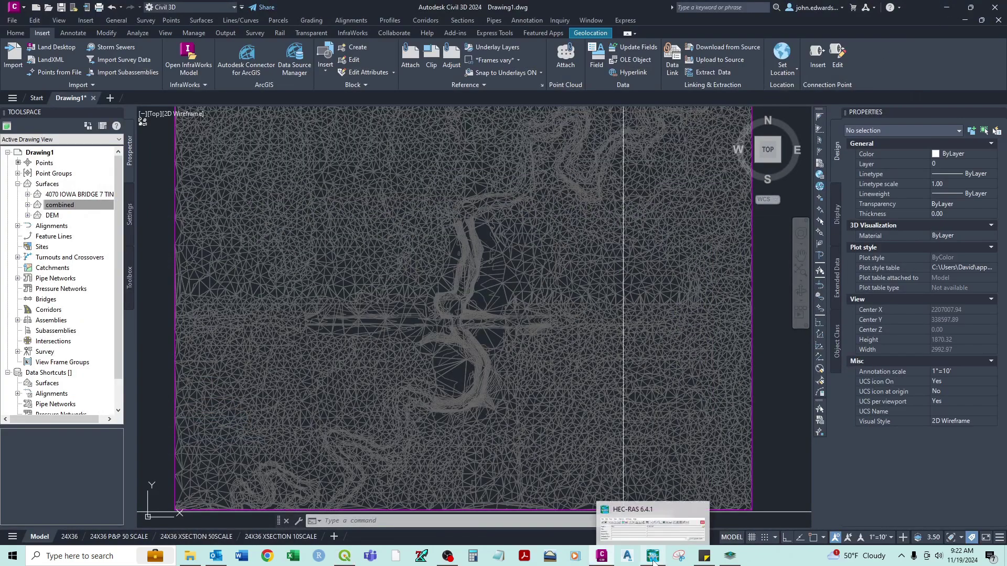
left_click(730, 556)
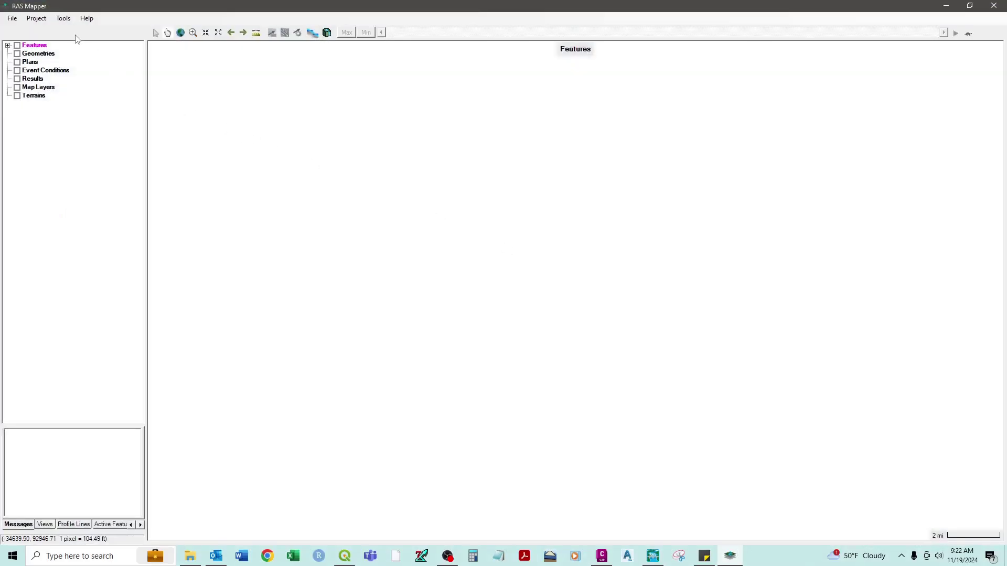
Try building a new RAS terrain from IOWA-correct.tif, dismiss the failure log, and quit RAS Mapper
left_click(36, 18)
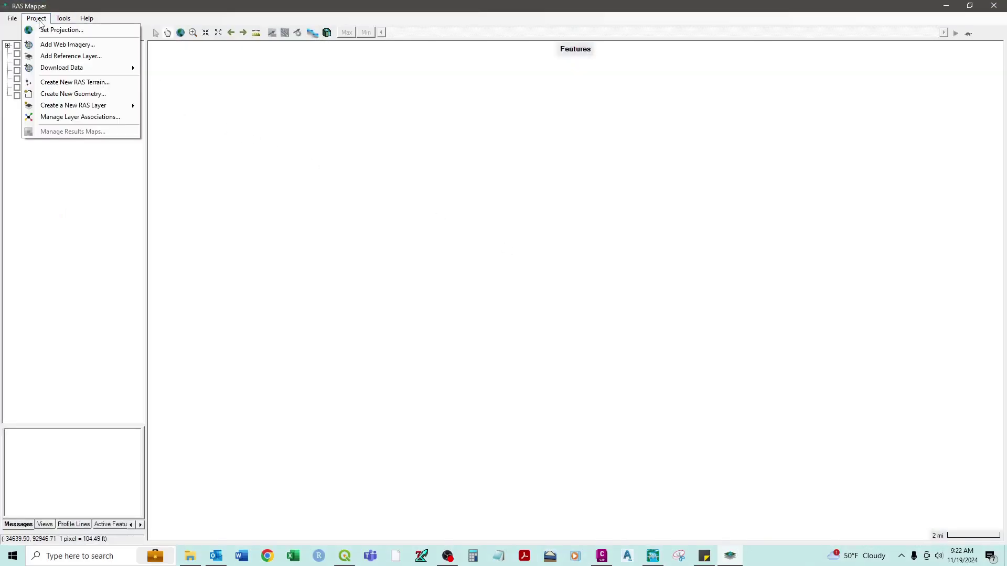
left_click(57, 84)
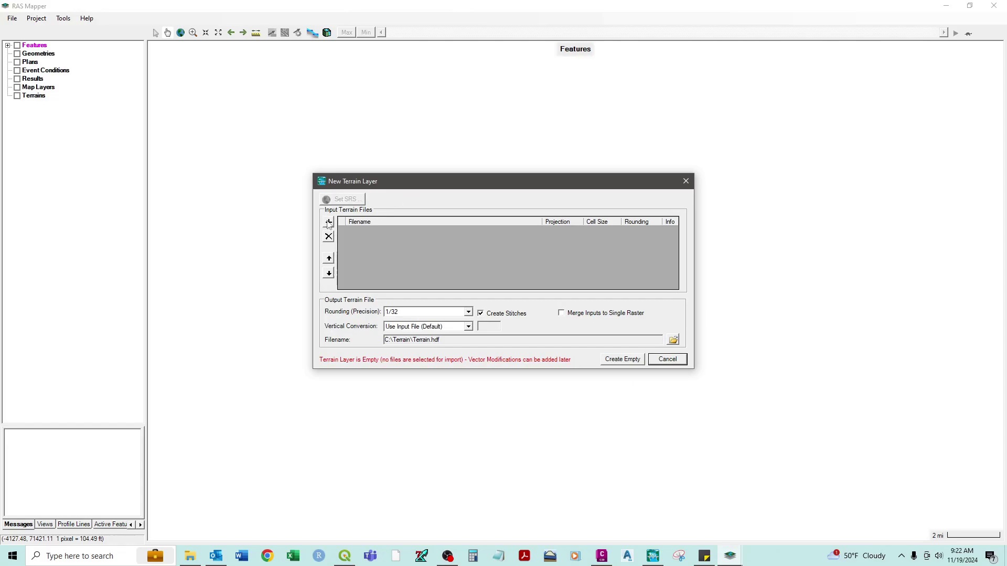
left_click(329, 224)
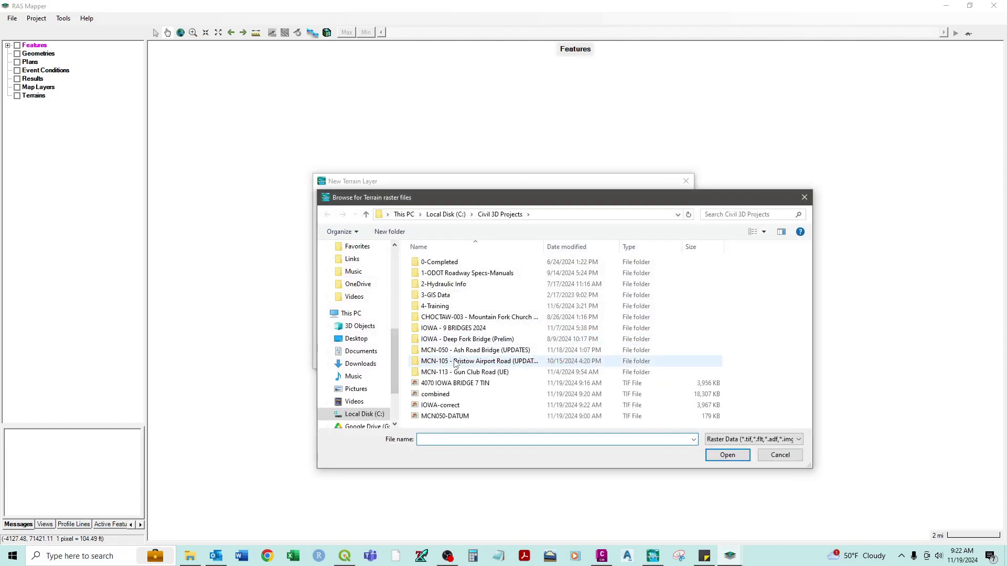
double_click(450, 413)
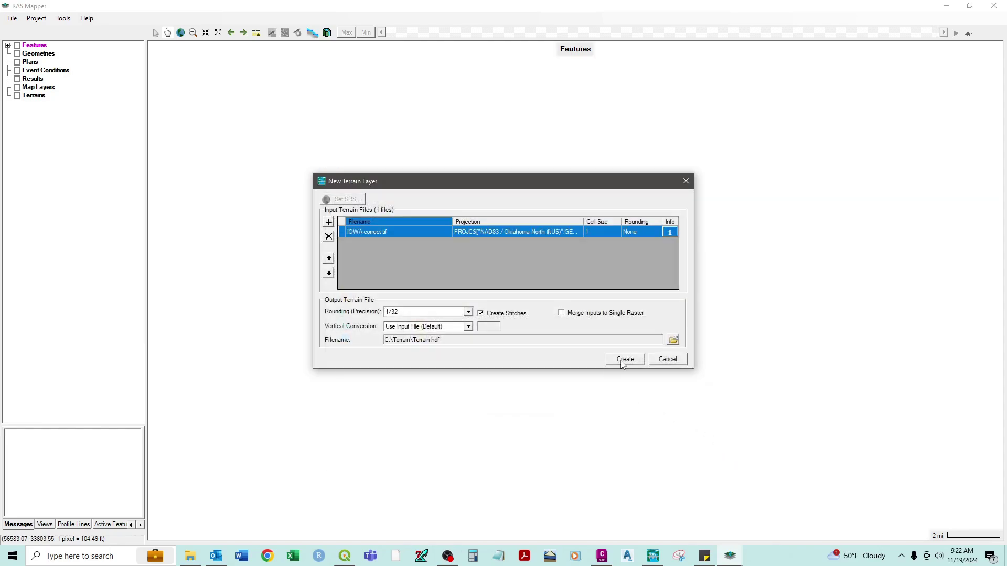
left_click(623, 360)
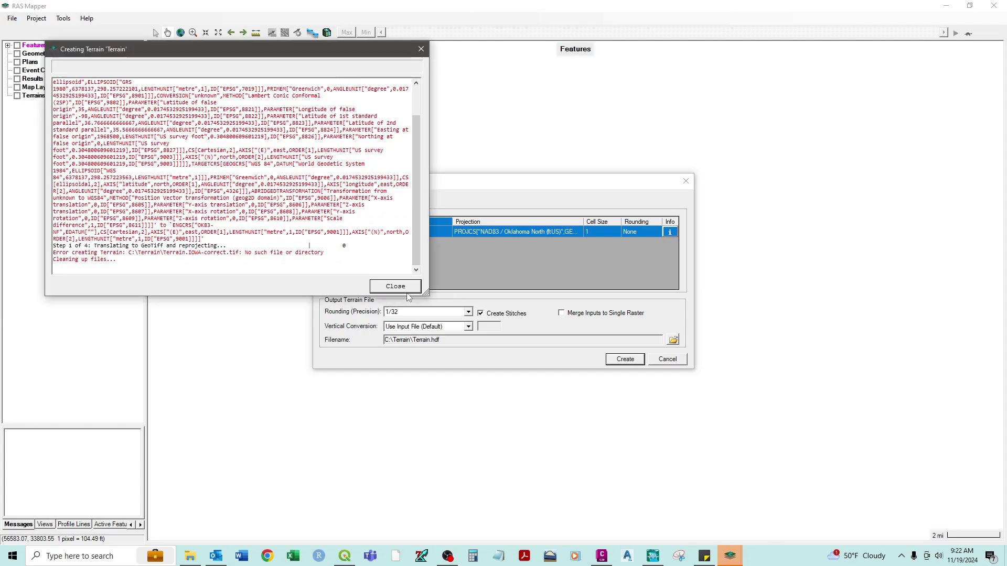
left_click(395, 287)
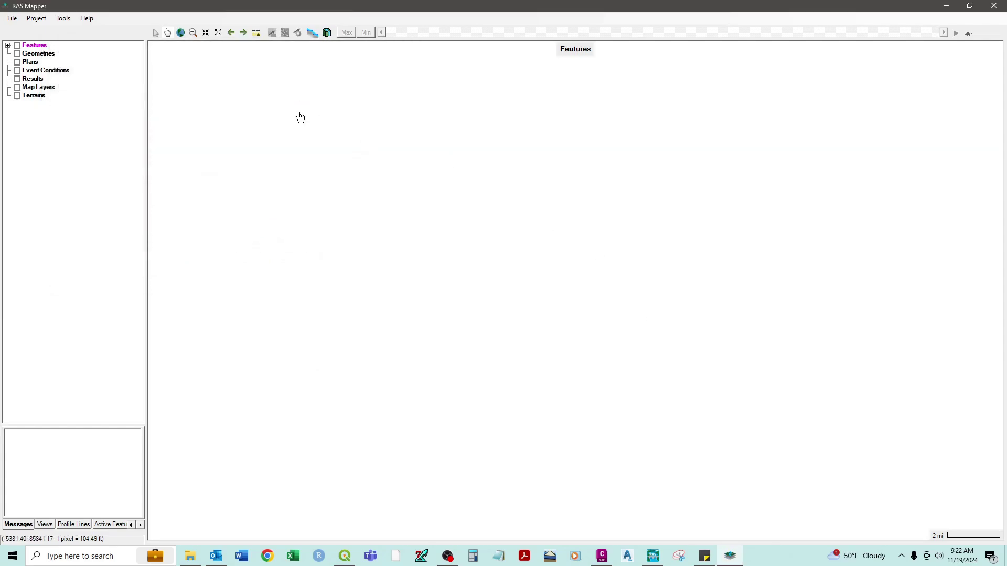
left_click(999, 6)
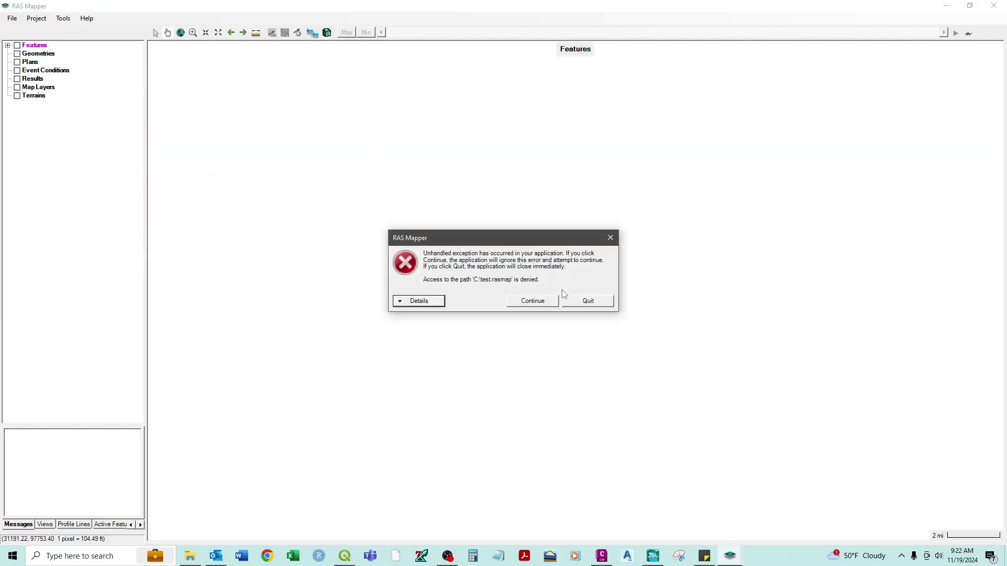
left_click(581, 306)
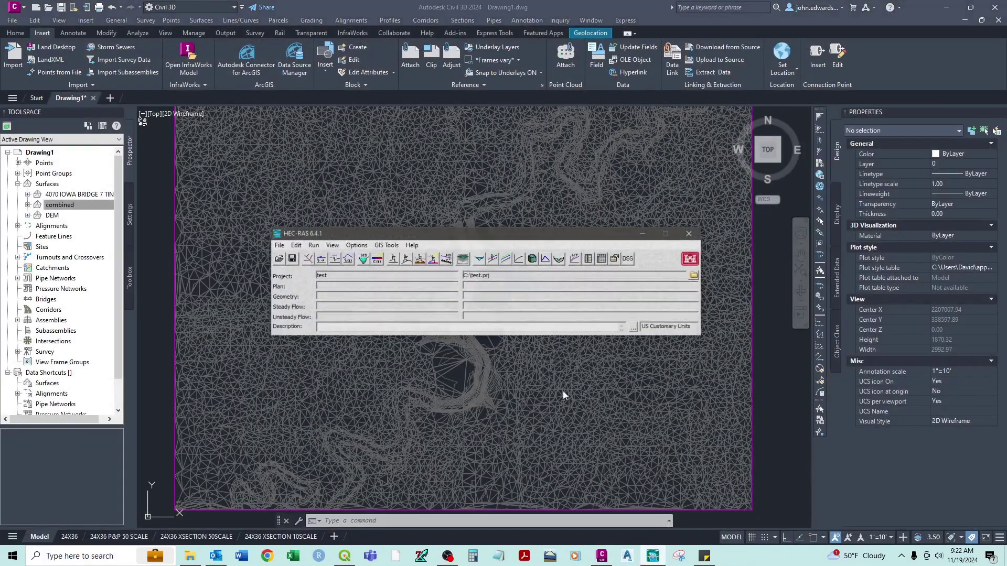
Create the HEC-RAS project test.prj in Documents and launch RAS Mapper on it
left_click(653, 556)
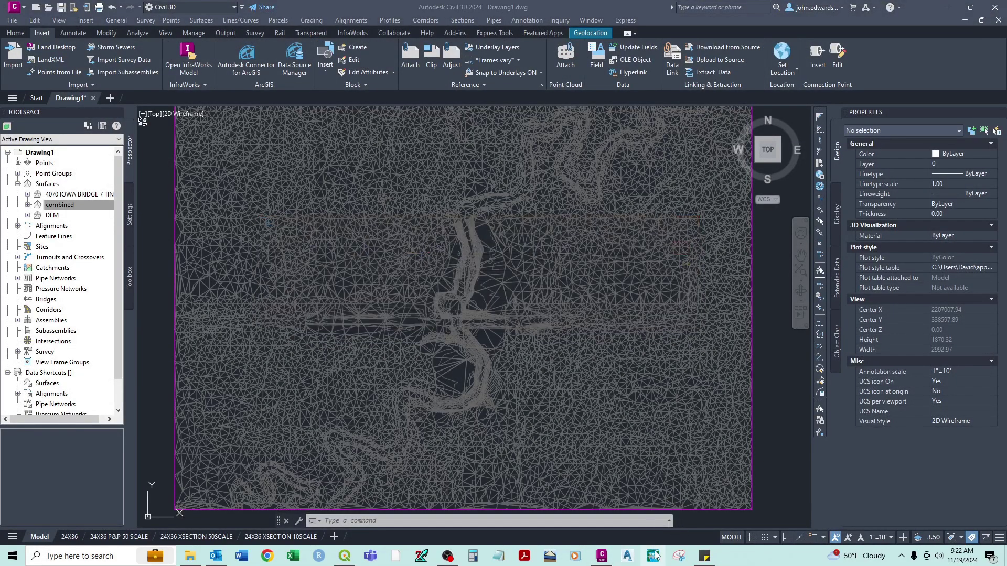
key("alt+Tab")
left_click(266, 233)
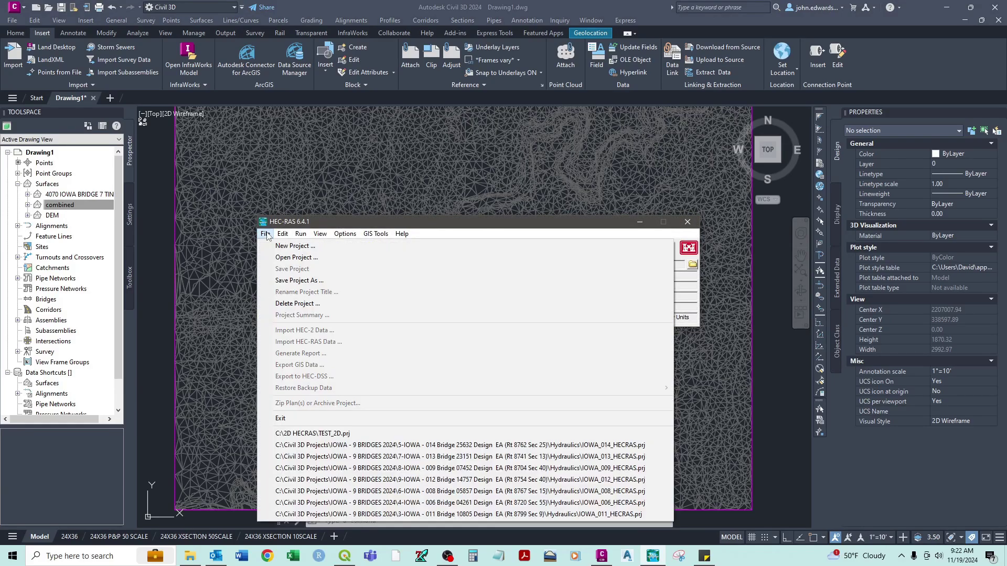
left_click(286, 244)
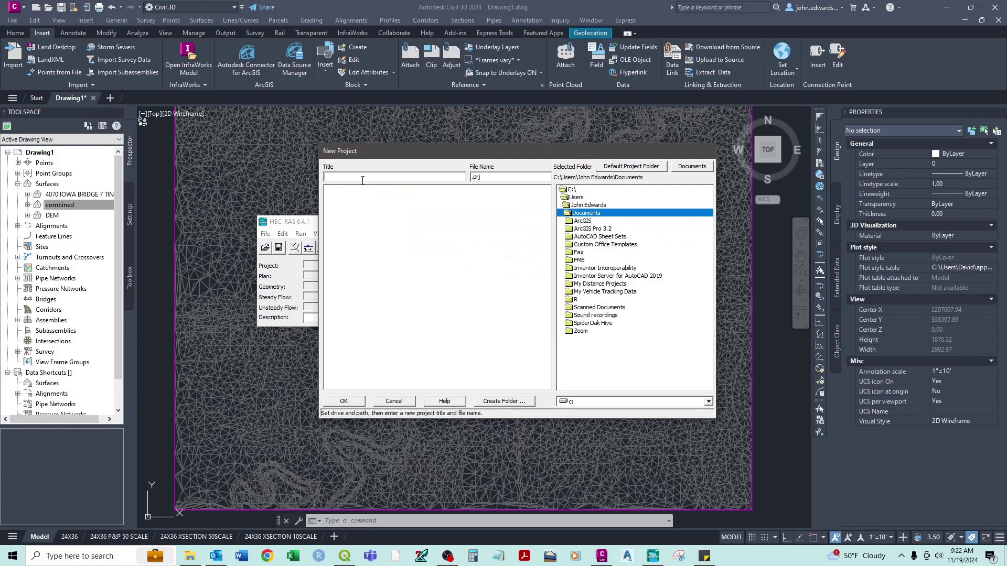
type("test")
left_click(344, 401)
left_click(554, 322)
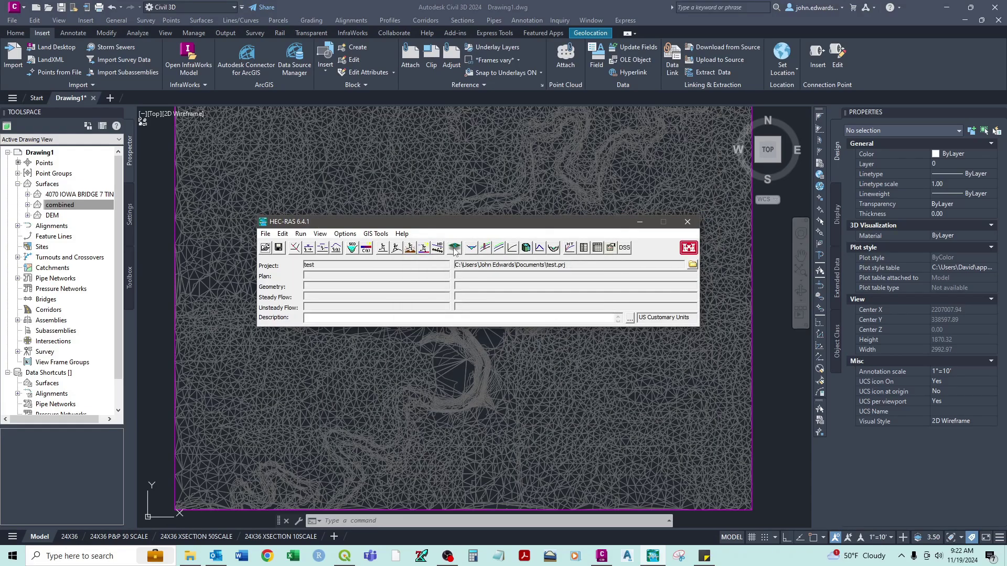
left_click(454, 249)
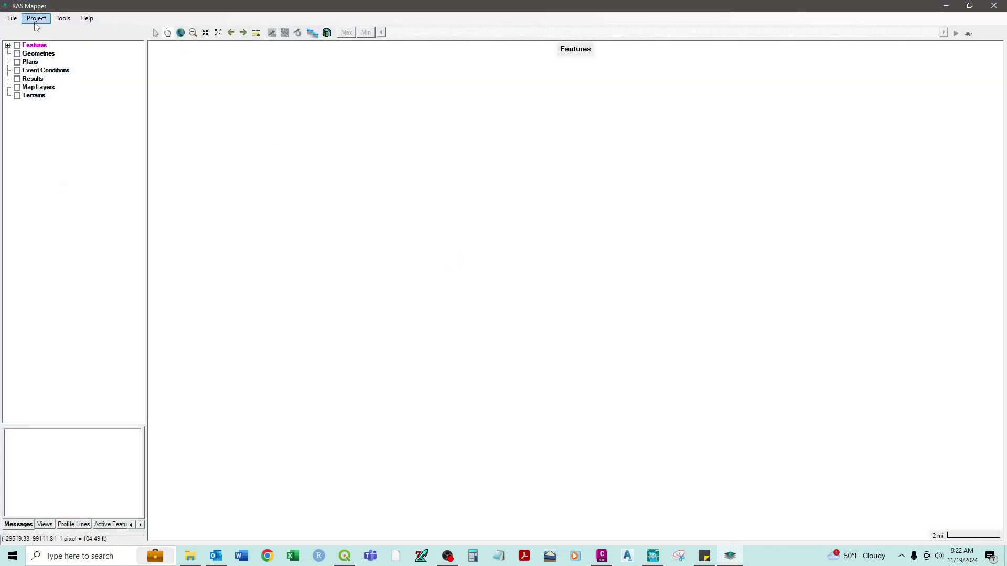
Build a new RAS terrain from Civil 3D Projects\IOWA-correct.tif, adopting its NAD83 / Oklahoma North (ftUS) projection
left_click(36, 18)
left_click(47, 80)
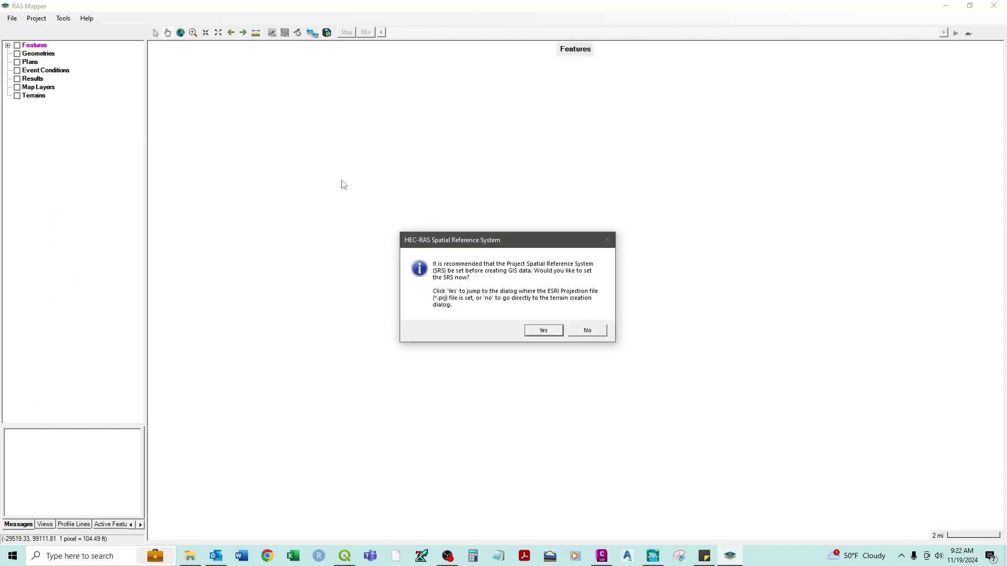
left_click(587, 330)
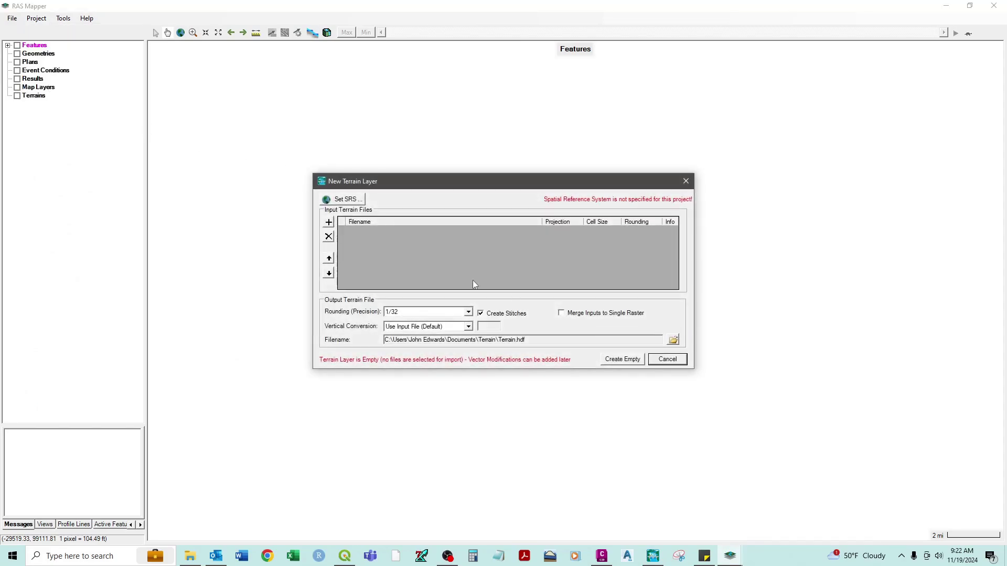
left_click(328, 222)
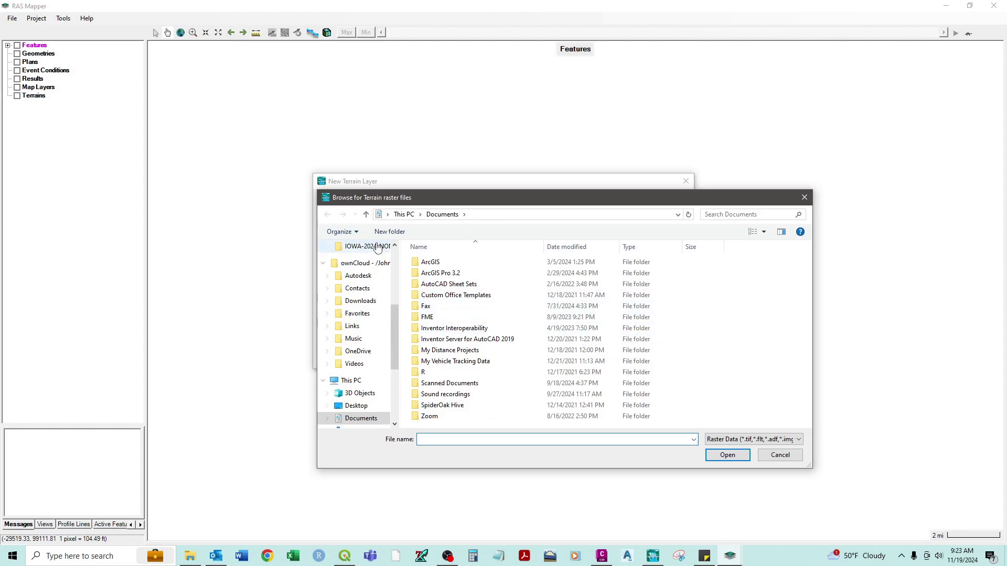
left_click(364, 415)
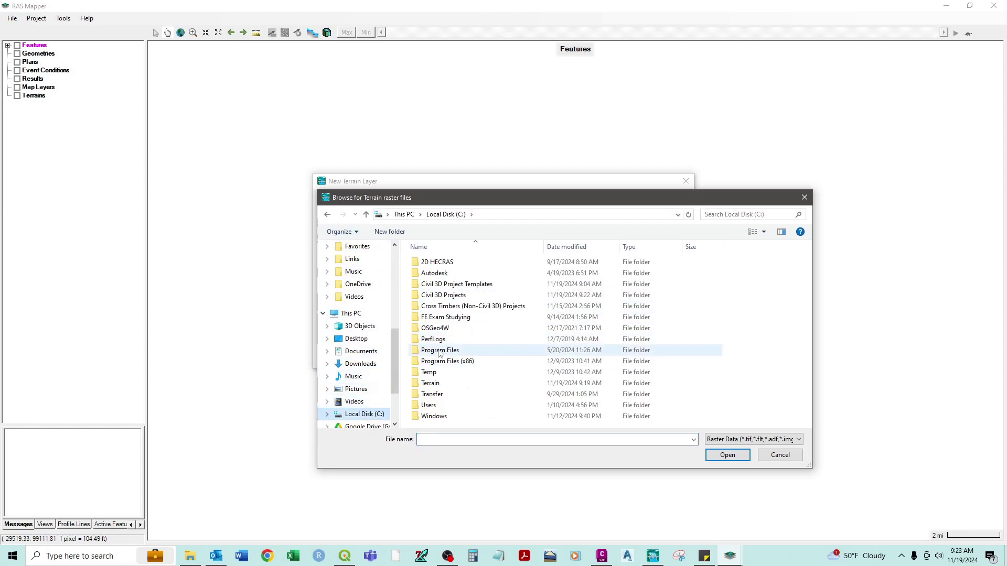
double_click(438, 296)
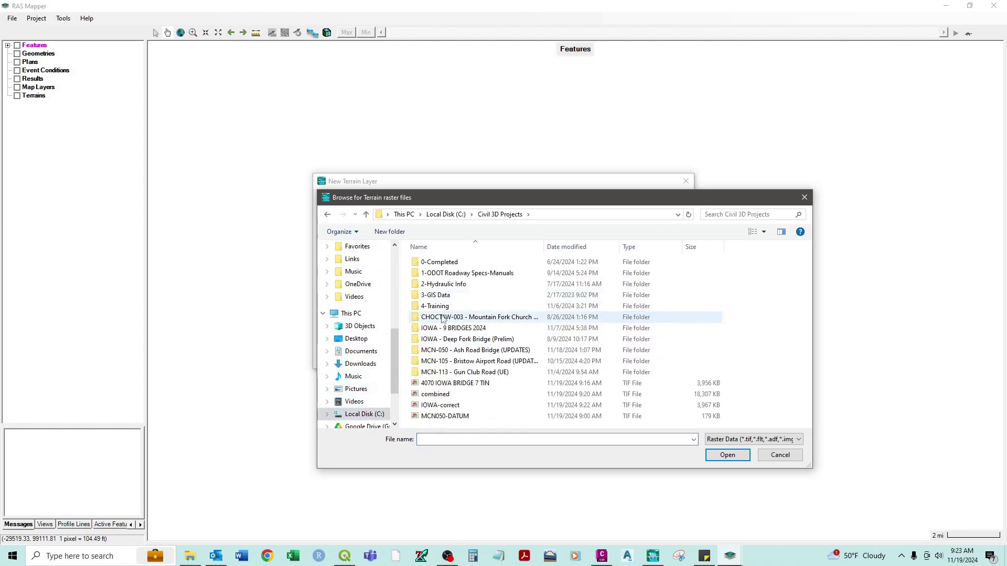
left_click(440, 406)
left_click(727, 455)
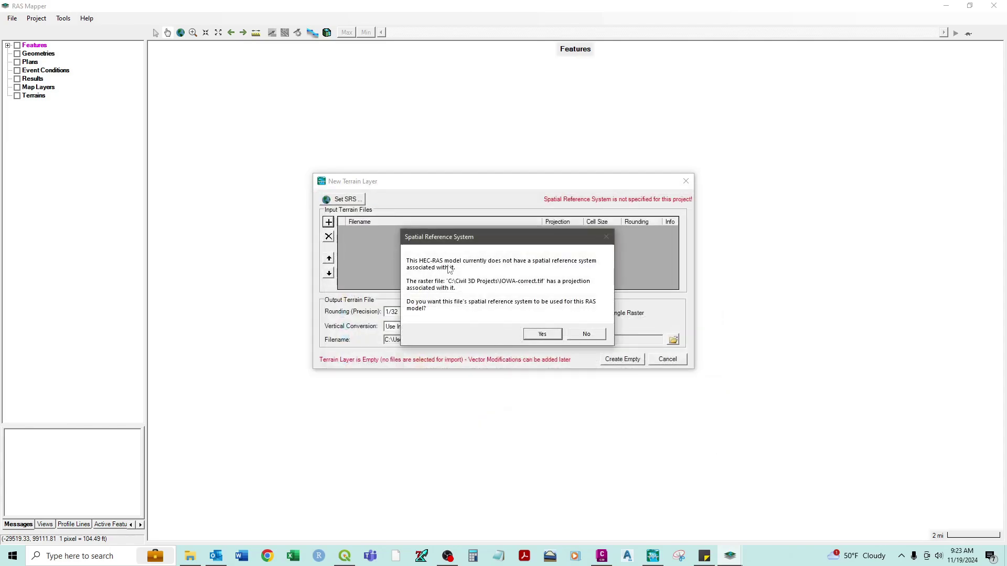
left_click(542, 334)
left_click(621, 360)
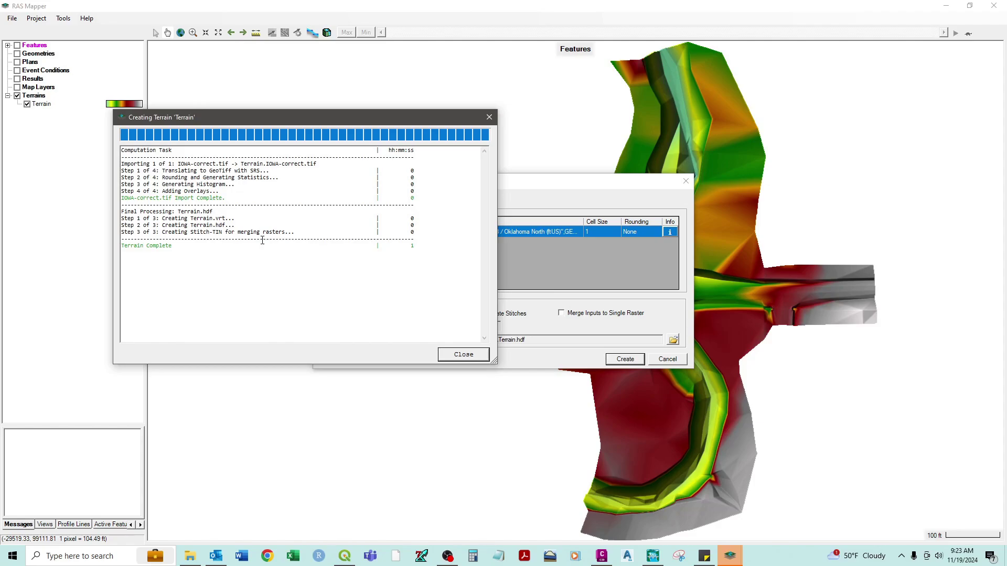
left_click(463, 355)
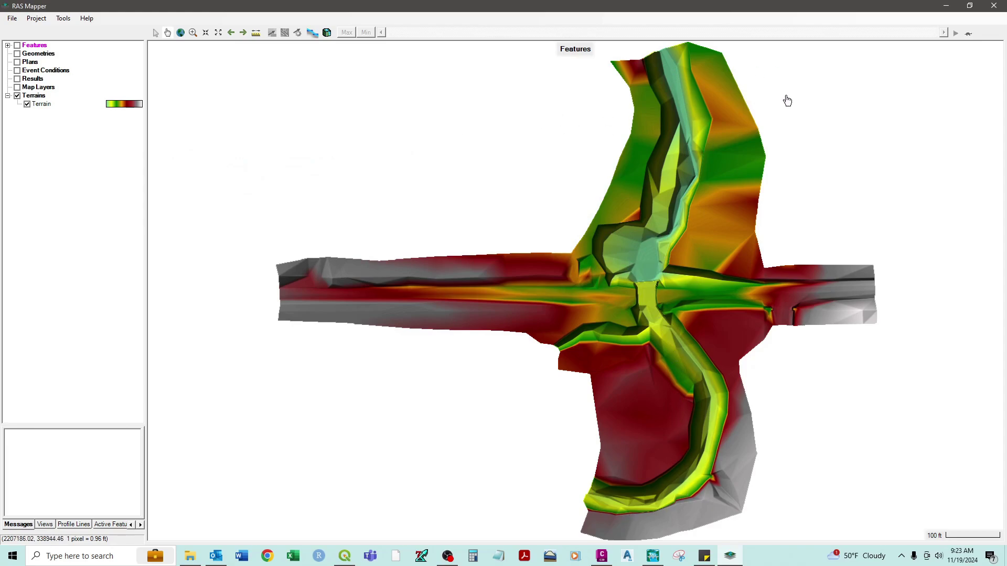
Minimize RAS Mapper, start then cancel a DEM export of the combined surface, and minimize Civil 3D
left_click(946, 5)
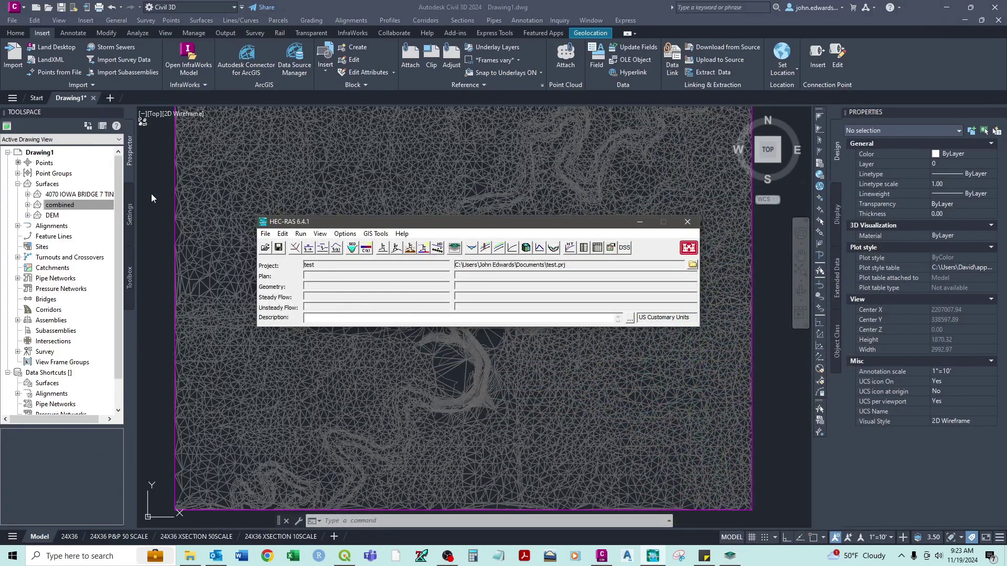
left_click(69, 204)
right_click(68, 208)
left_click(111, 394)
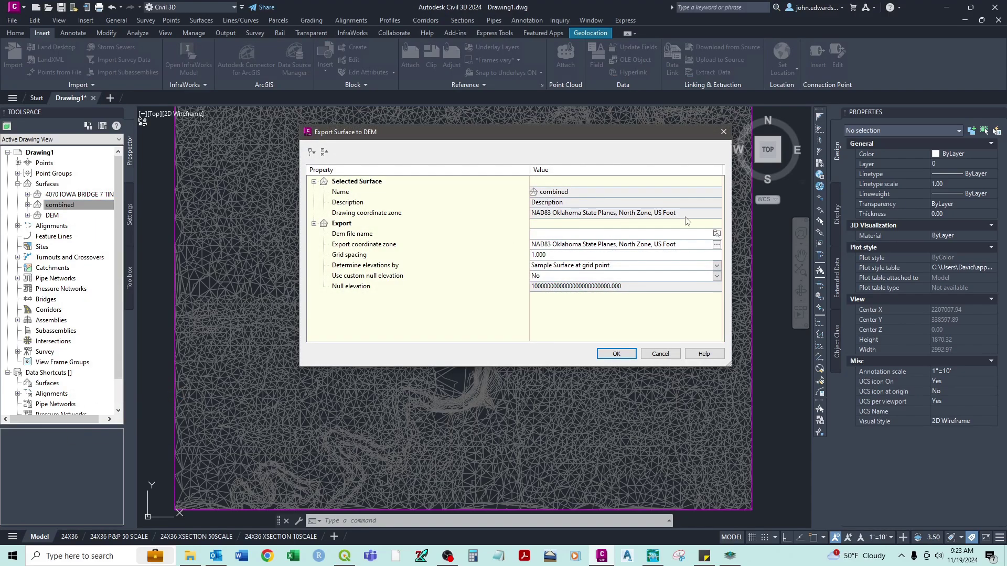
left_click(725, 133)
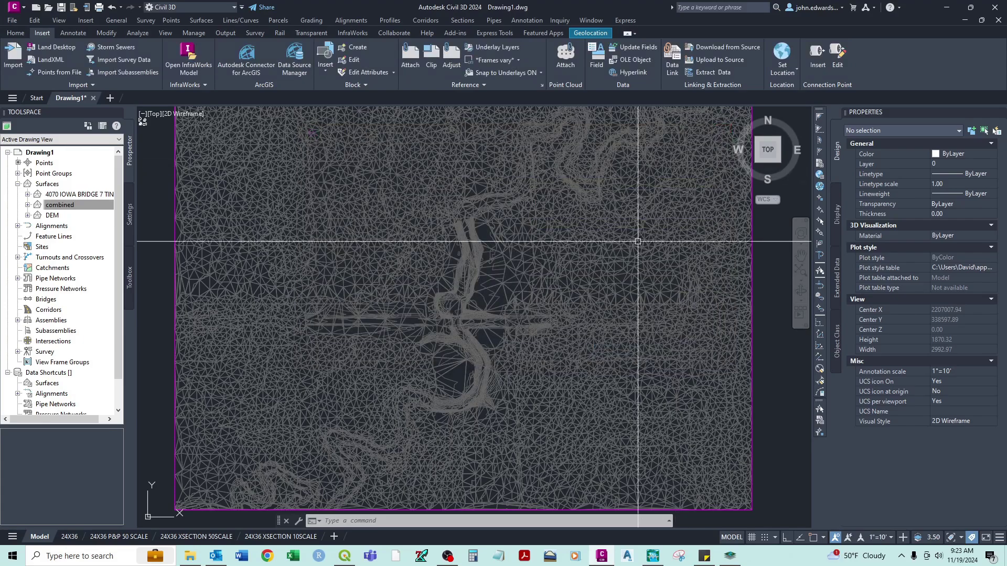
left_click(945, 8)
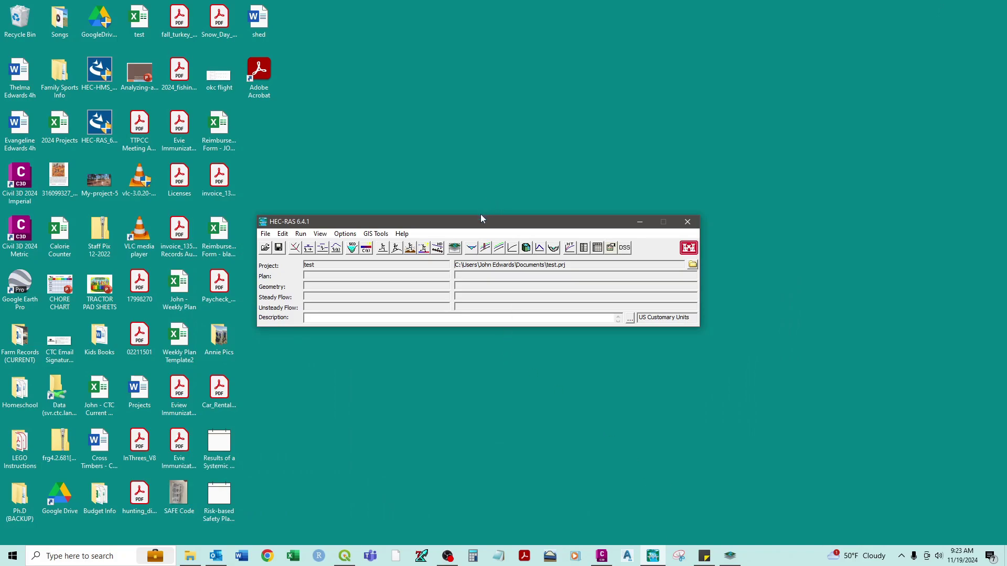
Reopen RAS Mapper to check the terrain map, then close RAS Mapper and the HEC-RAS window
left_click(455, 247)
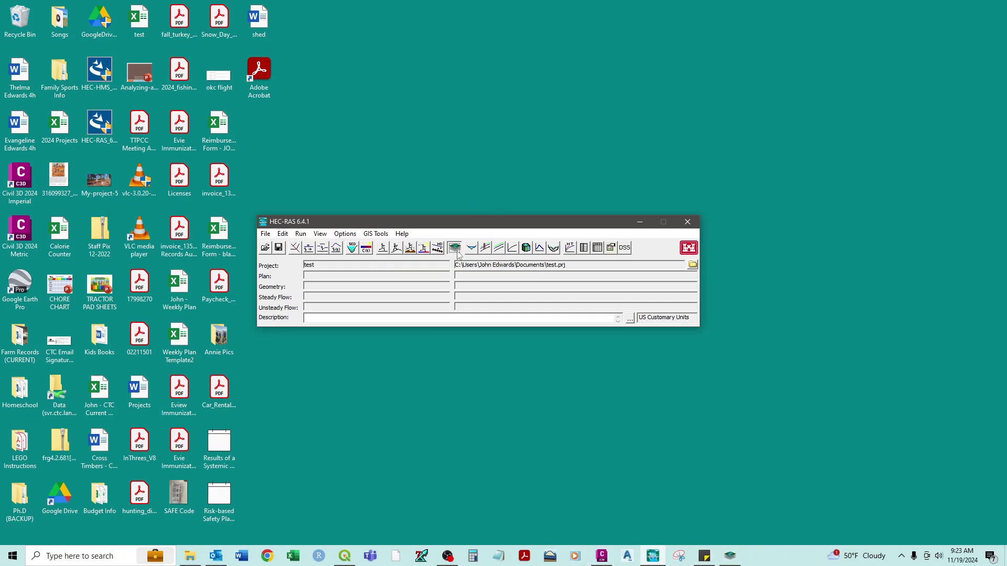
left_click(730, 554)
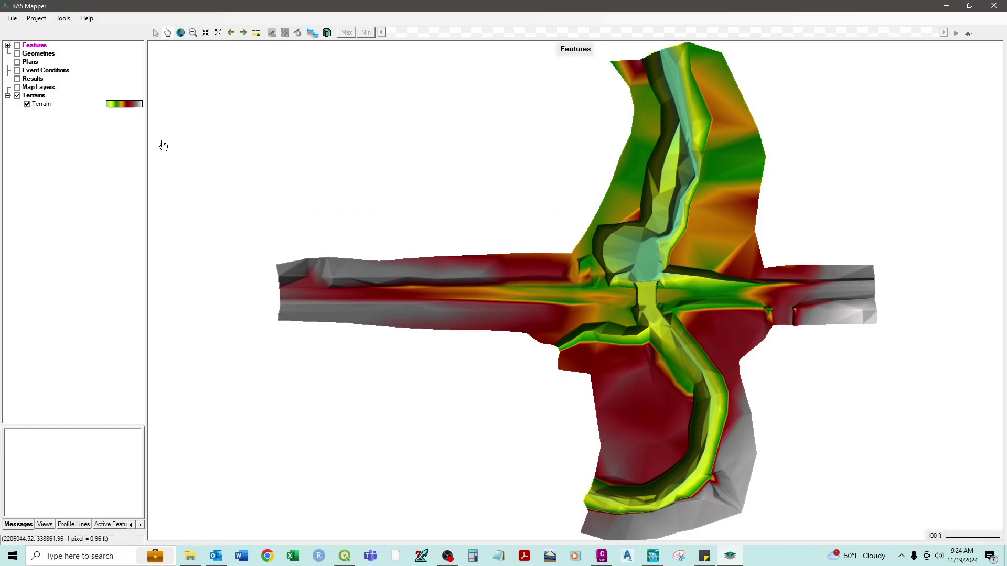
left_click(994, 5)
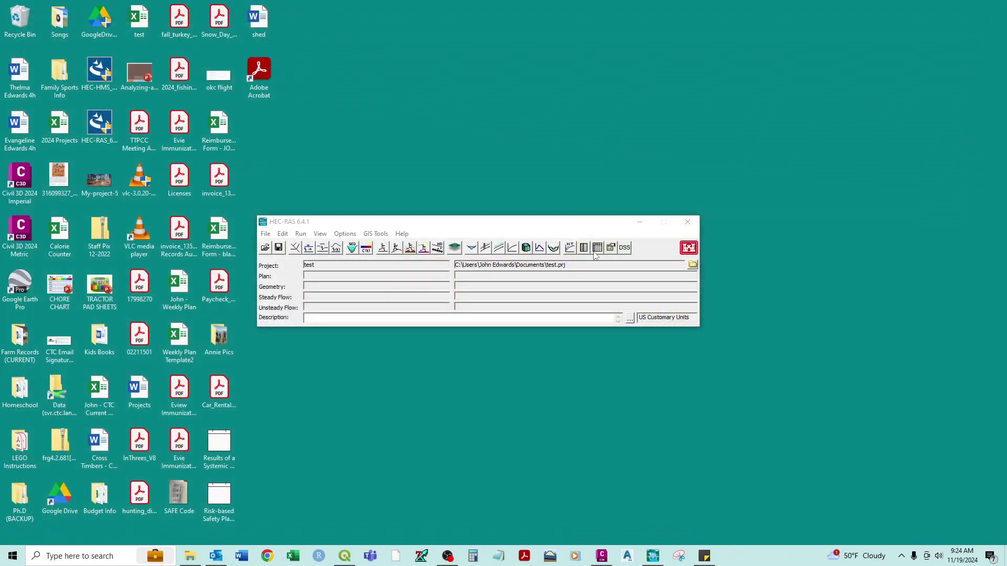
left_click(687, 219)
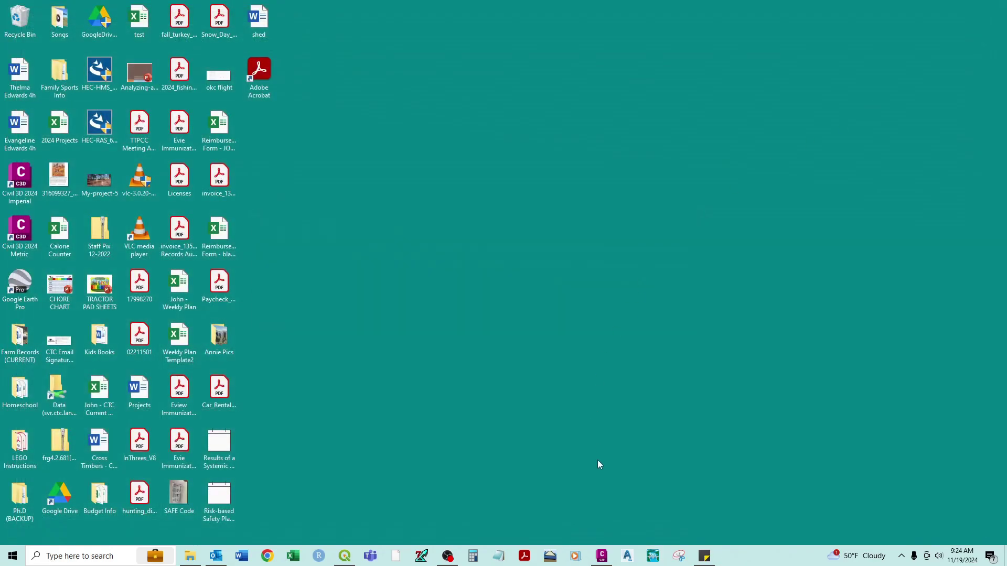
Remove the TIN and IOWA-correct layers and add combined.tif to the map
left_click(344, 556)
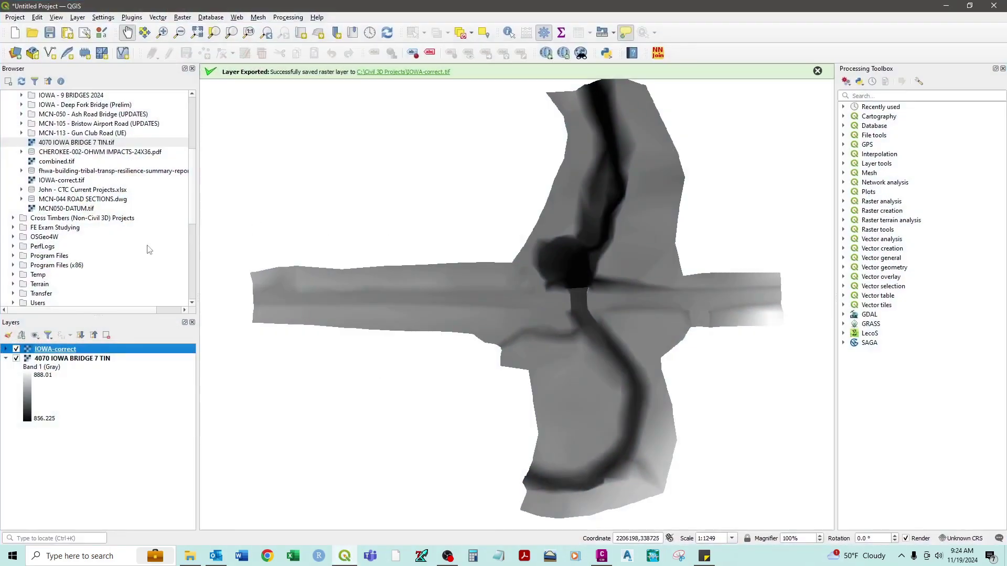
left_click(52, 358, "ctrl")
right_click(52, 359)
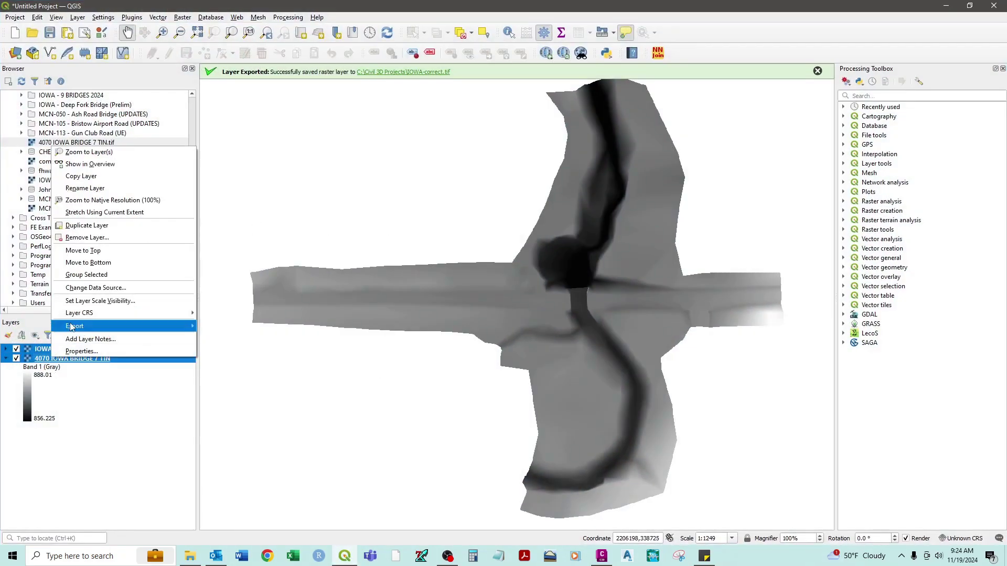
left_click(79, 238)
left_click(495, 290)
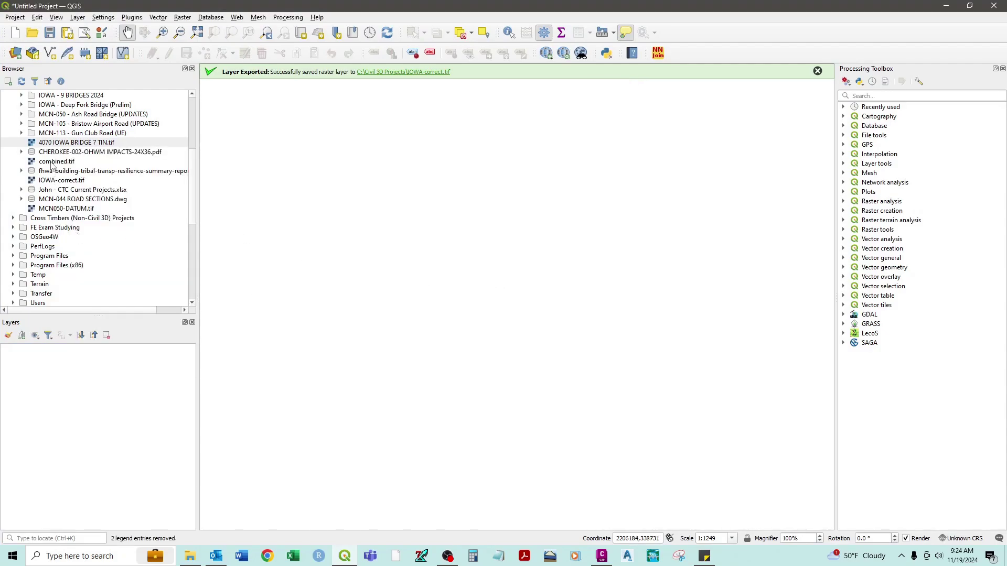
left_click_drag(52, 162, 44, 367)
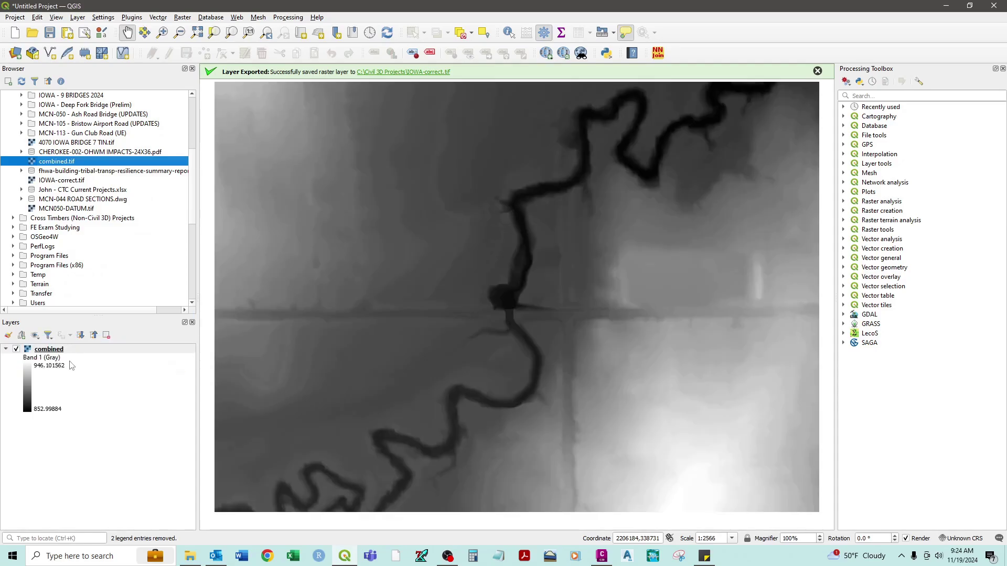
Open the raster Save As export for combined, check its coordinate systems, then cancel
left_click(44, 352)
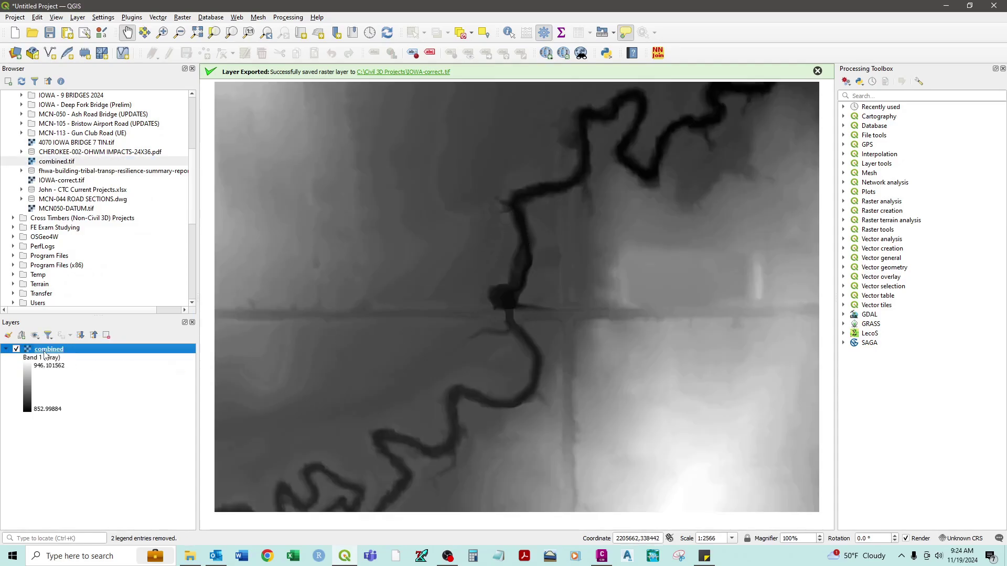
right_click(46, 354)
mouse_move(125, 494)
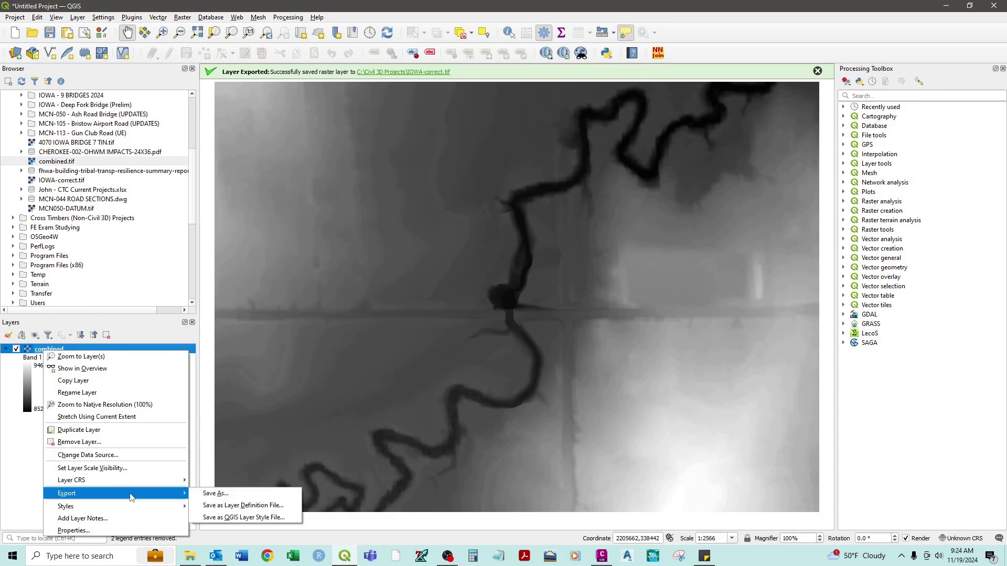
left_click(215, 495)
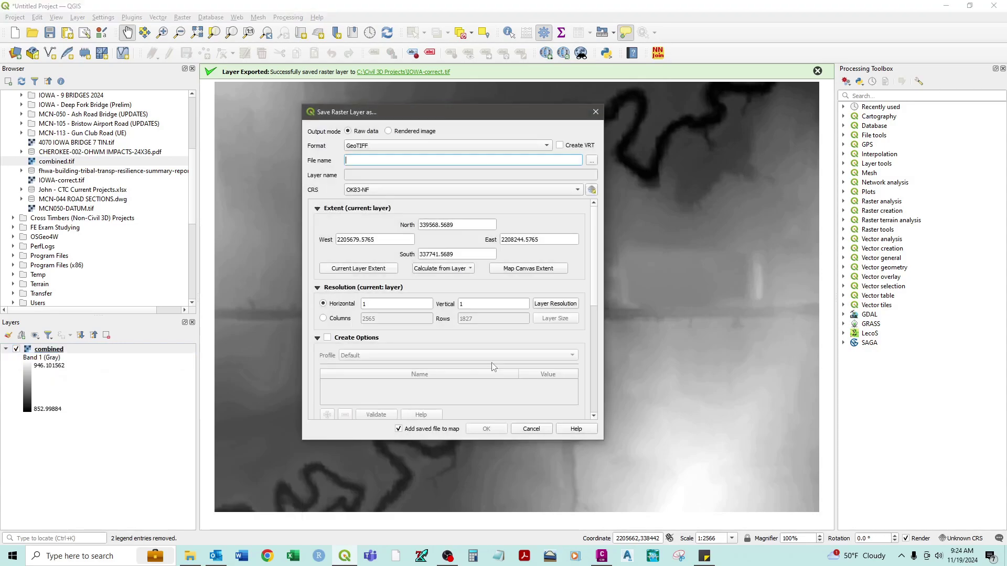
left_click(577, 191)
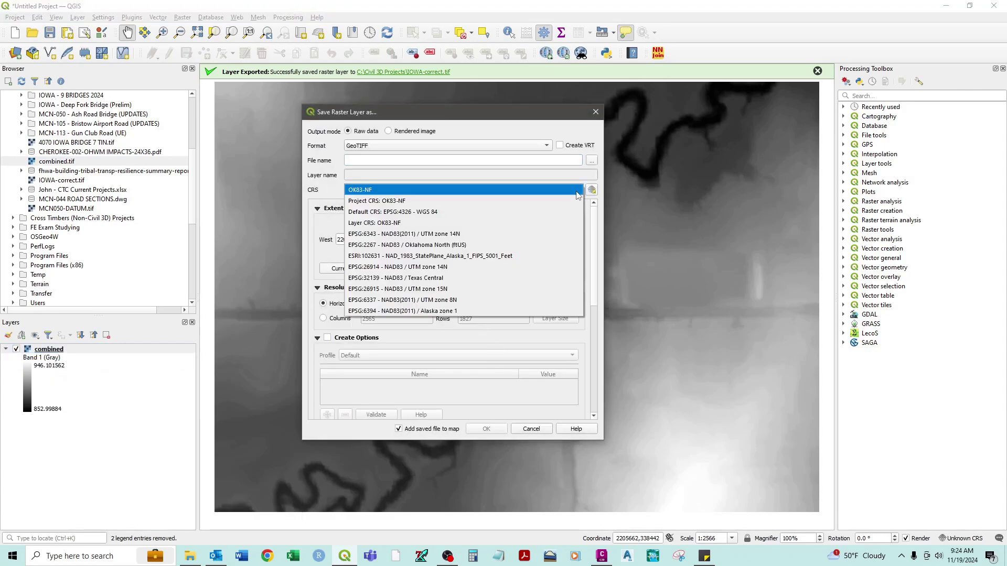
left_click(607, 114)
left_click(596, 111)
Assign combined the EPSG:2267 NAD83 / Oklahoma North (ftUS) CRS in Layer Properties
right_click(39, 350)
left_click(61, 530)
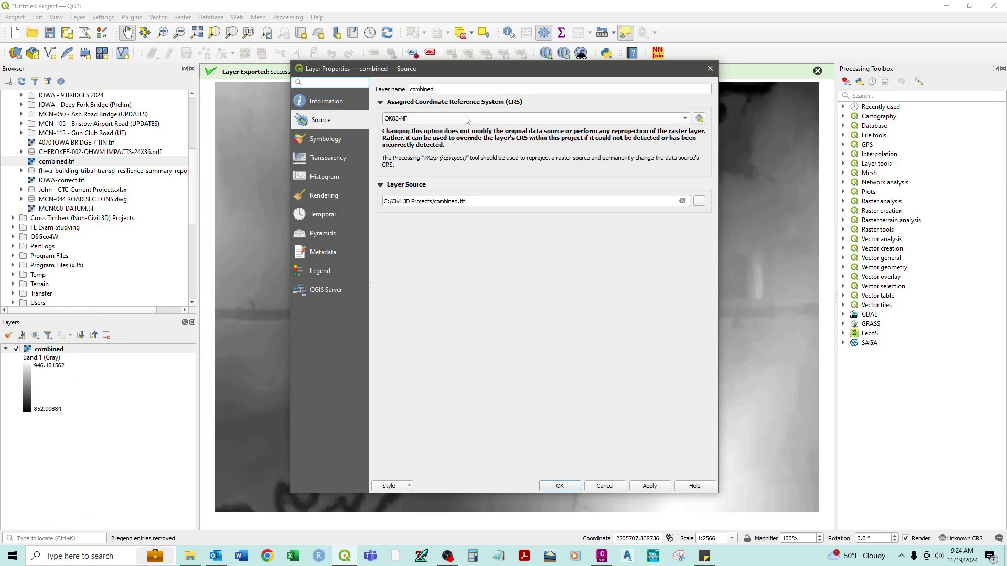
left_click(468, 118)
left_click(453, 163)
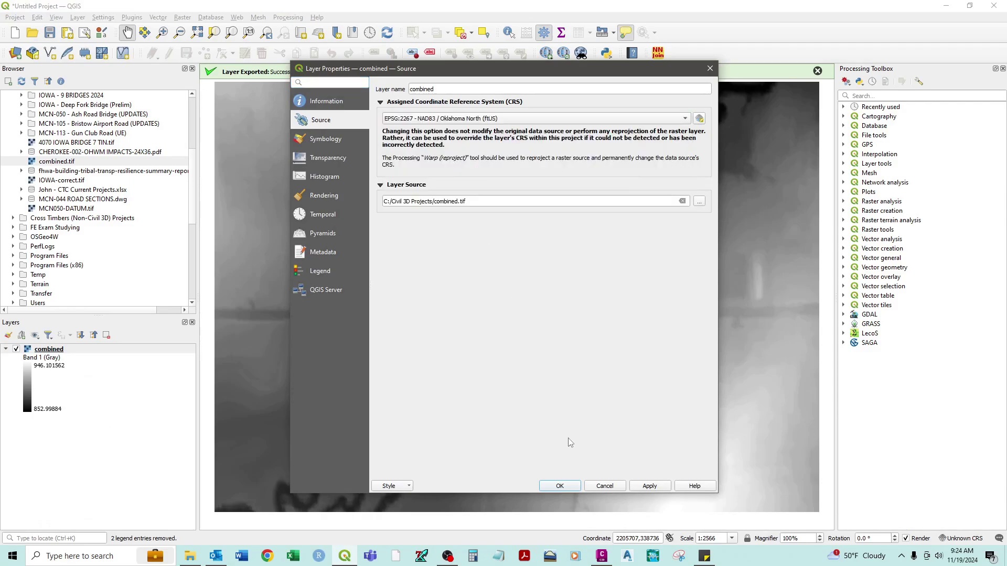
left_click(559, 486)
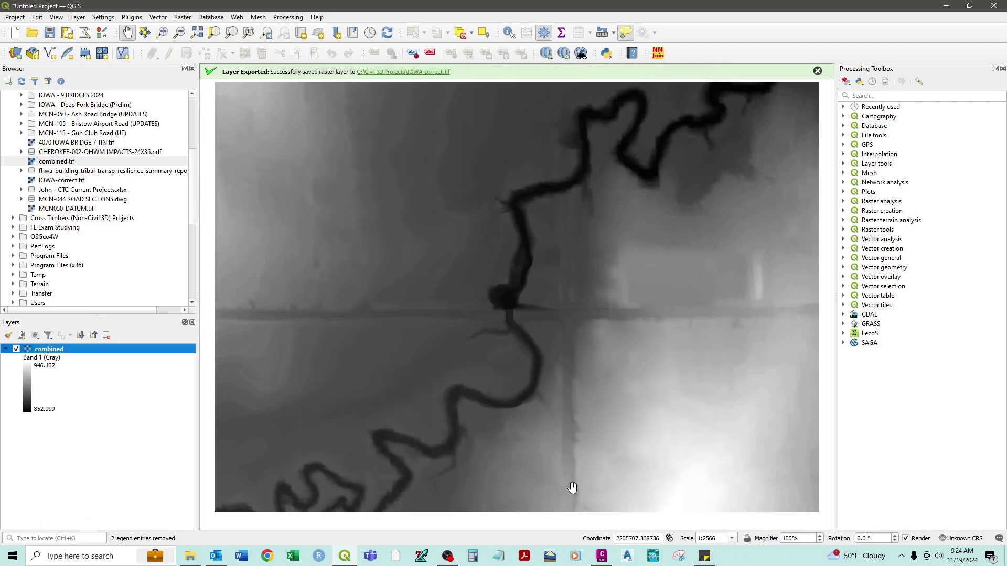
Start a raster export of combined and pick the existing combined file in Civil 3D Projects
right_click(45, 354)
mouse_move(148, 492)
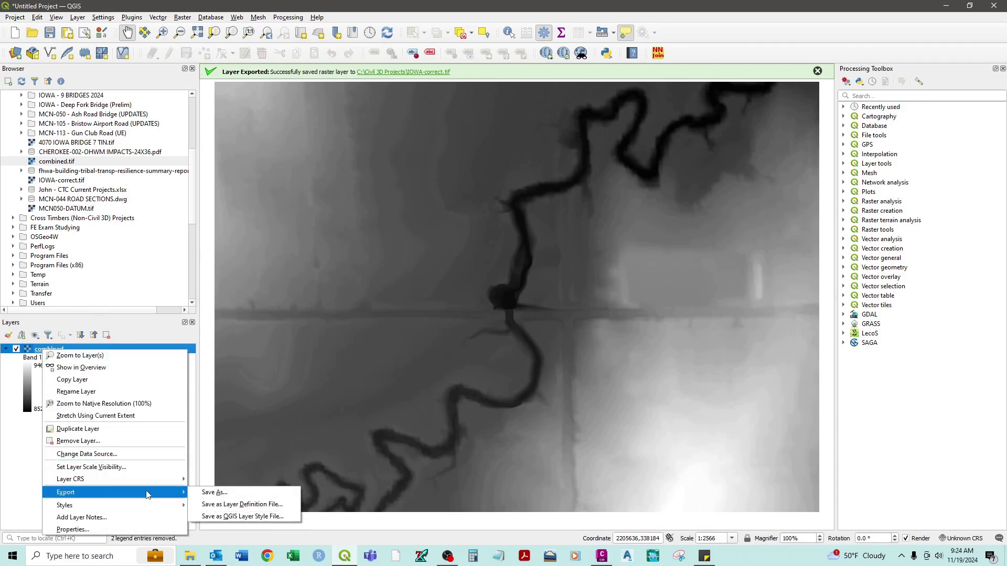
left_click(238, 494)
left_click(591, 161)
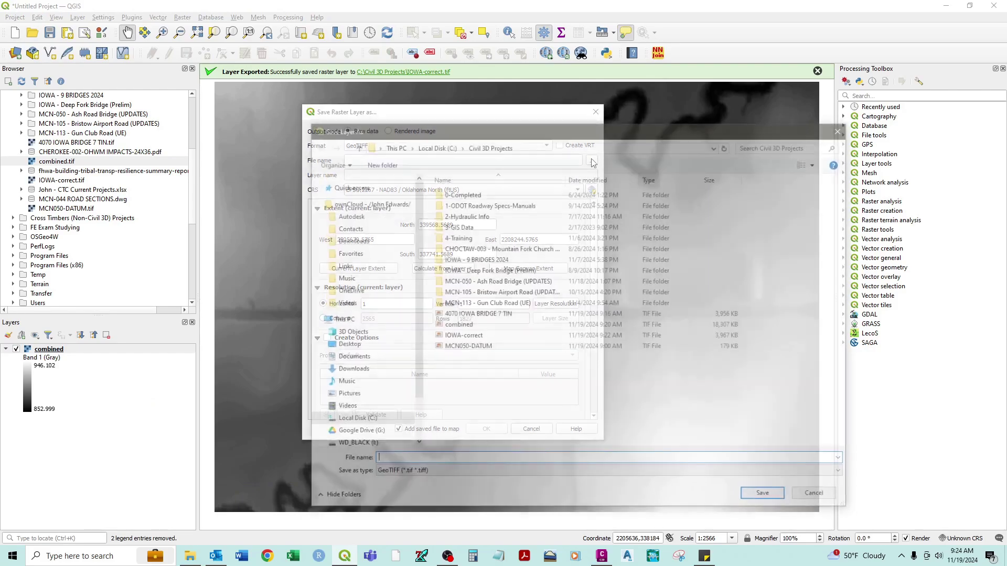
left_click(457, 325)
Save the export as combined-correct.tif and add it to the map
left_click(427, 460)
left_click(428, 460)
type("-correct")
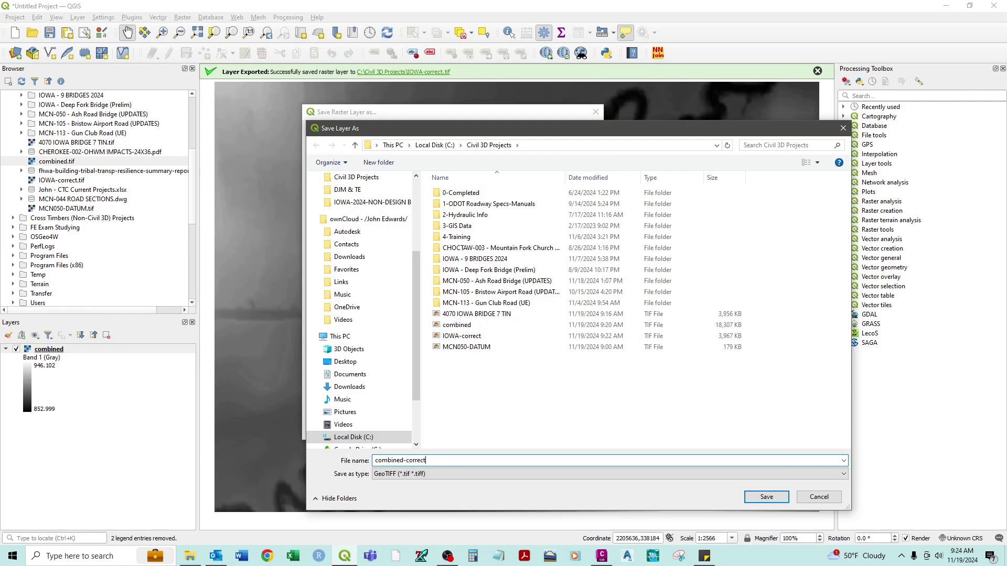
key("Return")
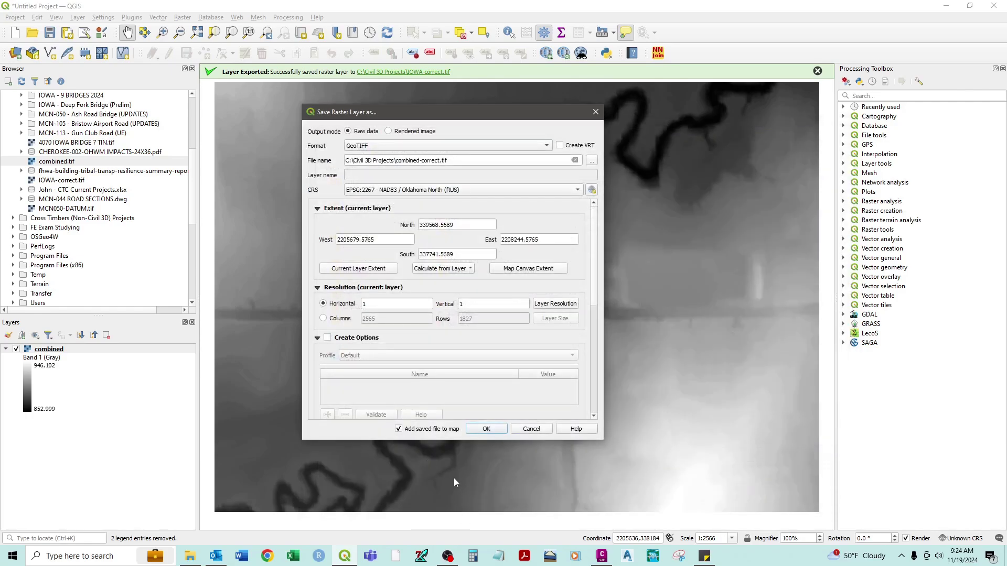
left_click(486, 429)
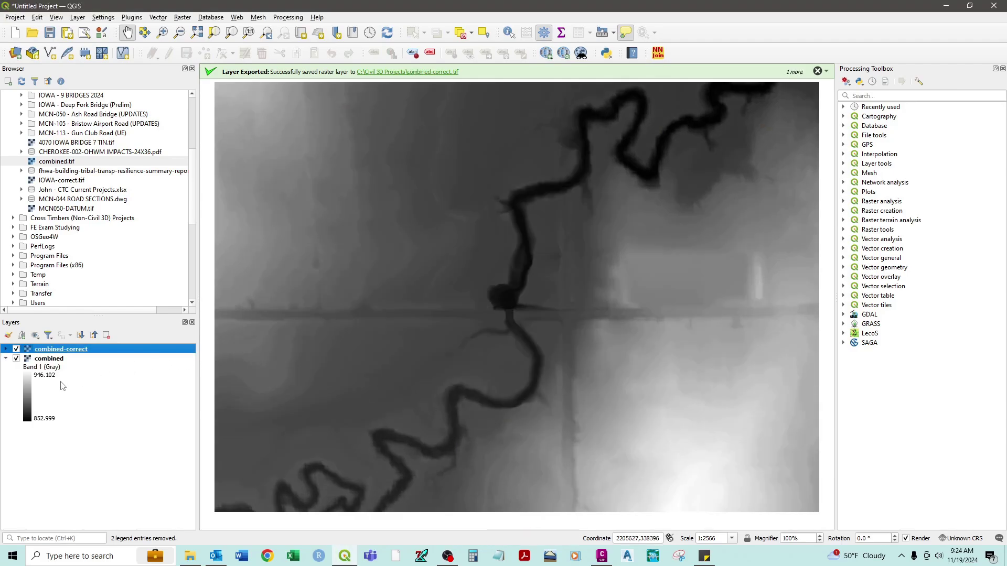
right_click(57, 361)
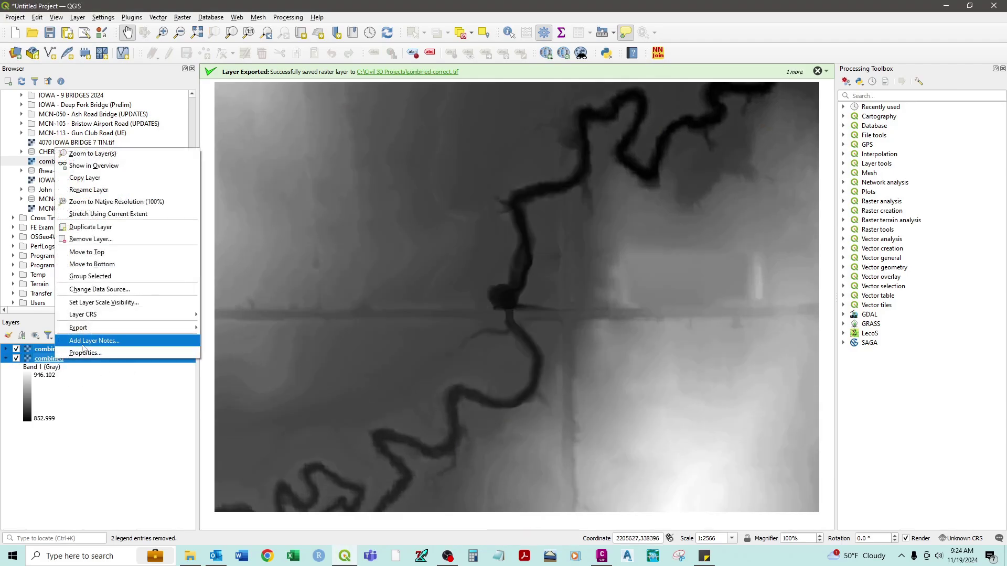
key("Escape")
Create the HEC-RAS project test2.prj in Documents and launch RAS Mapper on it
left_click(946, 9)
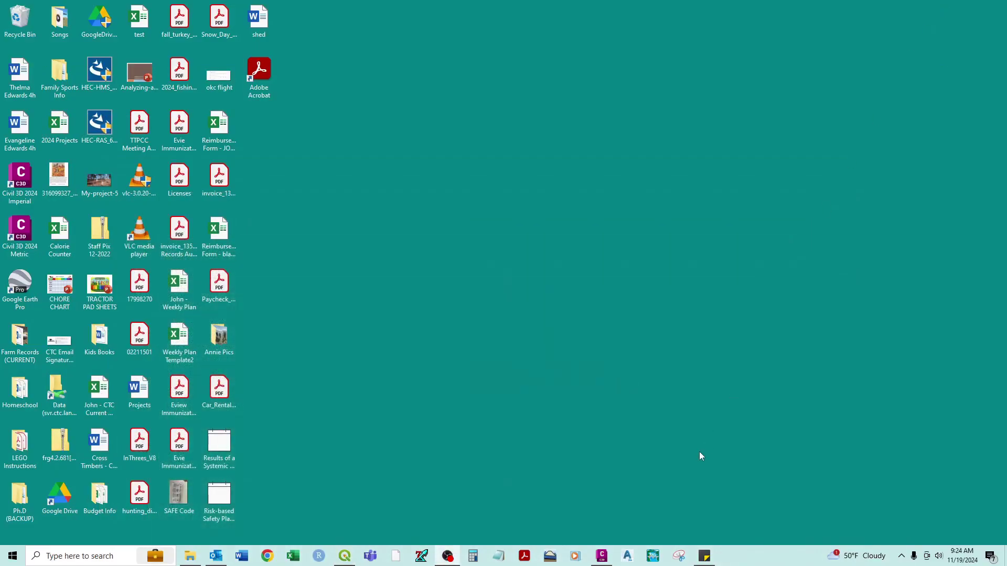
left_click(652, 556)
left_click(265, 234)
left_click(290, 245)
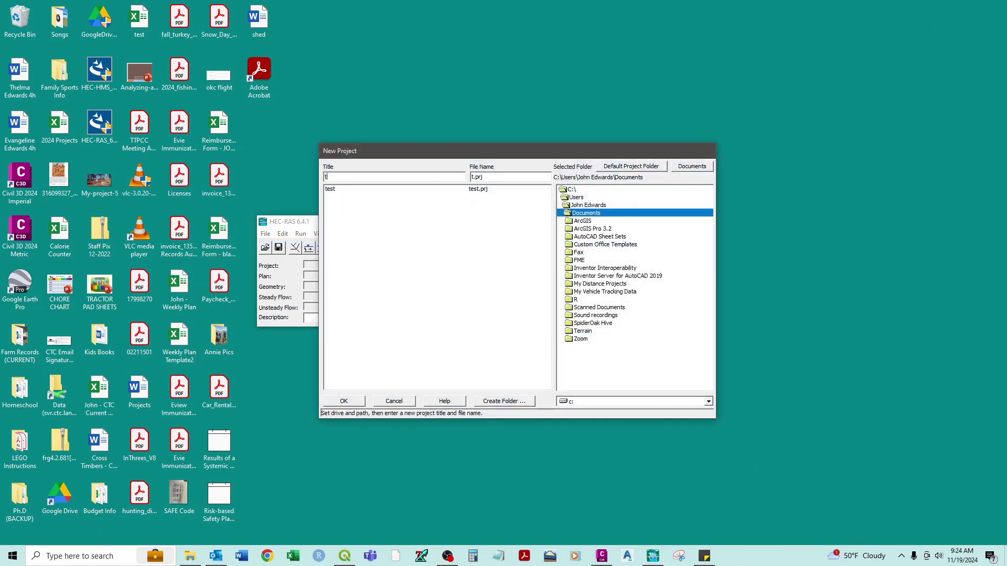
type("test2")
left_click(343, 401)
left_click(542, 321)
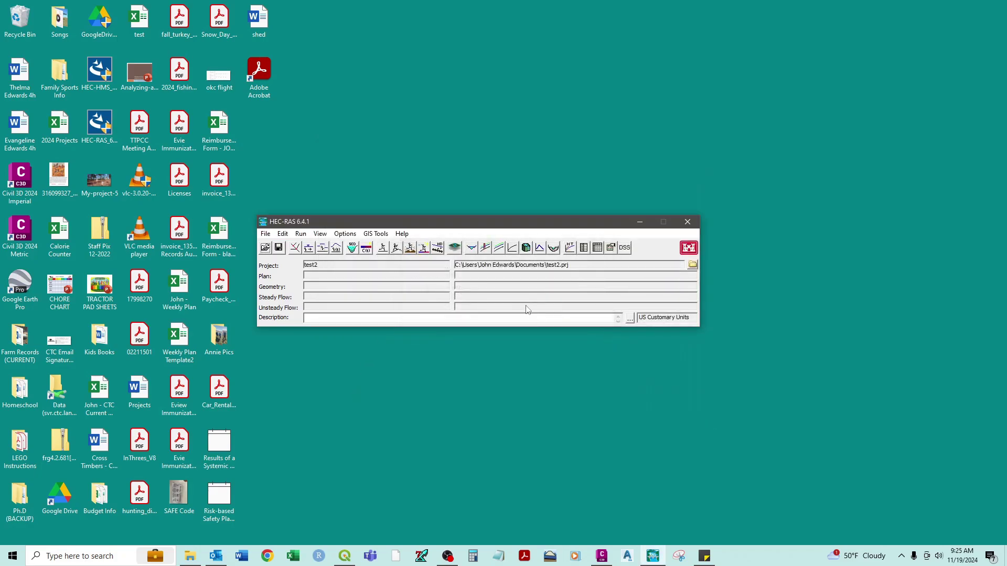
left_click(461, 249)
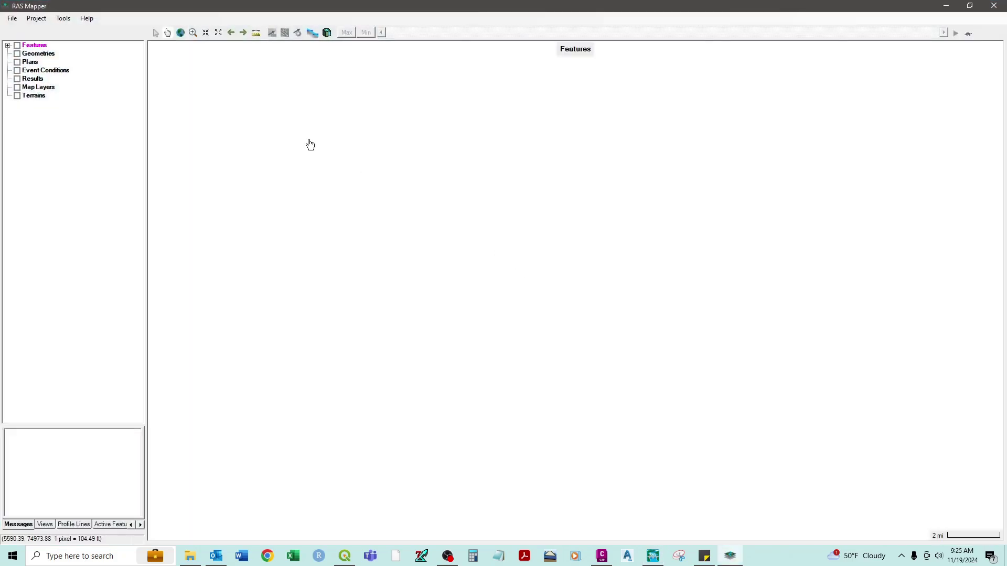
Build Terrain (1) from Civil 3D Projects\combined-correct.tif using its projection and view the elevation map
left_click(37, 18)
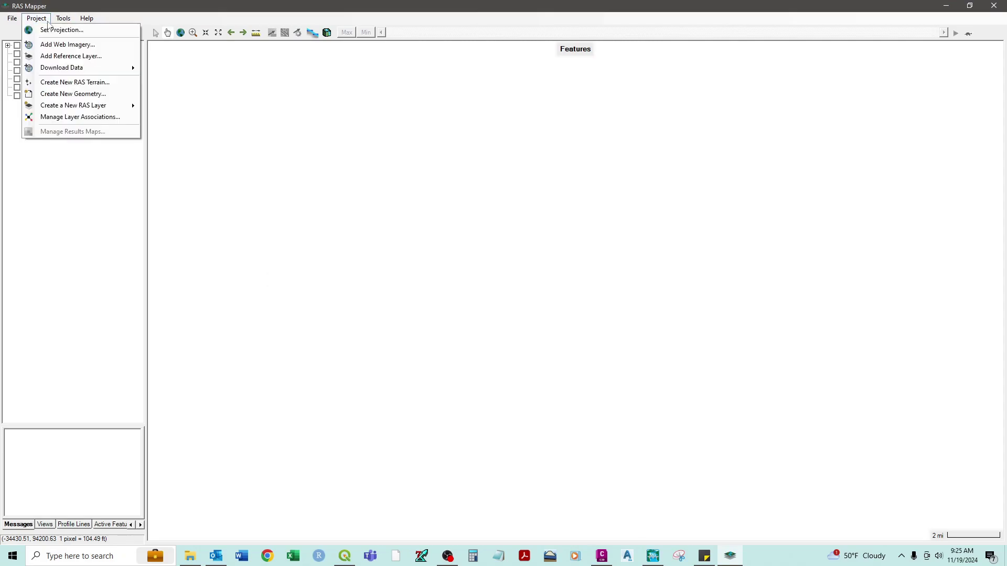
left_click(50, 82)
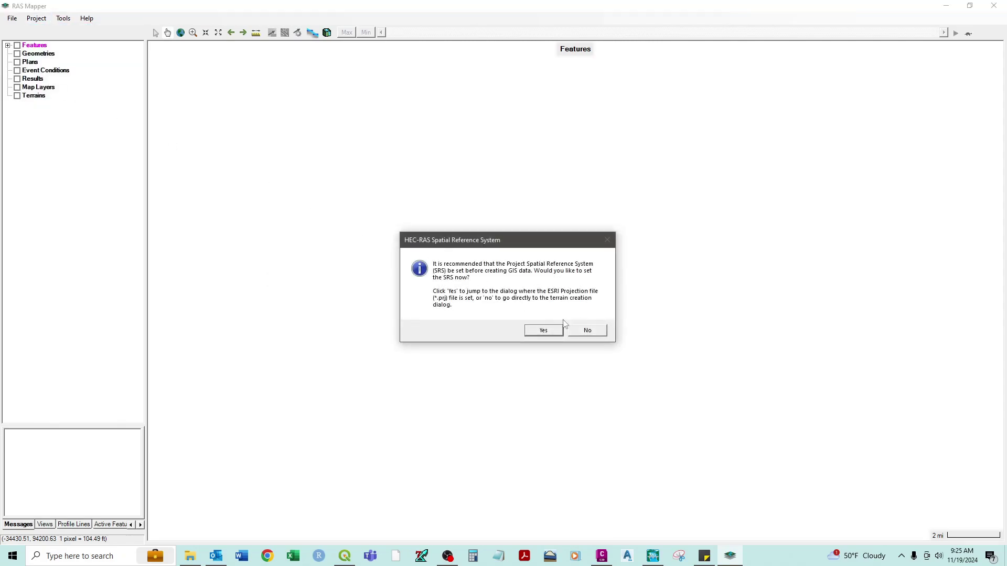
left_click(582, 331)
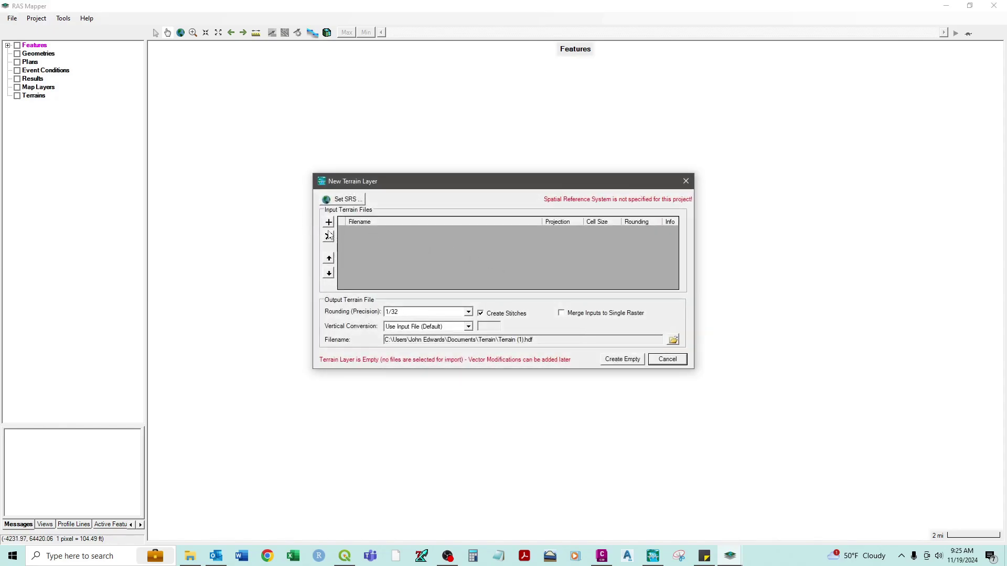
left_click(328, 223)
scroll(362, 362, "down", 3)
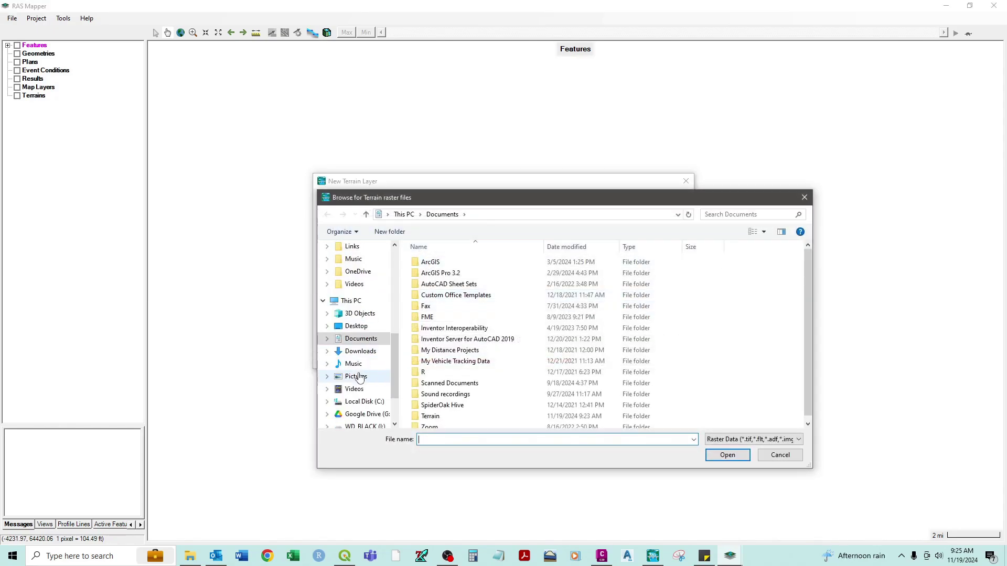
left_click(366, 402)
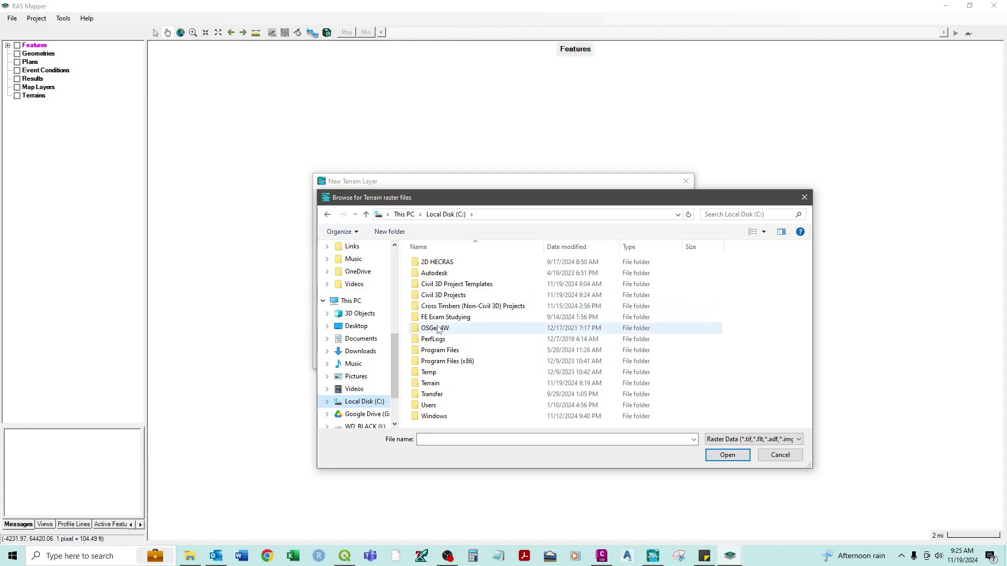
double_click(446, 296)
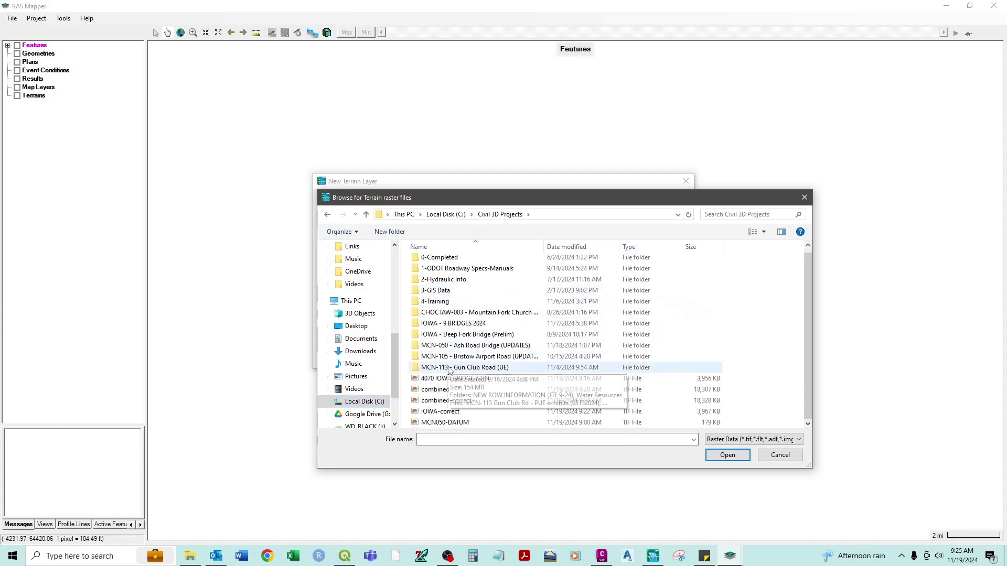
double_click(454, 402)
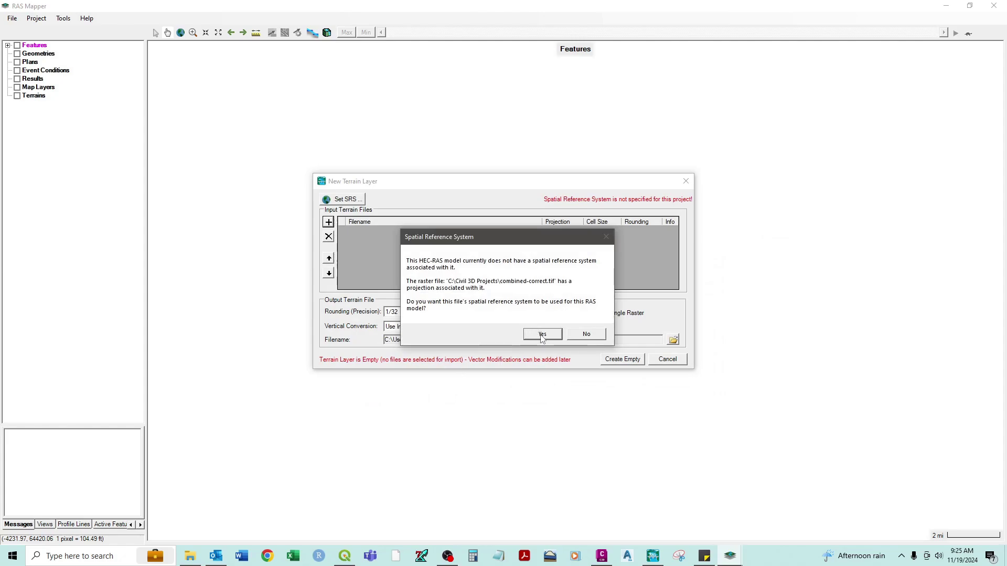
left_click(542, 336)
left_click(623, 359)
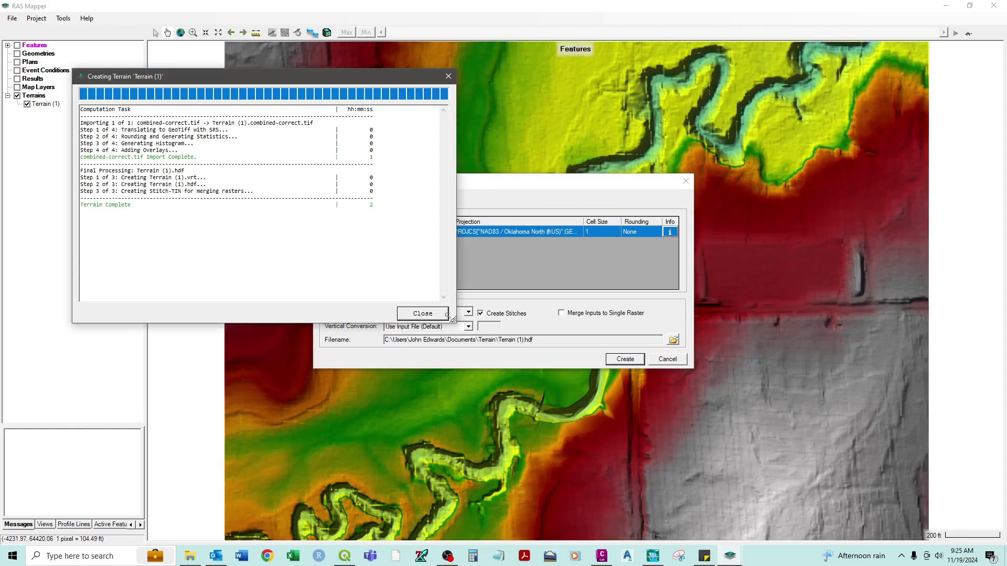
left_click(445, 315)
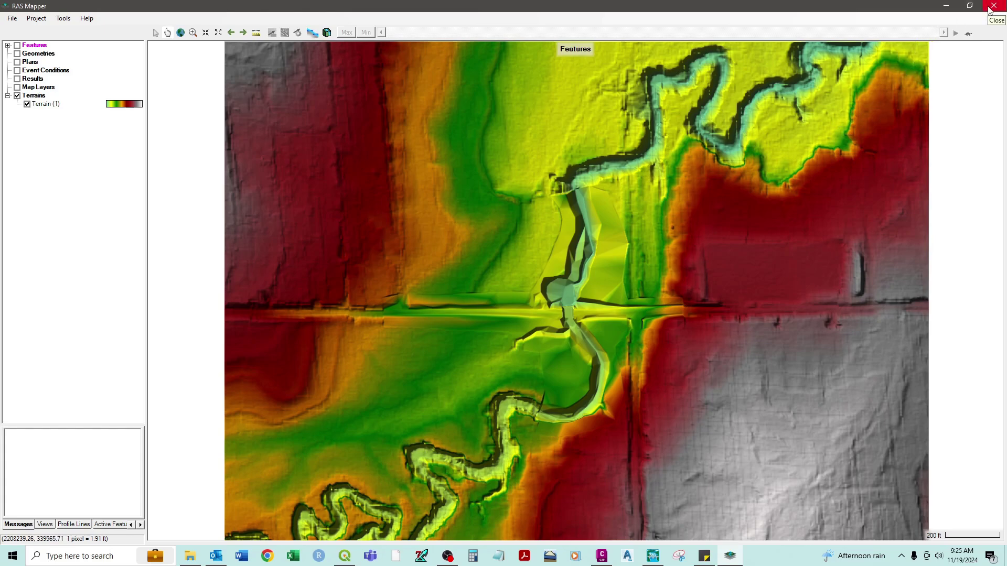
Close RAS Mapper and the HEC-RAS window, then relaunch HEC-RAS
left_click(993, 6)
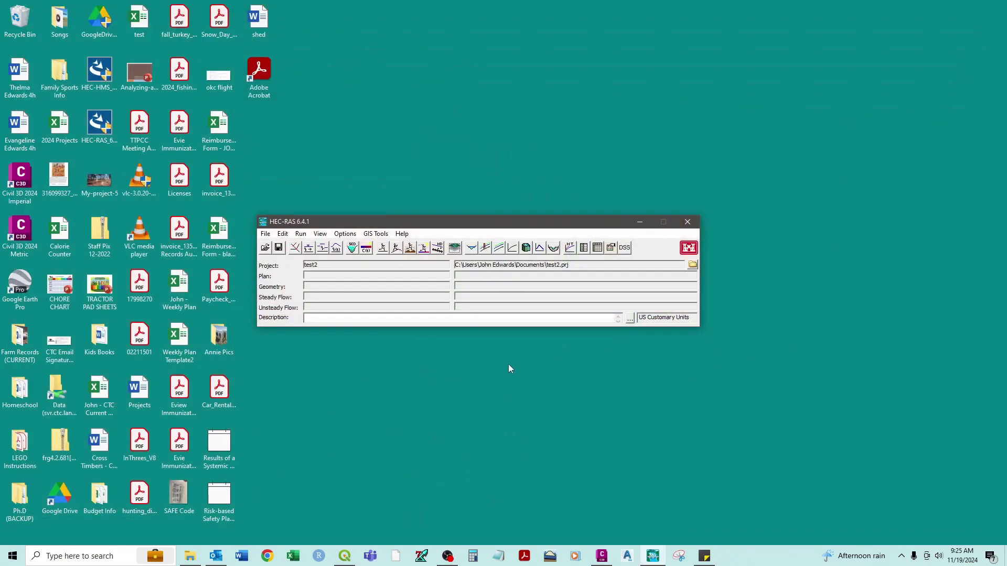
left_click(687, 223)
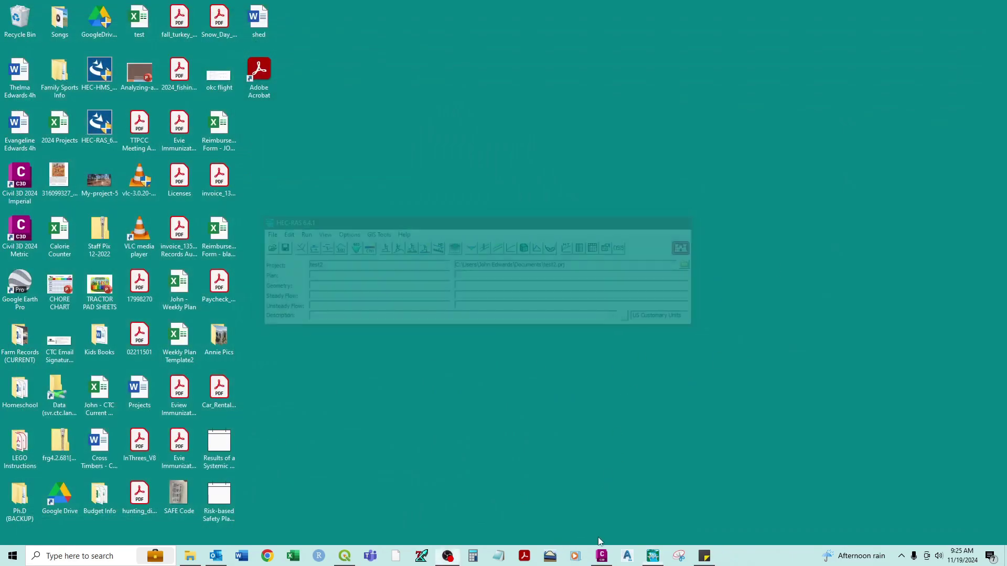
left_click(654, 557)
Create a new HEC-RAS project named test3 in Documents and open RAS Mapper for it
left_click(265, 235)
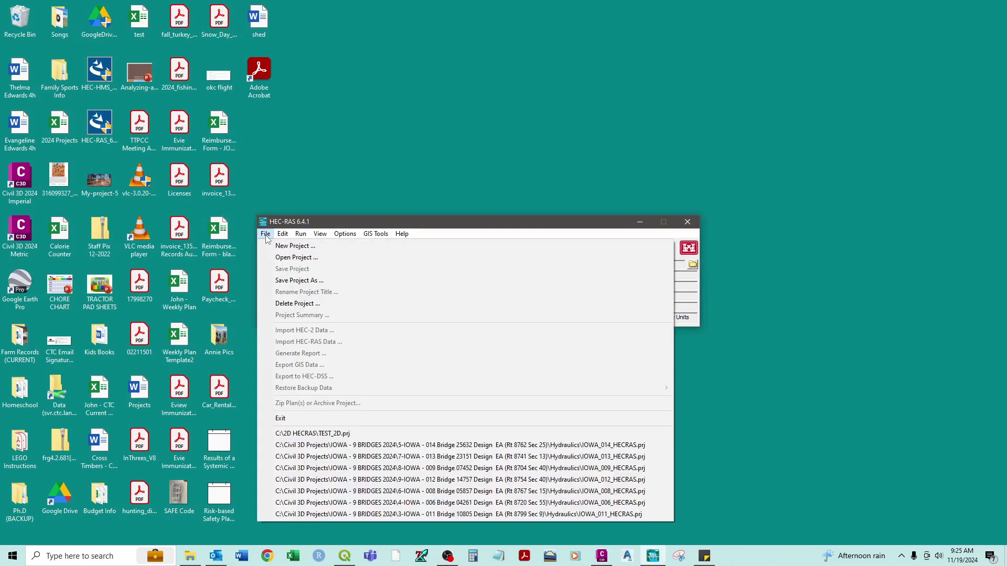
left_click(275, 246)
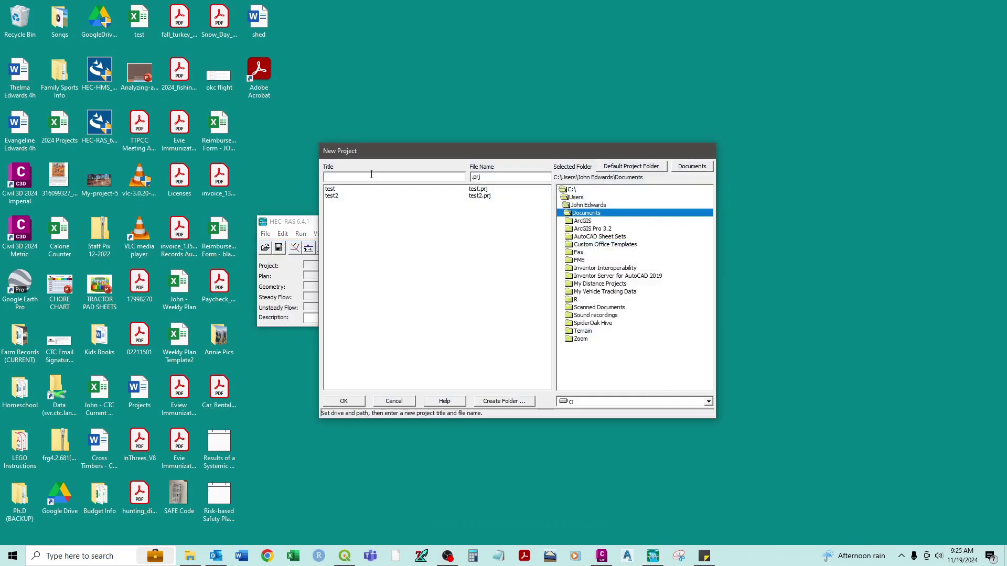
type("test3")
left_click(355, 403)
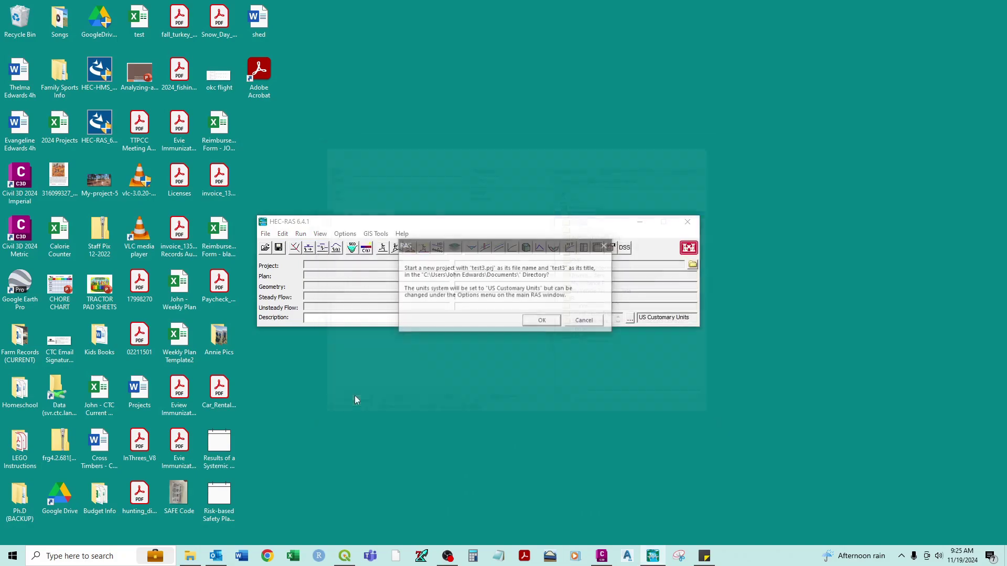
left_click(546, 322)
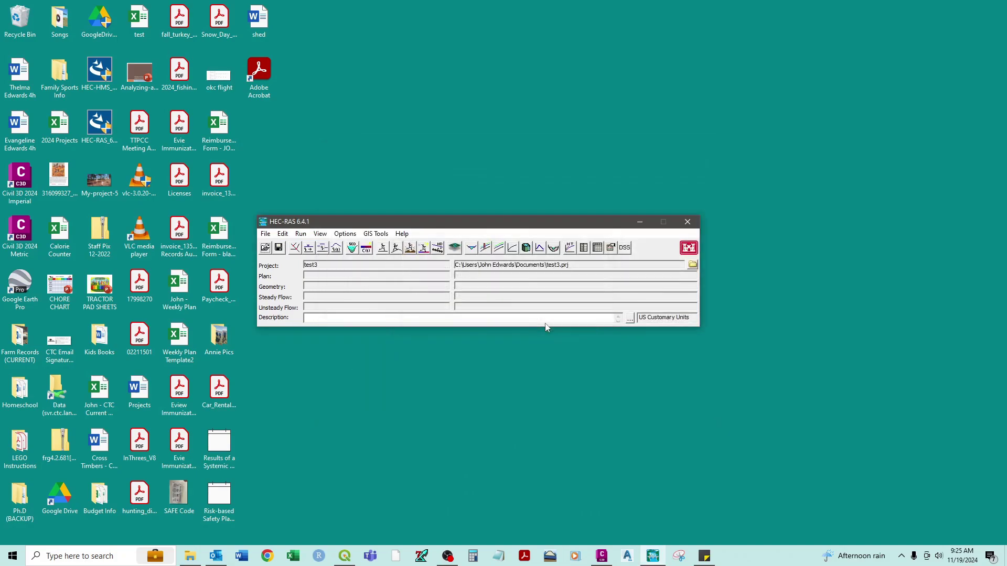
left_click(455, 248)
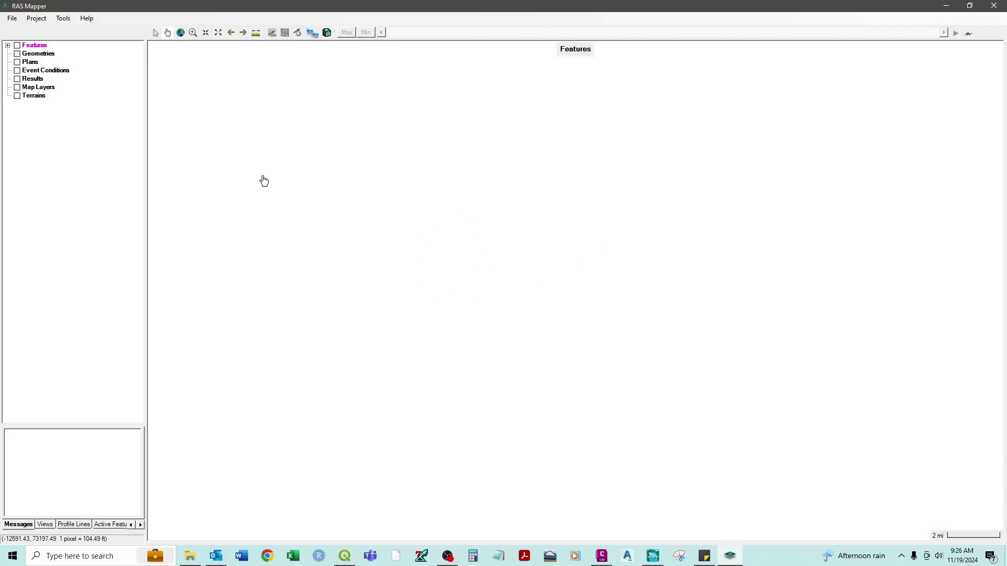
Start a new RAS terrain and add IOWA_007_DEM.tif from the Hydraulics folder, adopting its projection
left_click(36, 19)
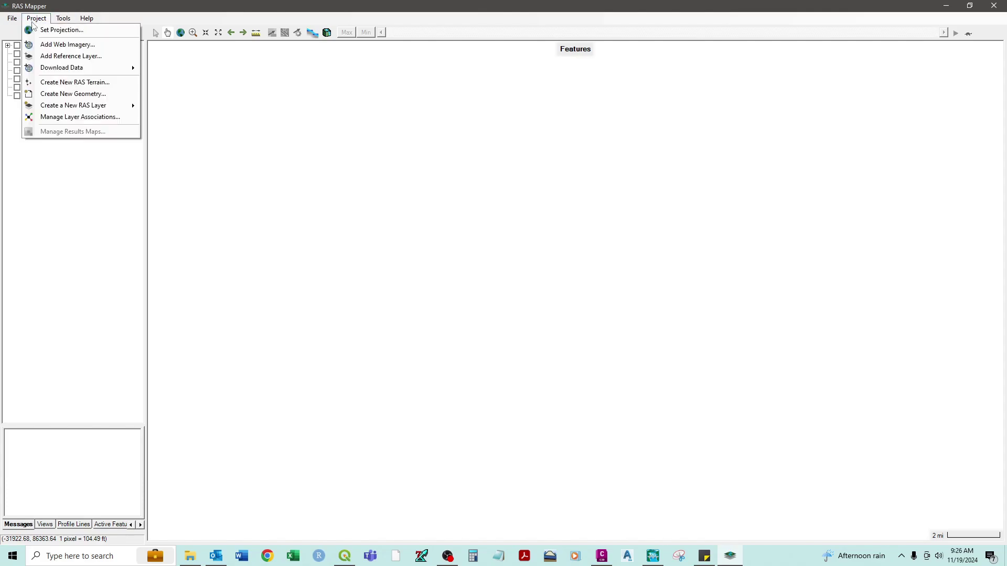
left_click(50, 82)
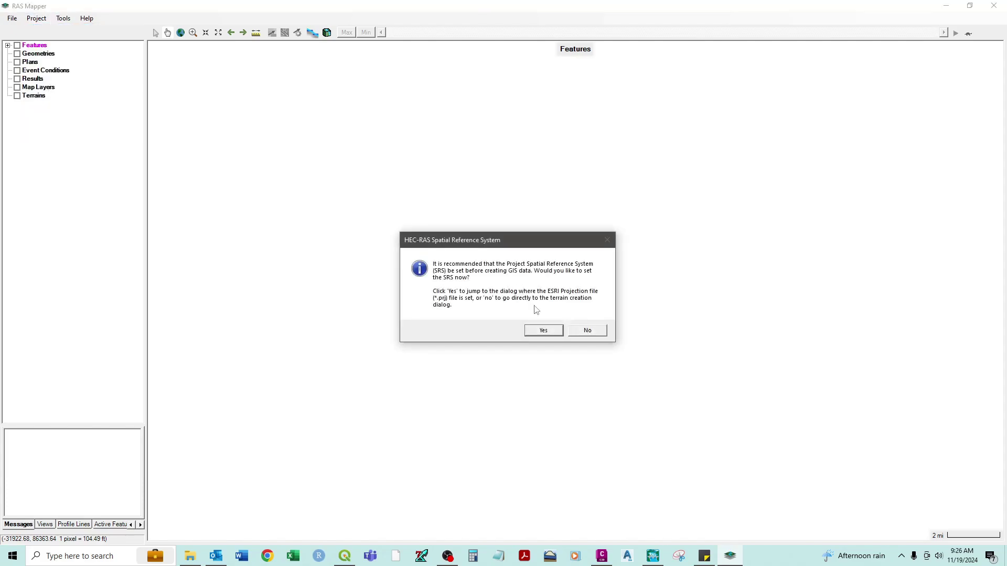
left_click(576, 334)
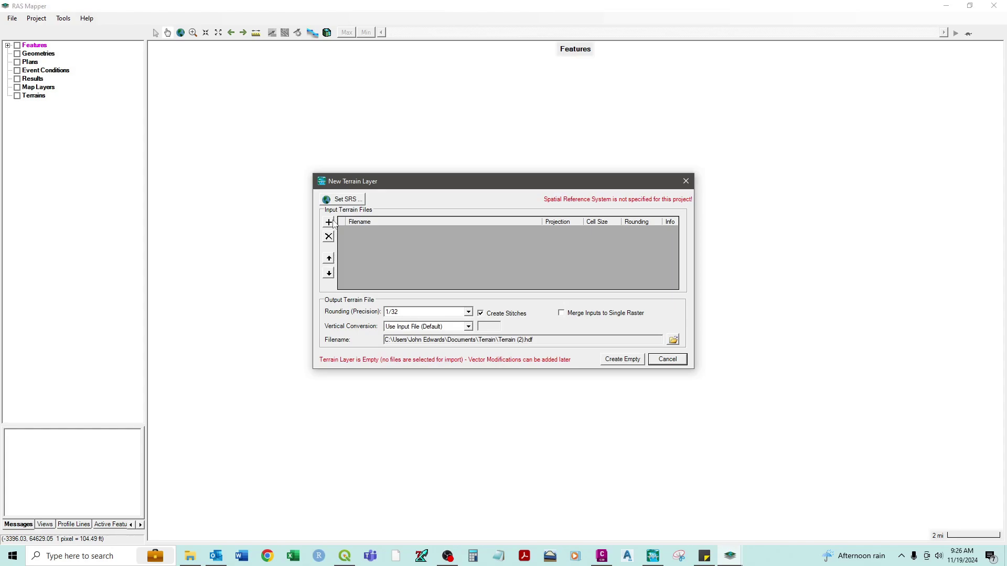
left_click(329, 223)
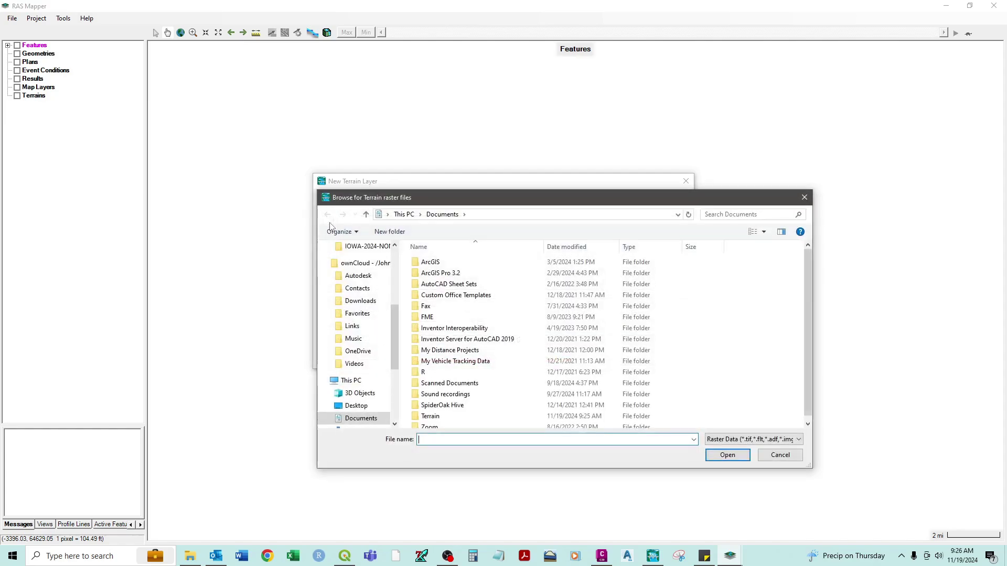
scroll(371, 324, "down", 2)
left_click(362, 401)
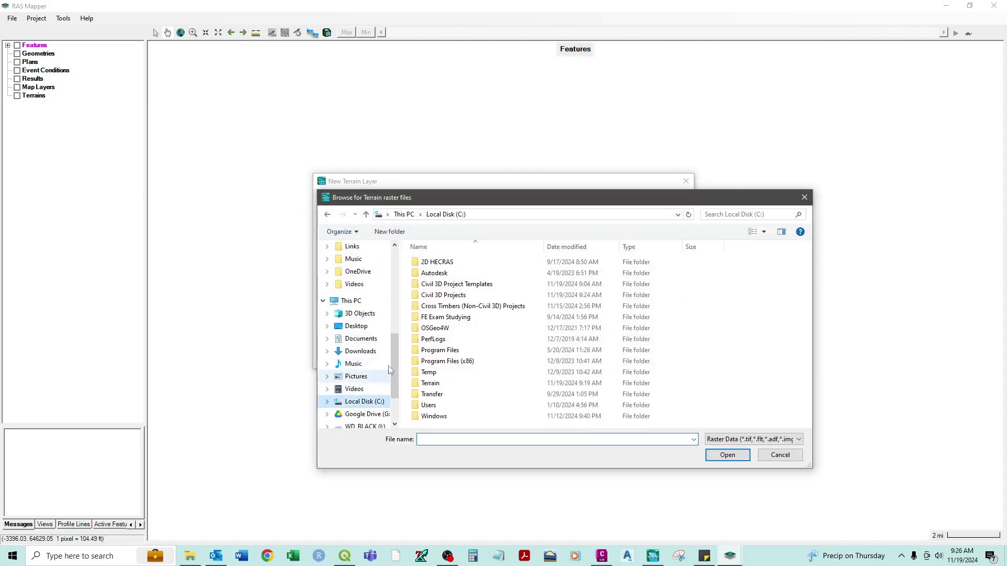
double_click(445, 295)
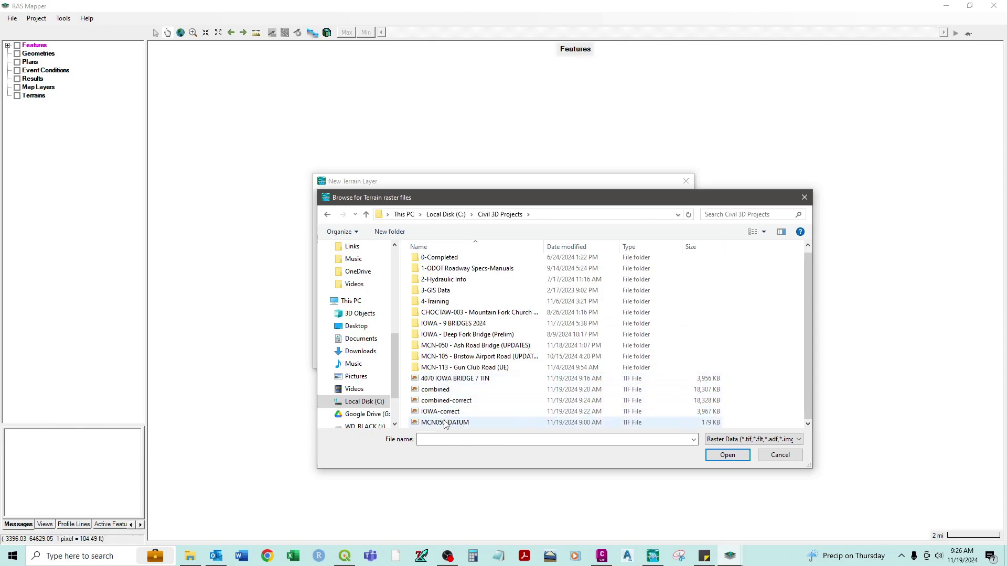
double_click(444, 324)
double_click(439, 262)
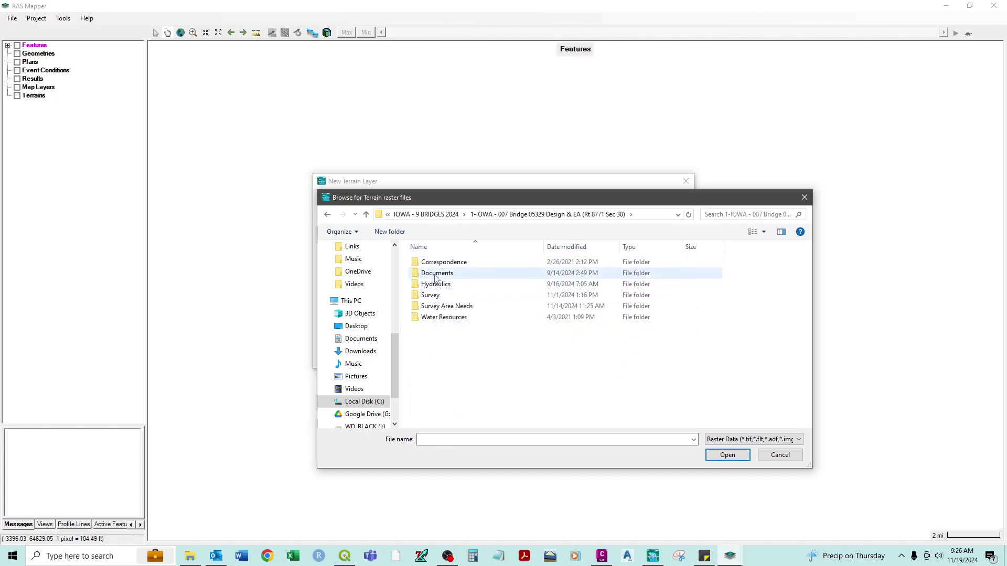
double_click(435, 284)
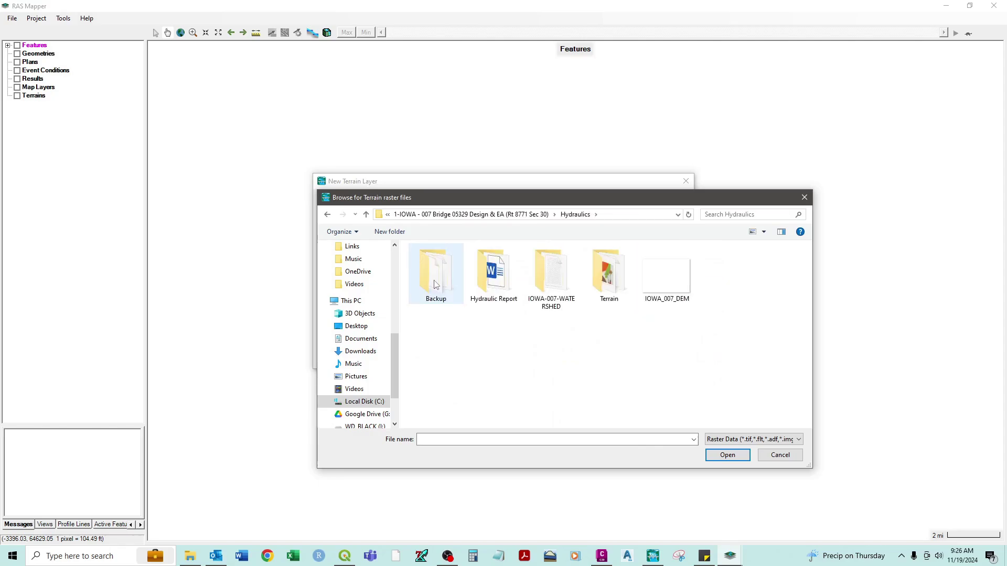
left_click(664, 297)
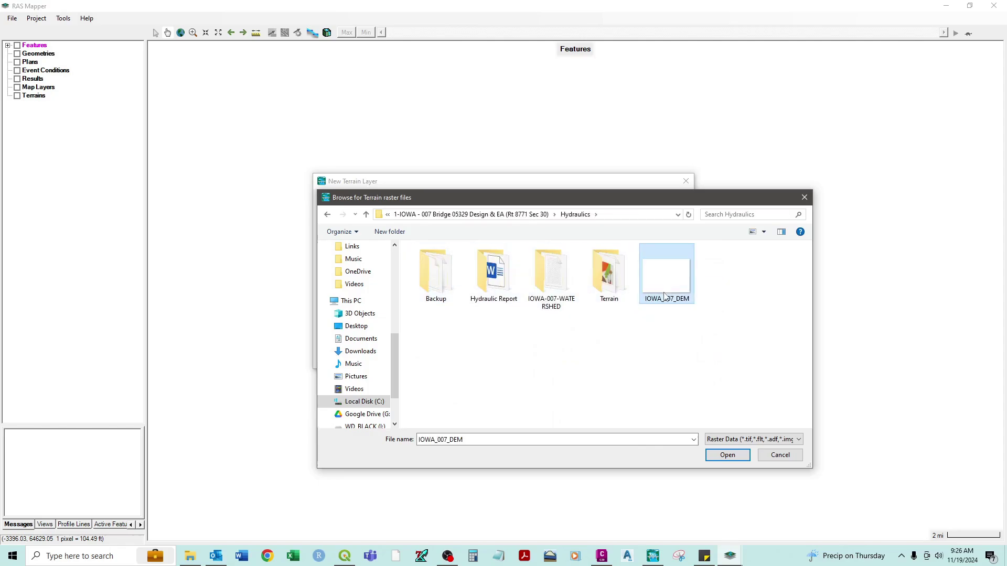
left_click(727, 454)
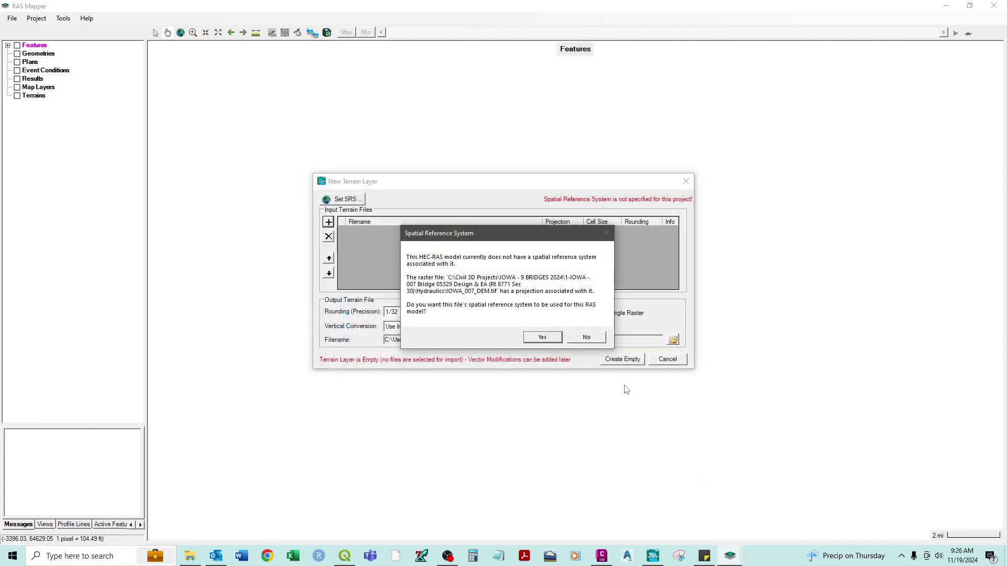
left_click(541, 337)
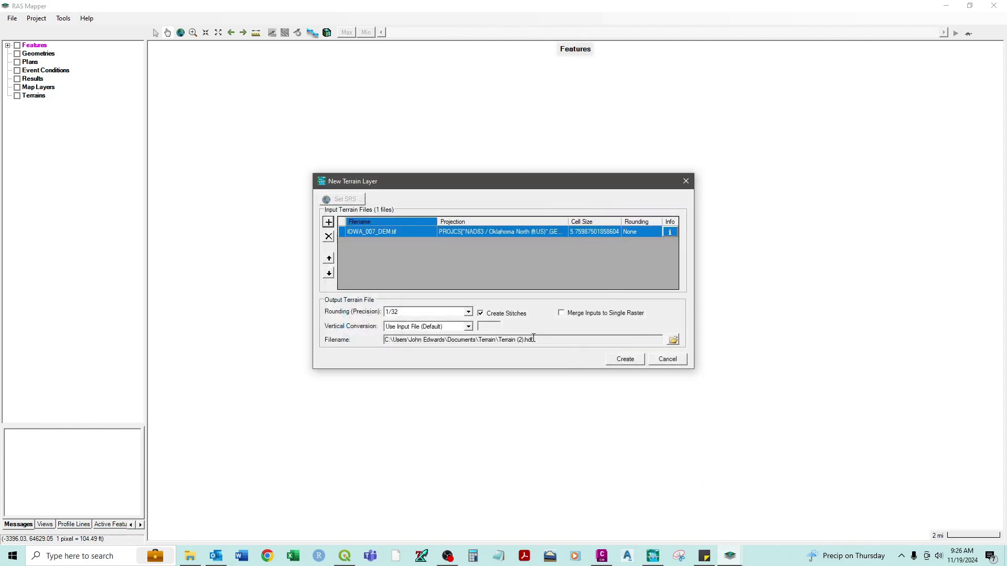
Add IOWA-correct.tif as a second input and move it above IOWA_007_DEM.tif
left_click(329, 223)
left_click(366, 215)
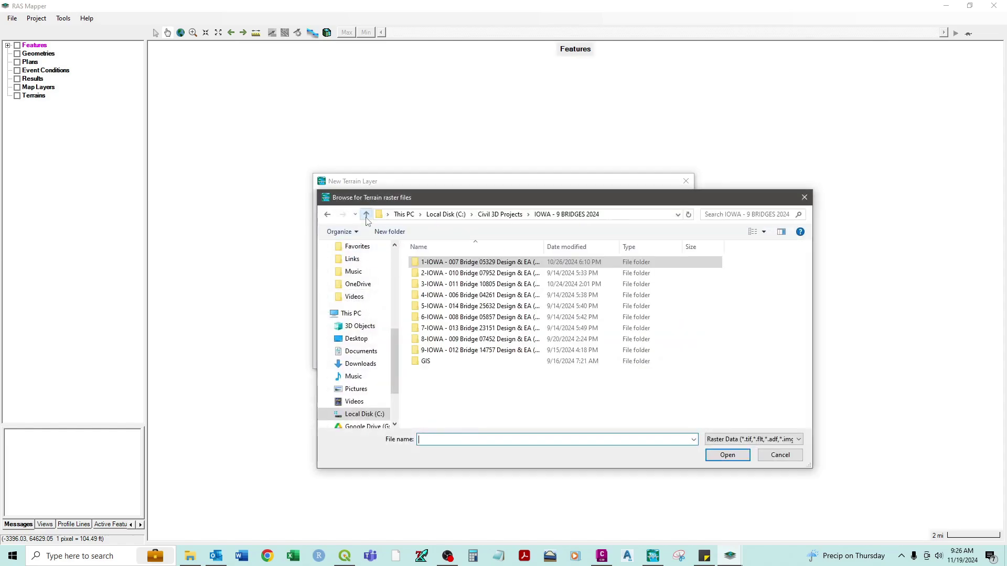
left_click(366, 216)
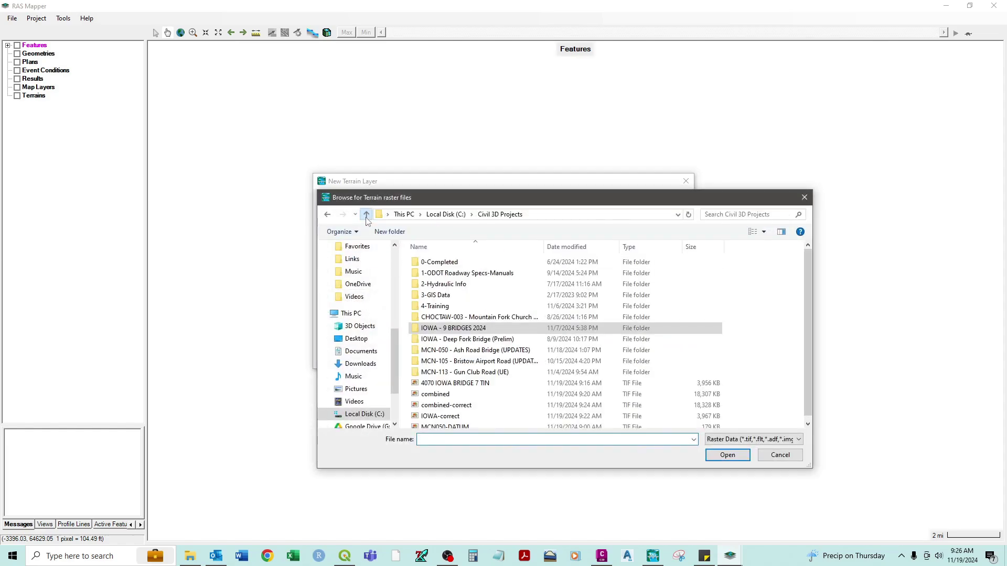
left_click(447, 412)
left_click(727, 454)
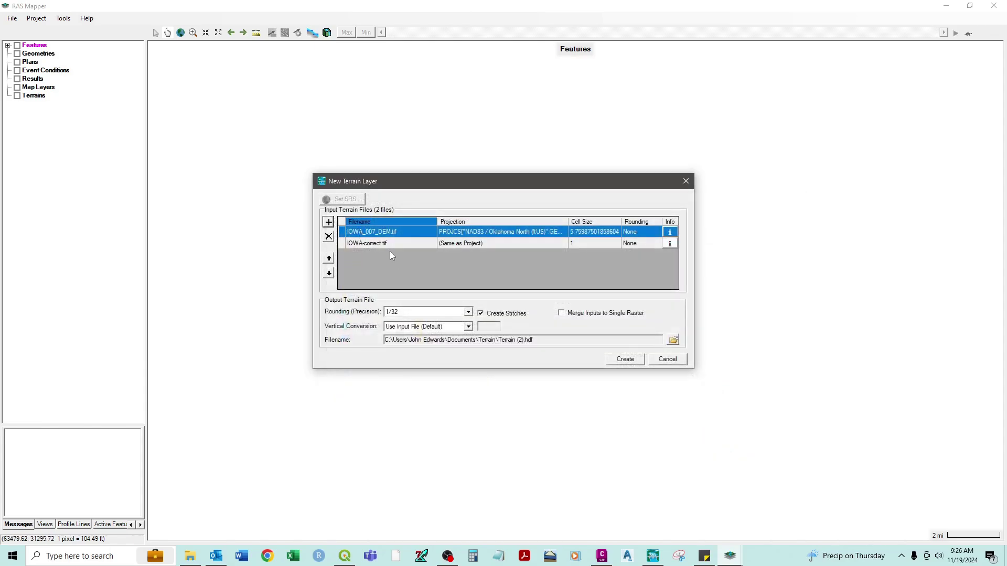
left_click(371, 244)
left_click(328, 259)
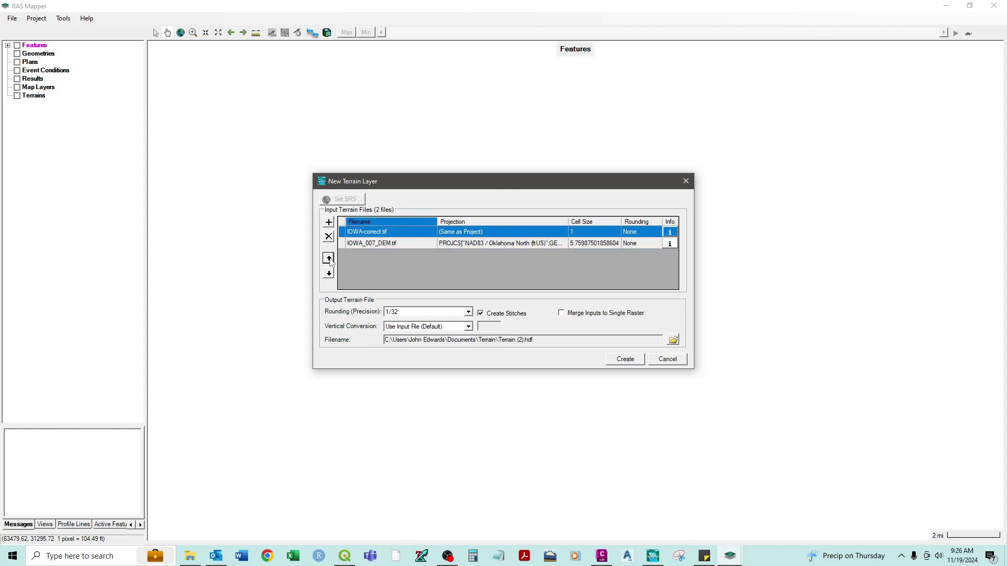
Build Terrain (2) and review its colored elevation map, then close RAS Mapper and HEC-RAS
left_click(625, 359)
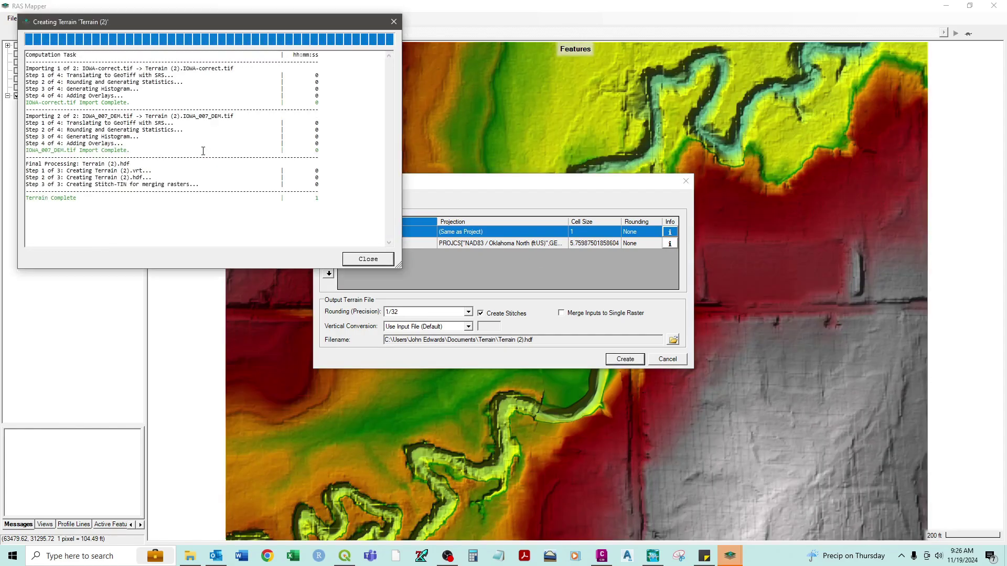
left_click(367, 259)
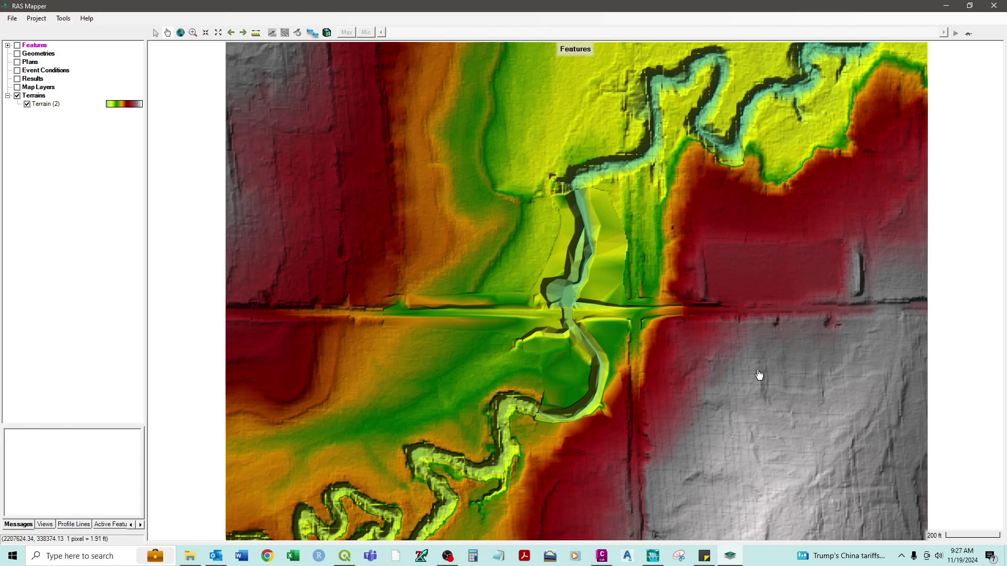
left_click(993, 5)
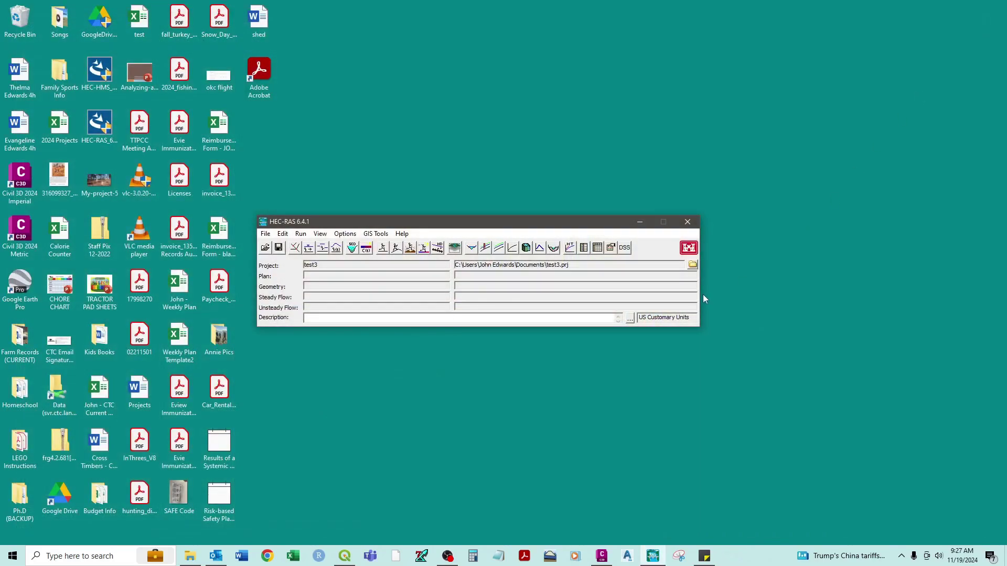
left_click(687, 222)
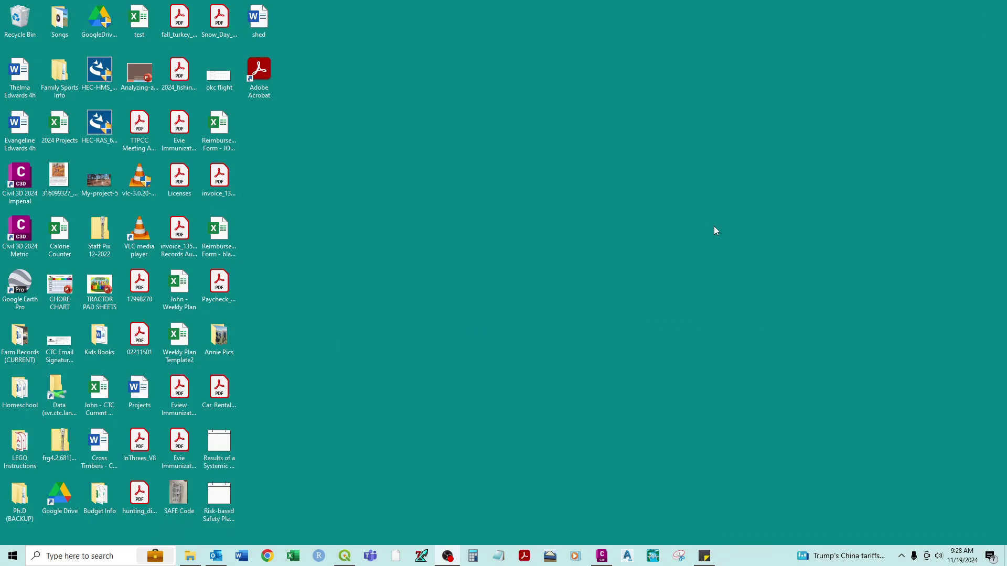